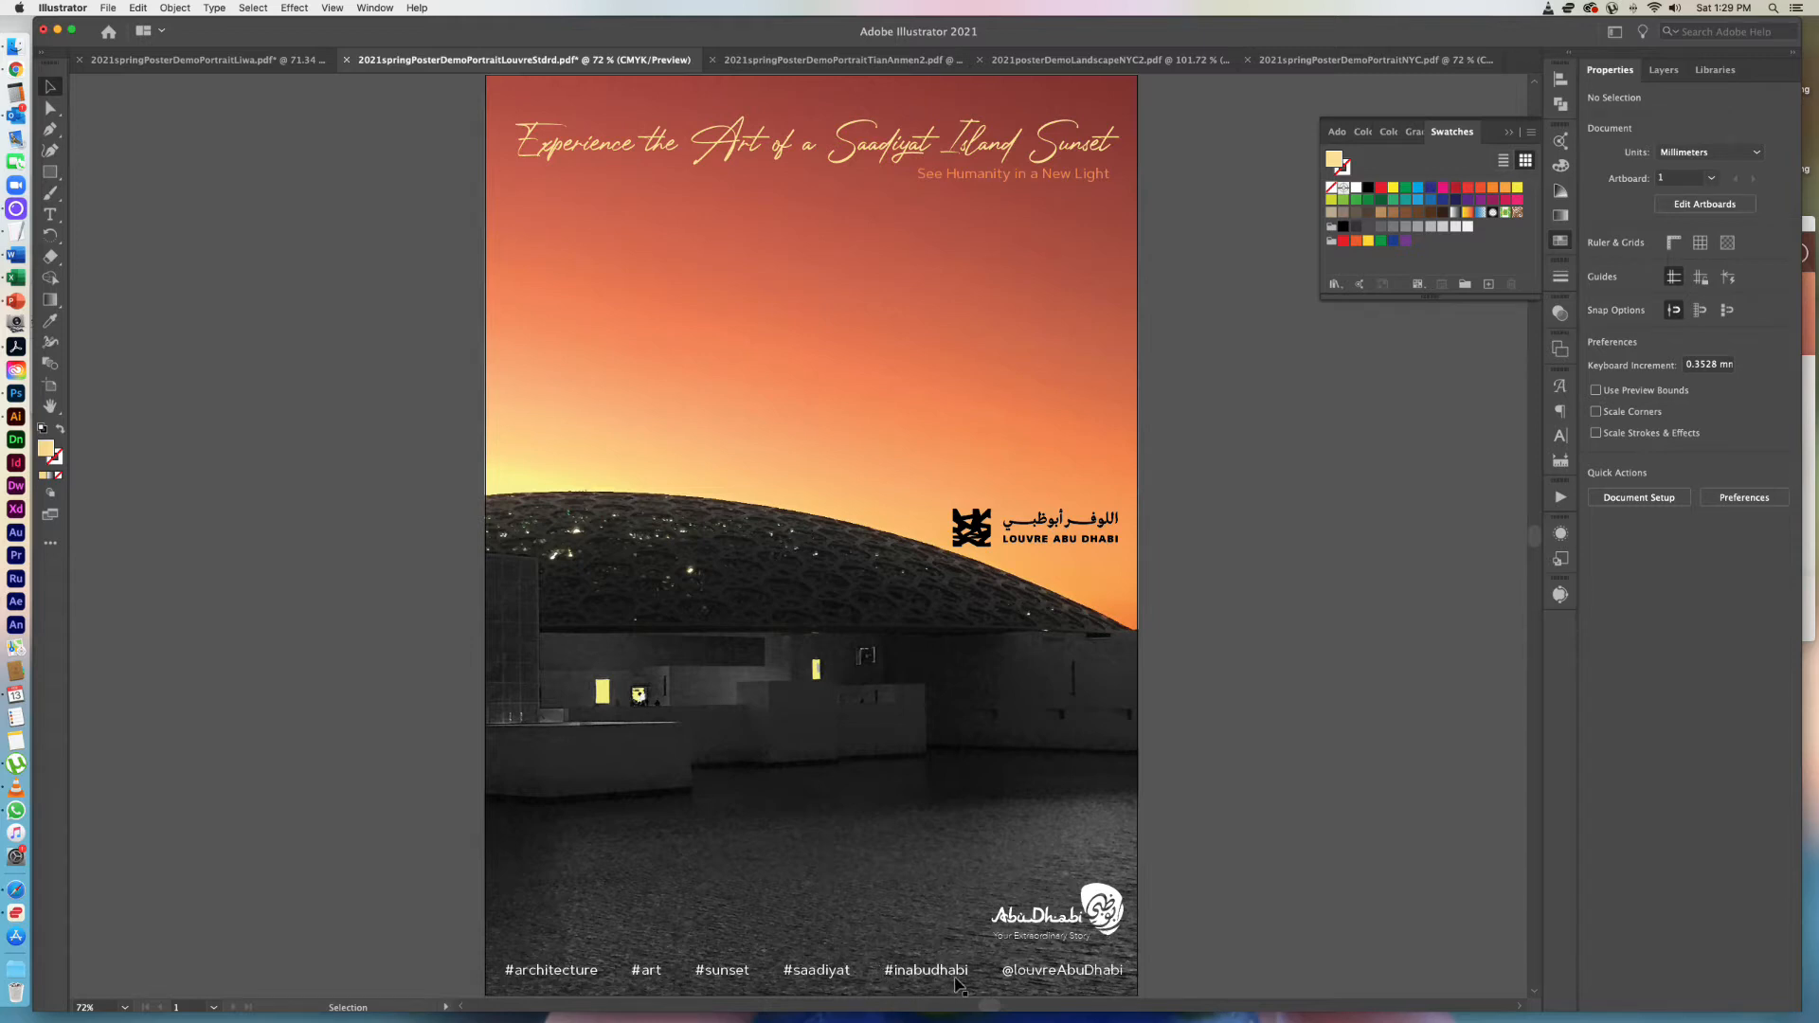
Delete the white Abu Dhabi logo and its small tagline above the hashtags on the poster.
left_click(1110, 923)
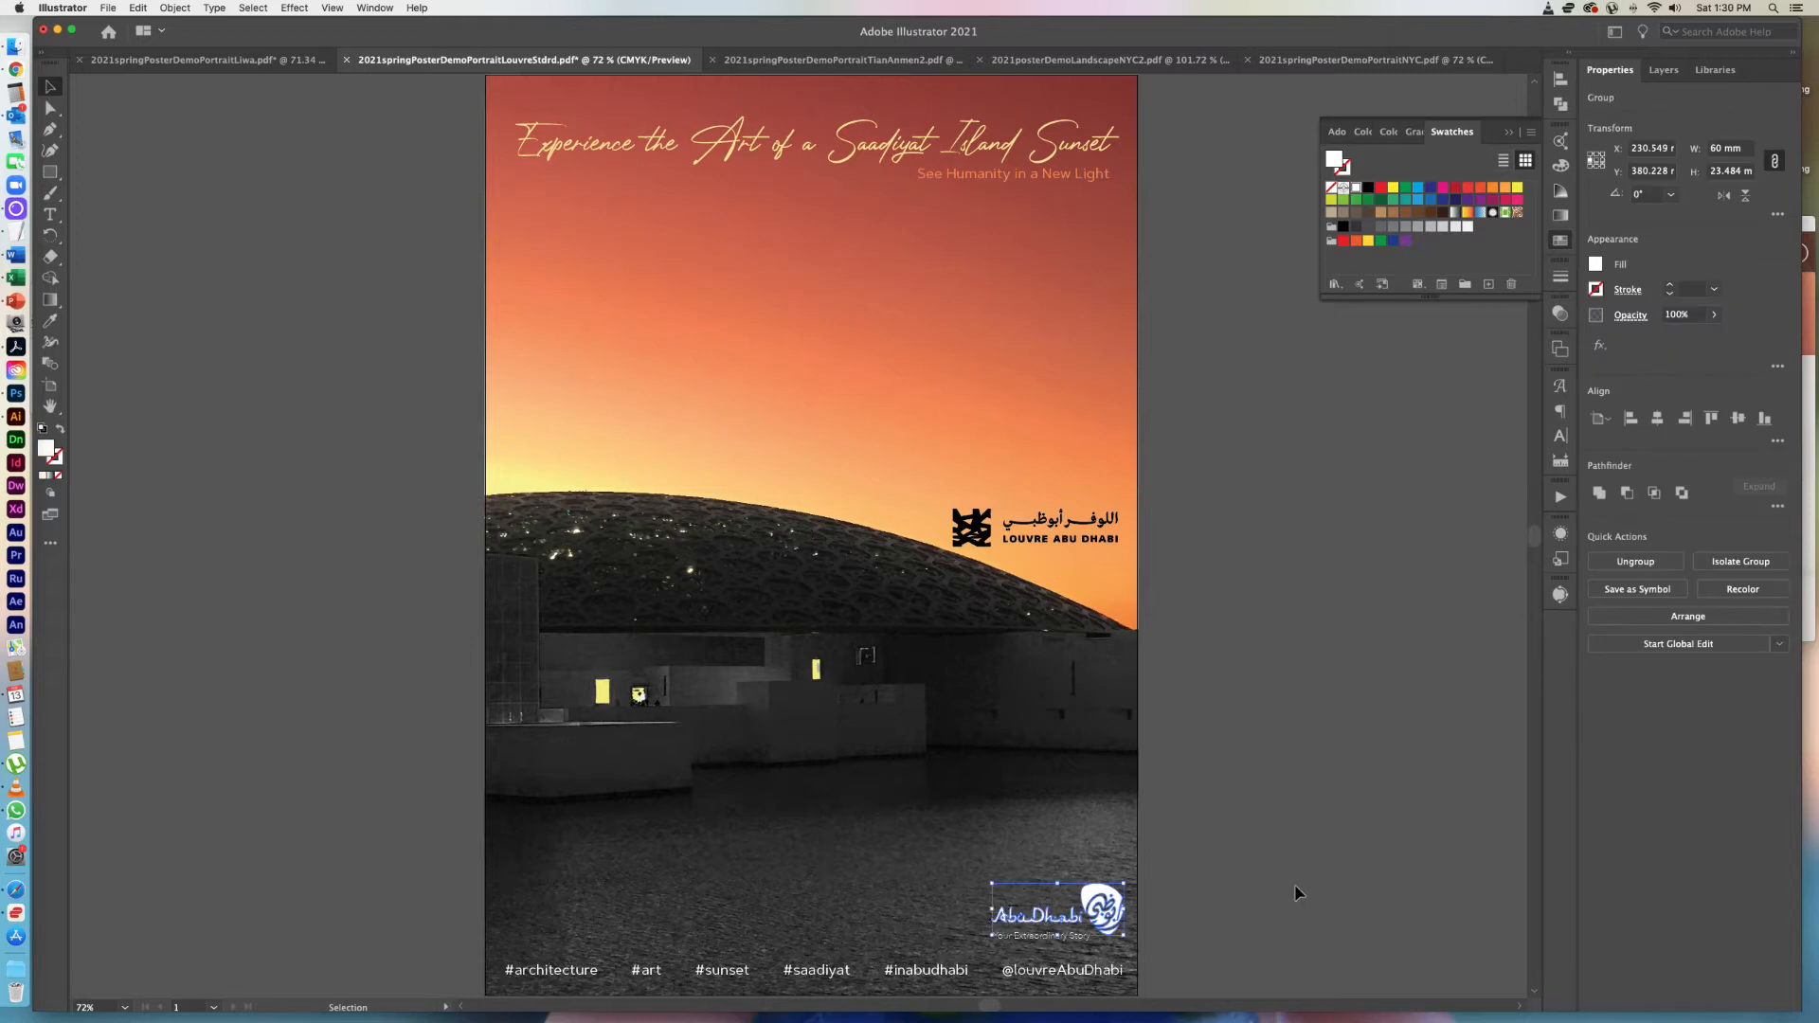
key("Delete")
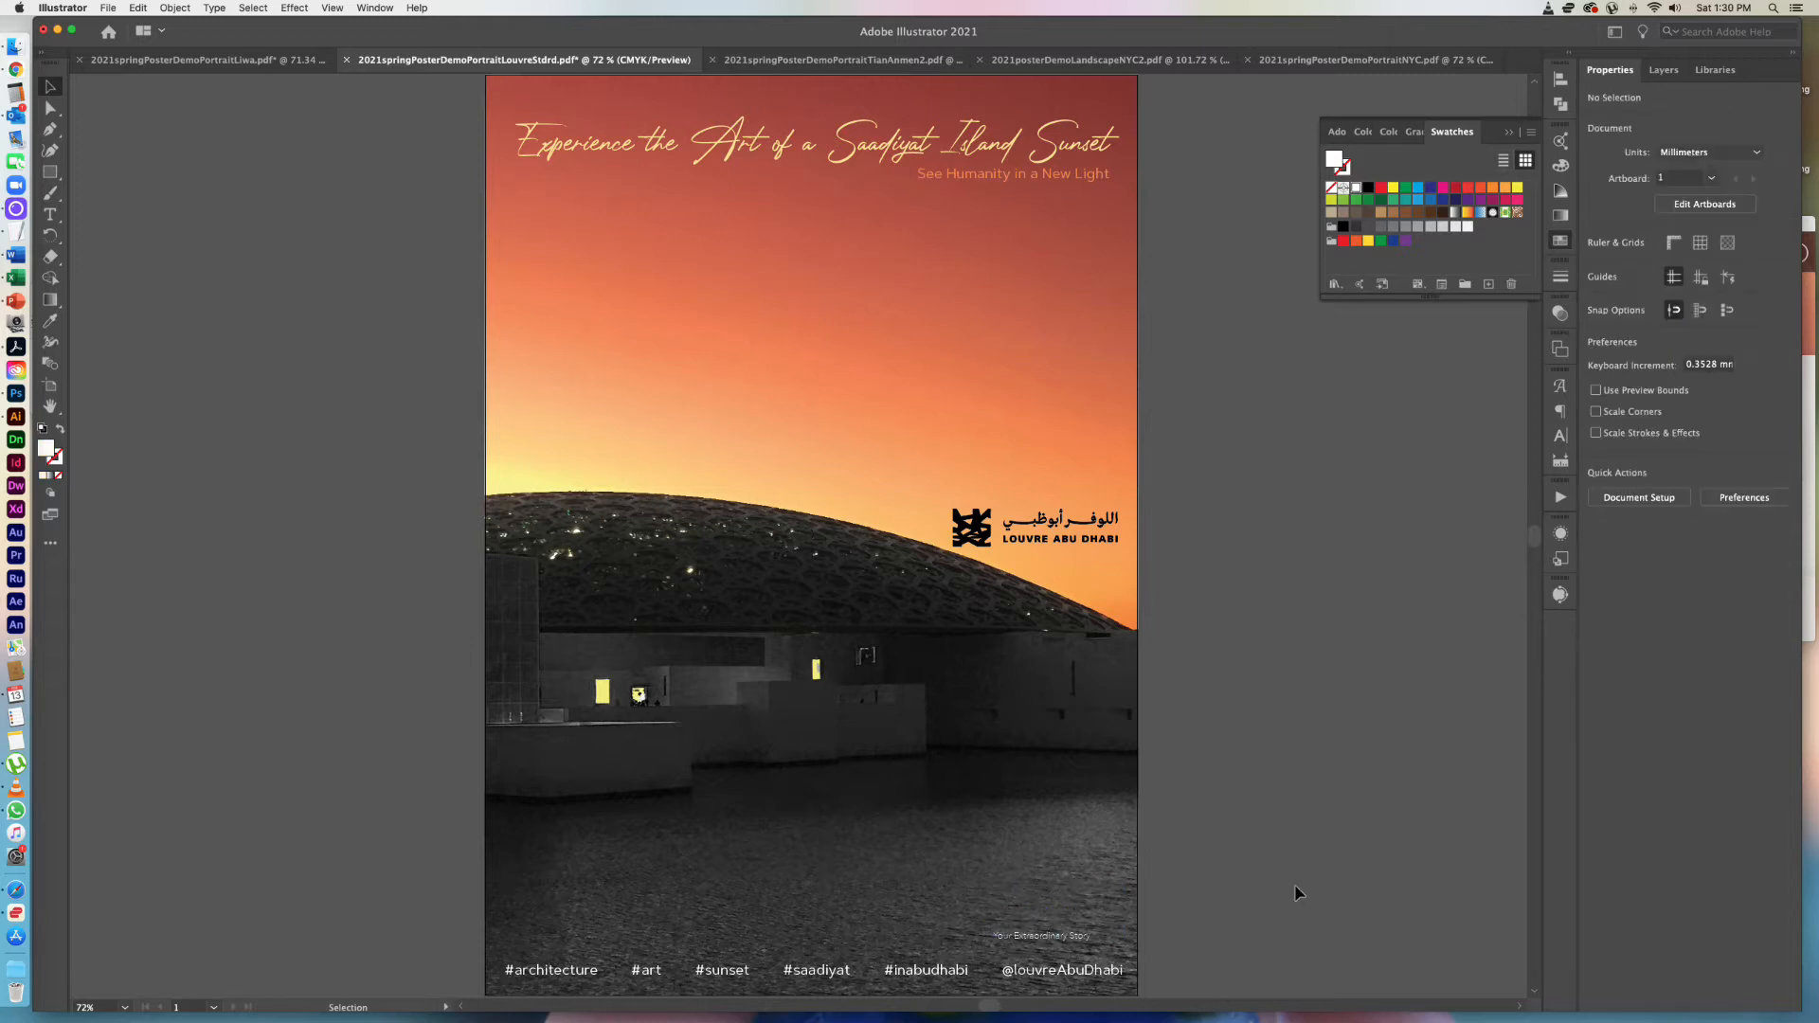
left_click(1083, 936)
key("Delete")
Find the Adobe fonts and set the poster's headline in Adobe Handwriting Frank.
left_click(785, 152)
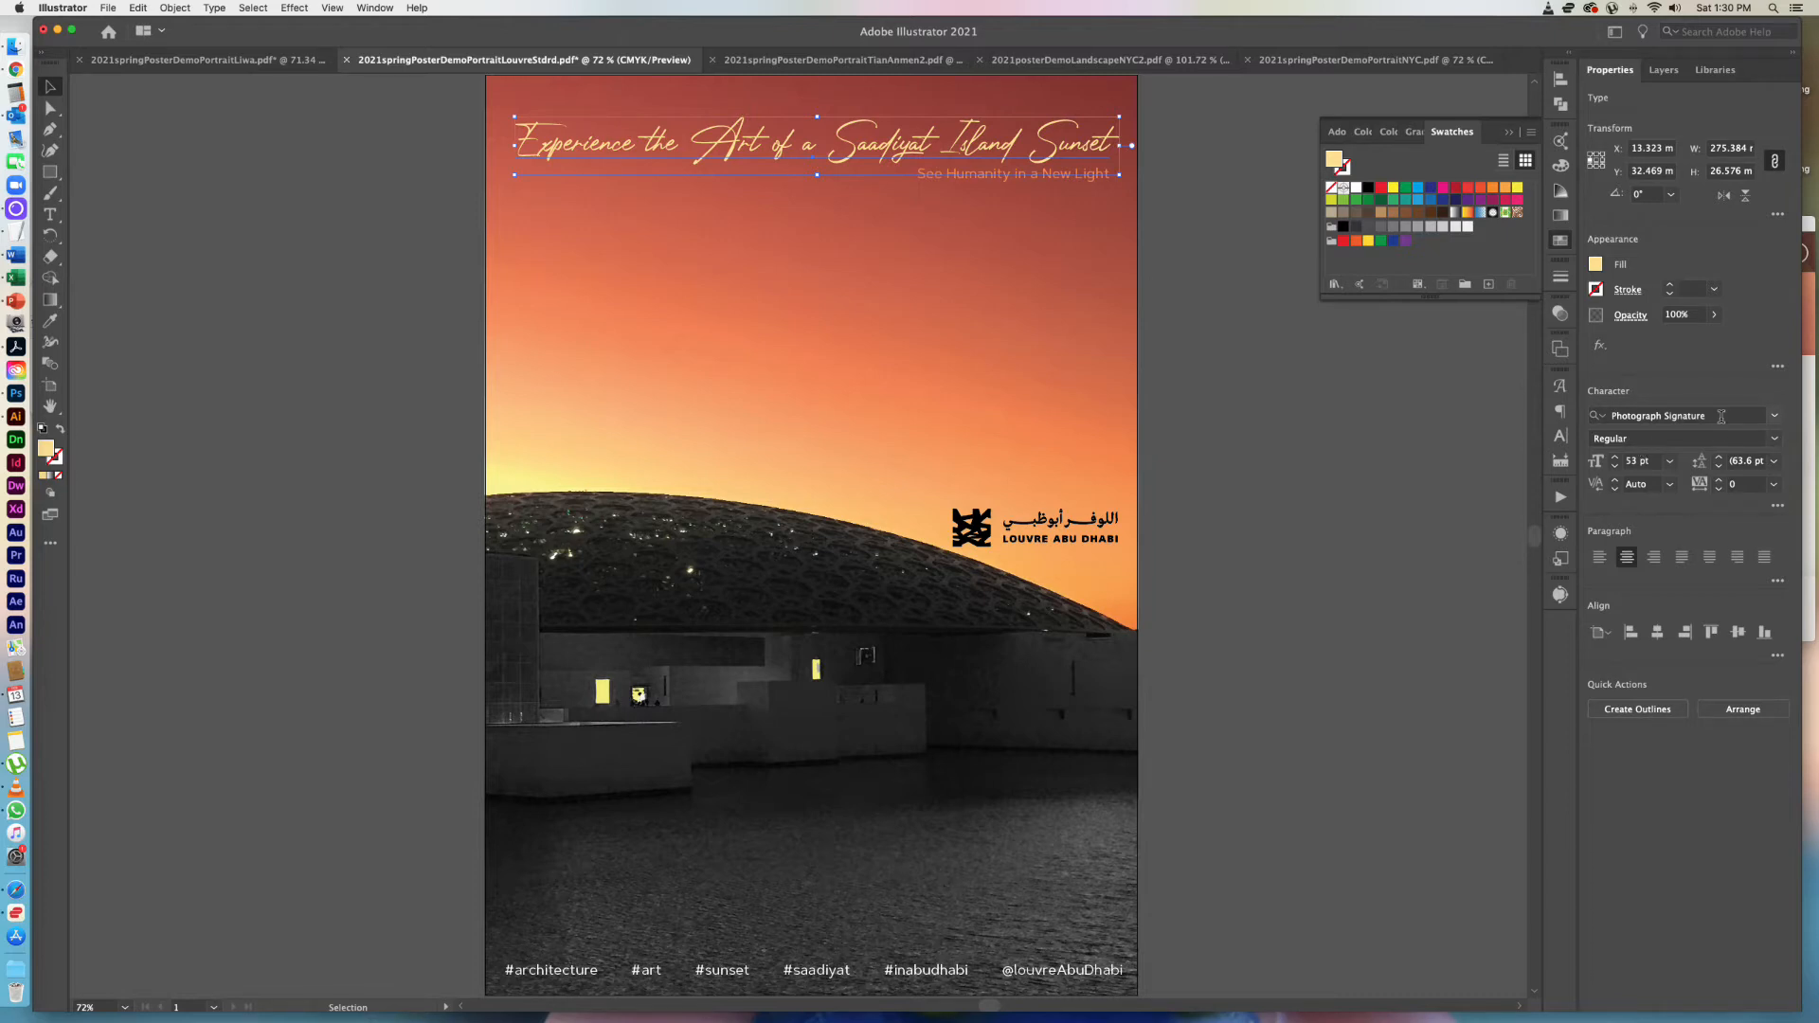
left_click(1722, 417)
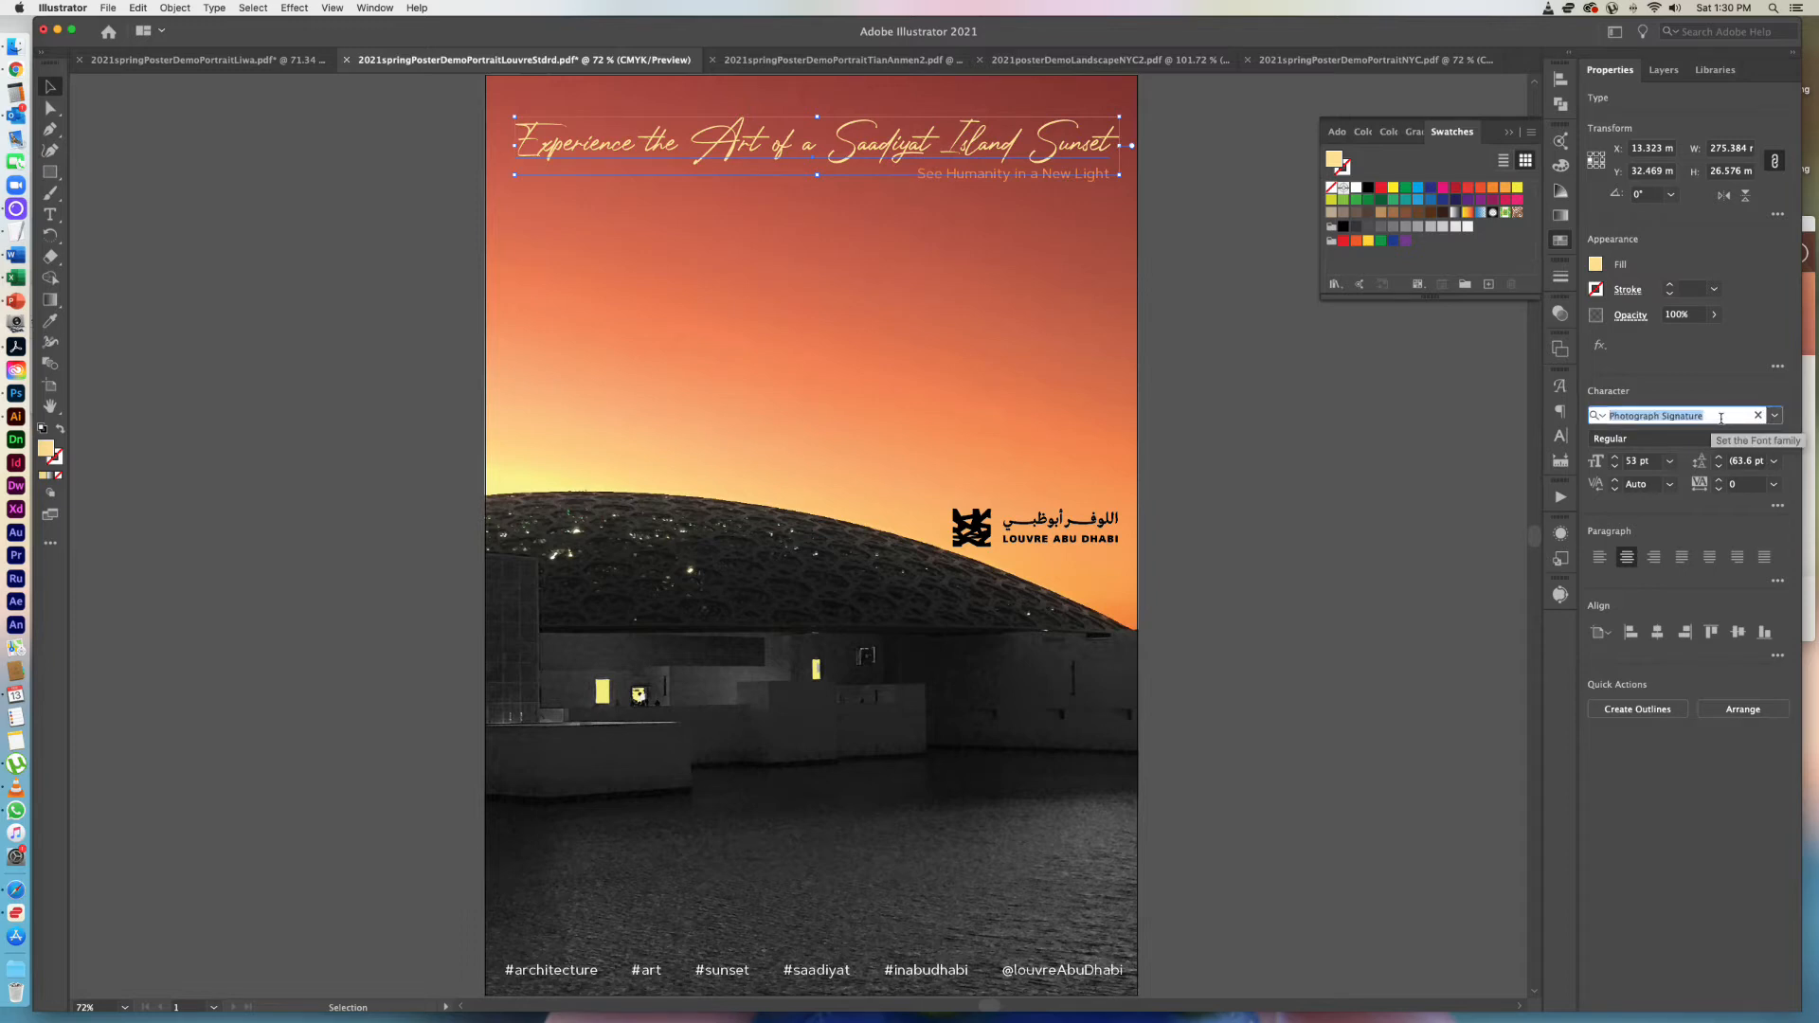
type("ab")
key("BackSpace")
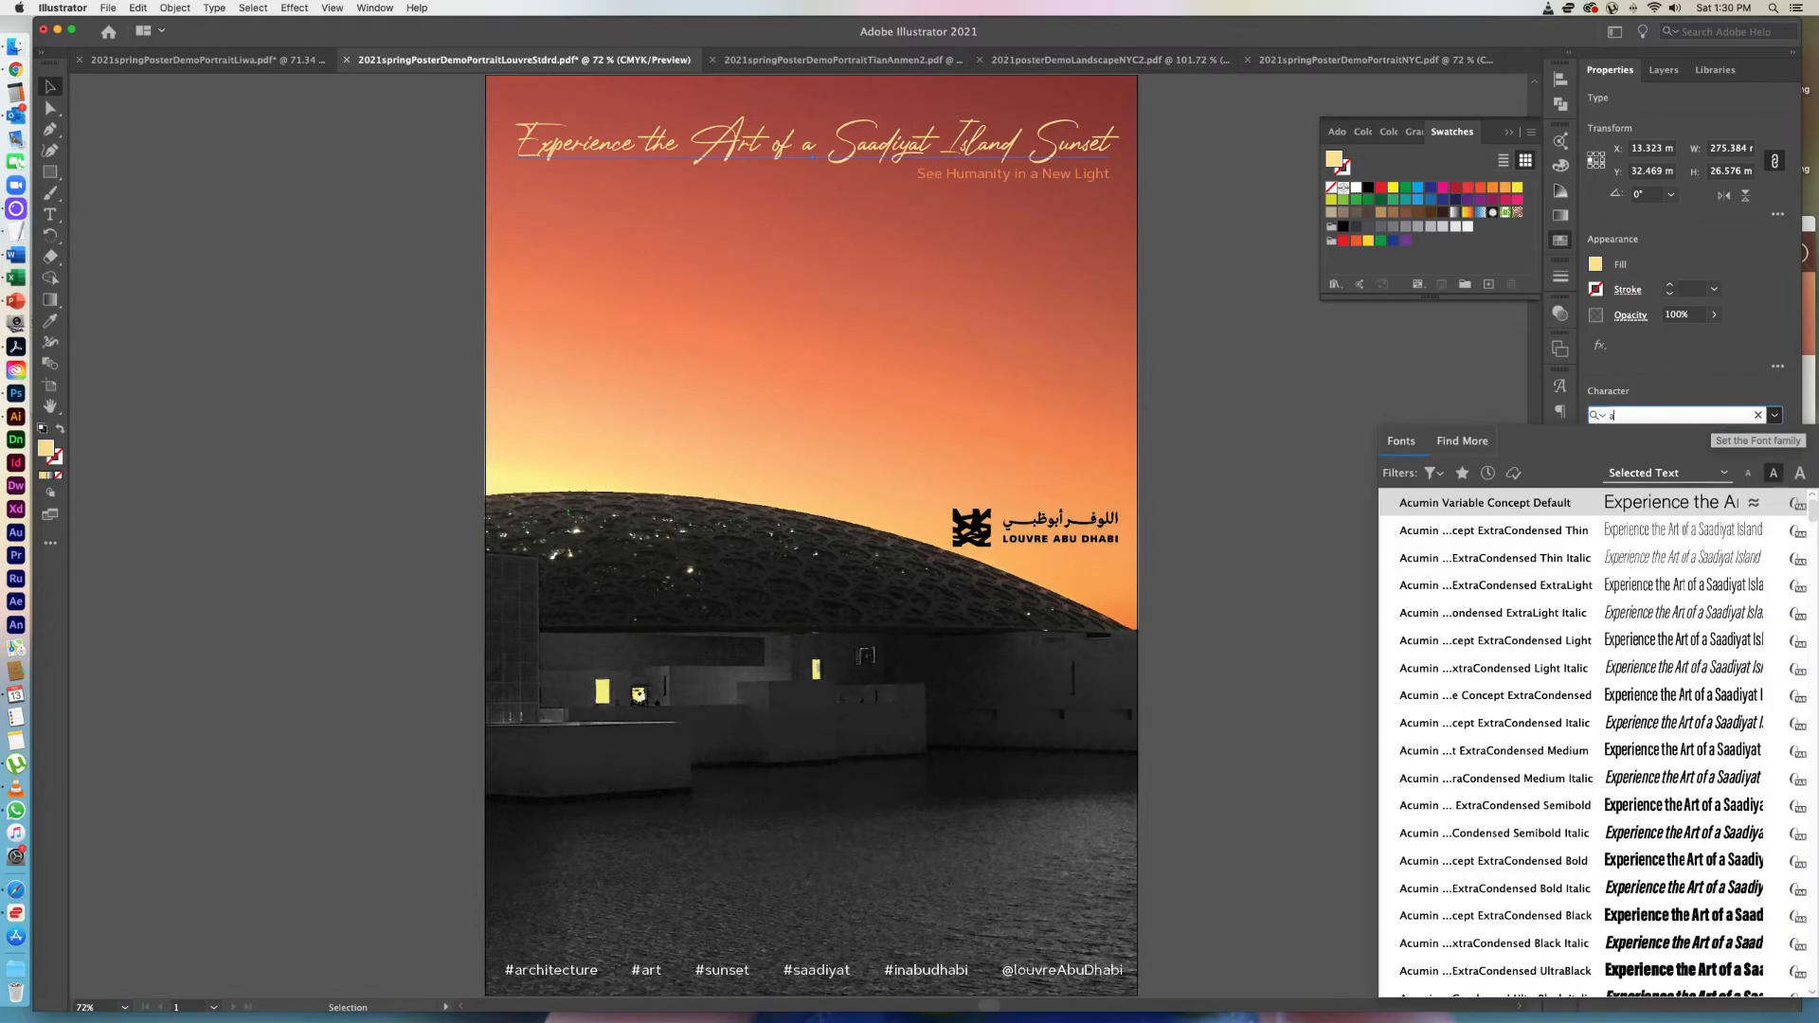
type("dobe")
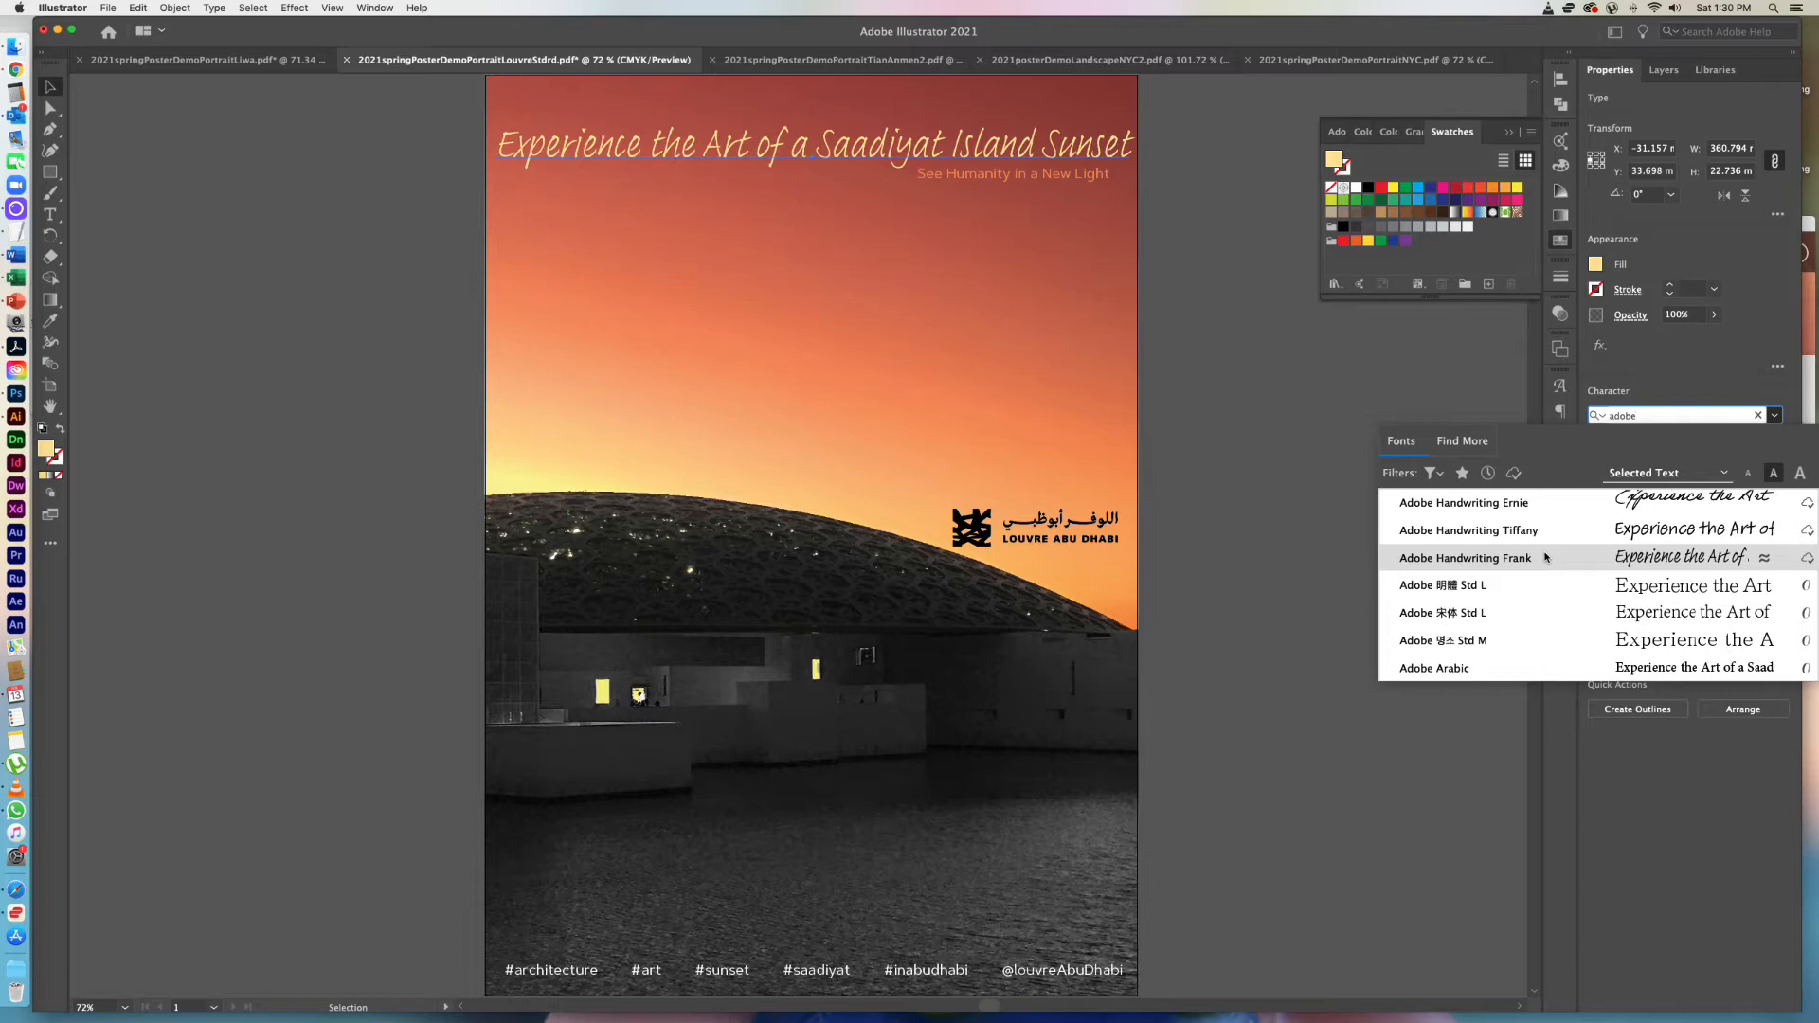
left_click(1545, 557)
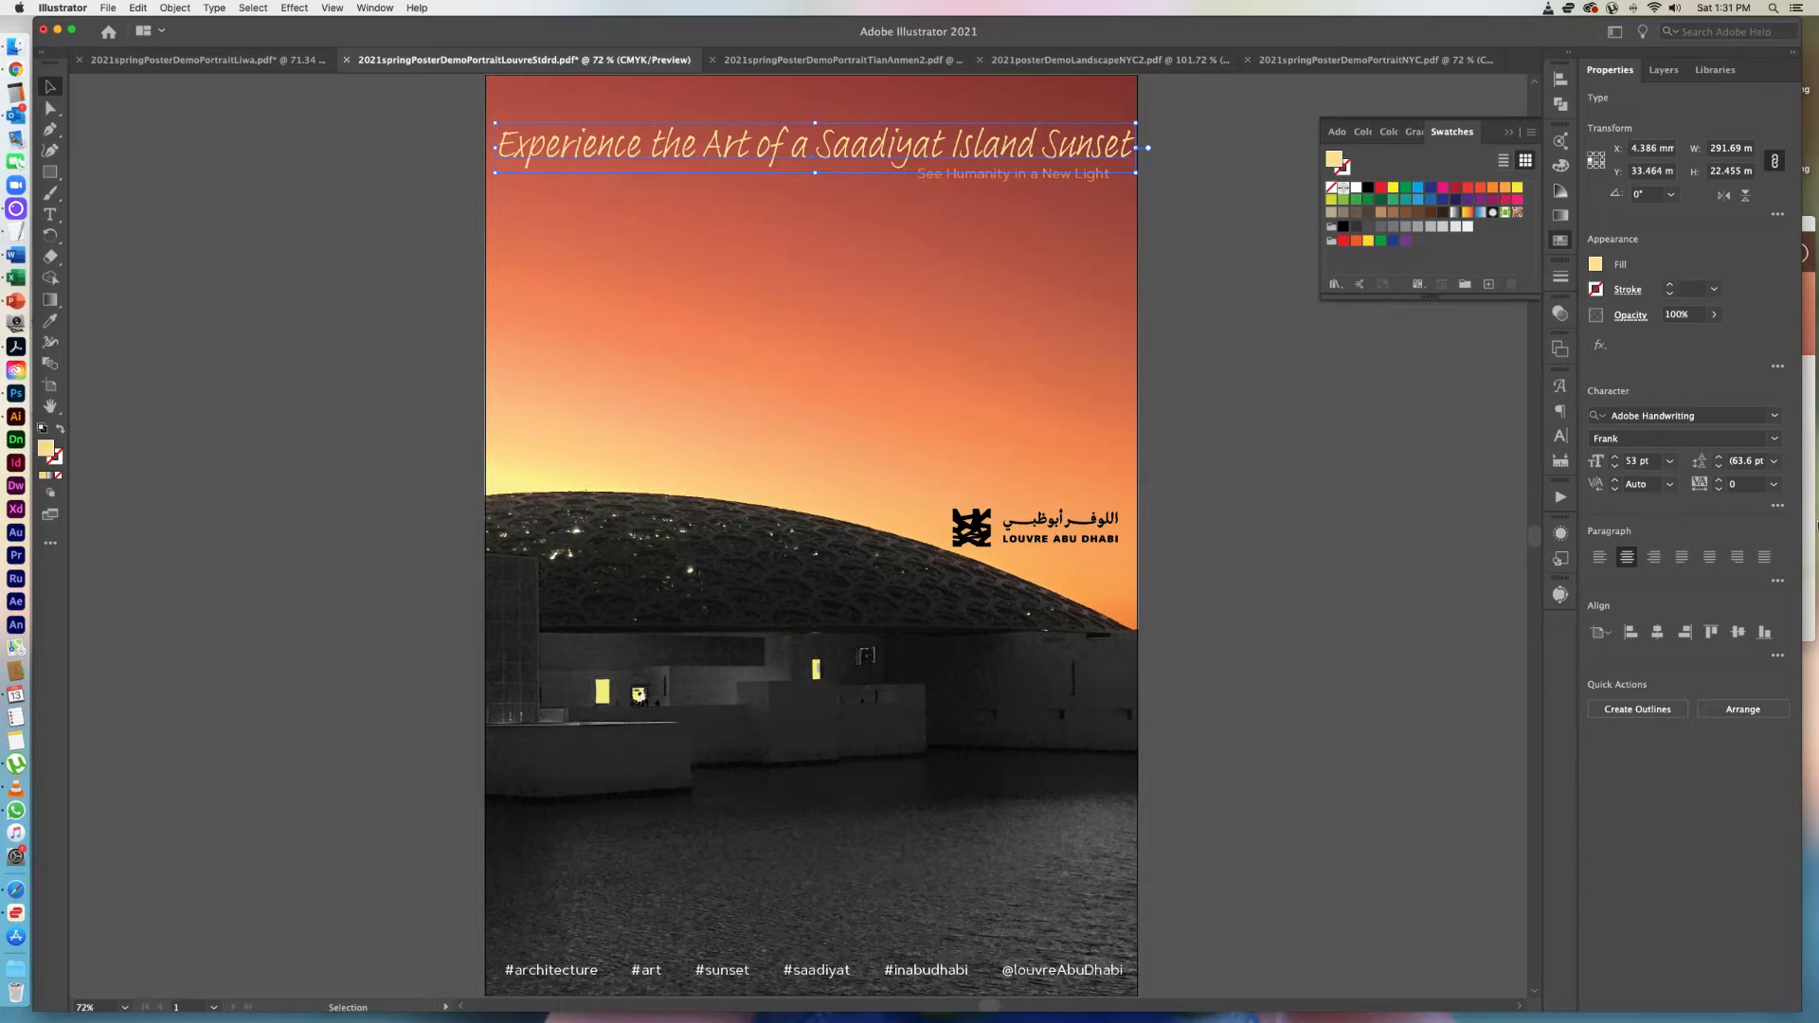
Change the headline's font style to Tiffany and set its size to 42 pt.
left_click(1775, 439)
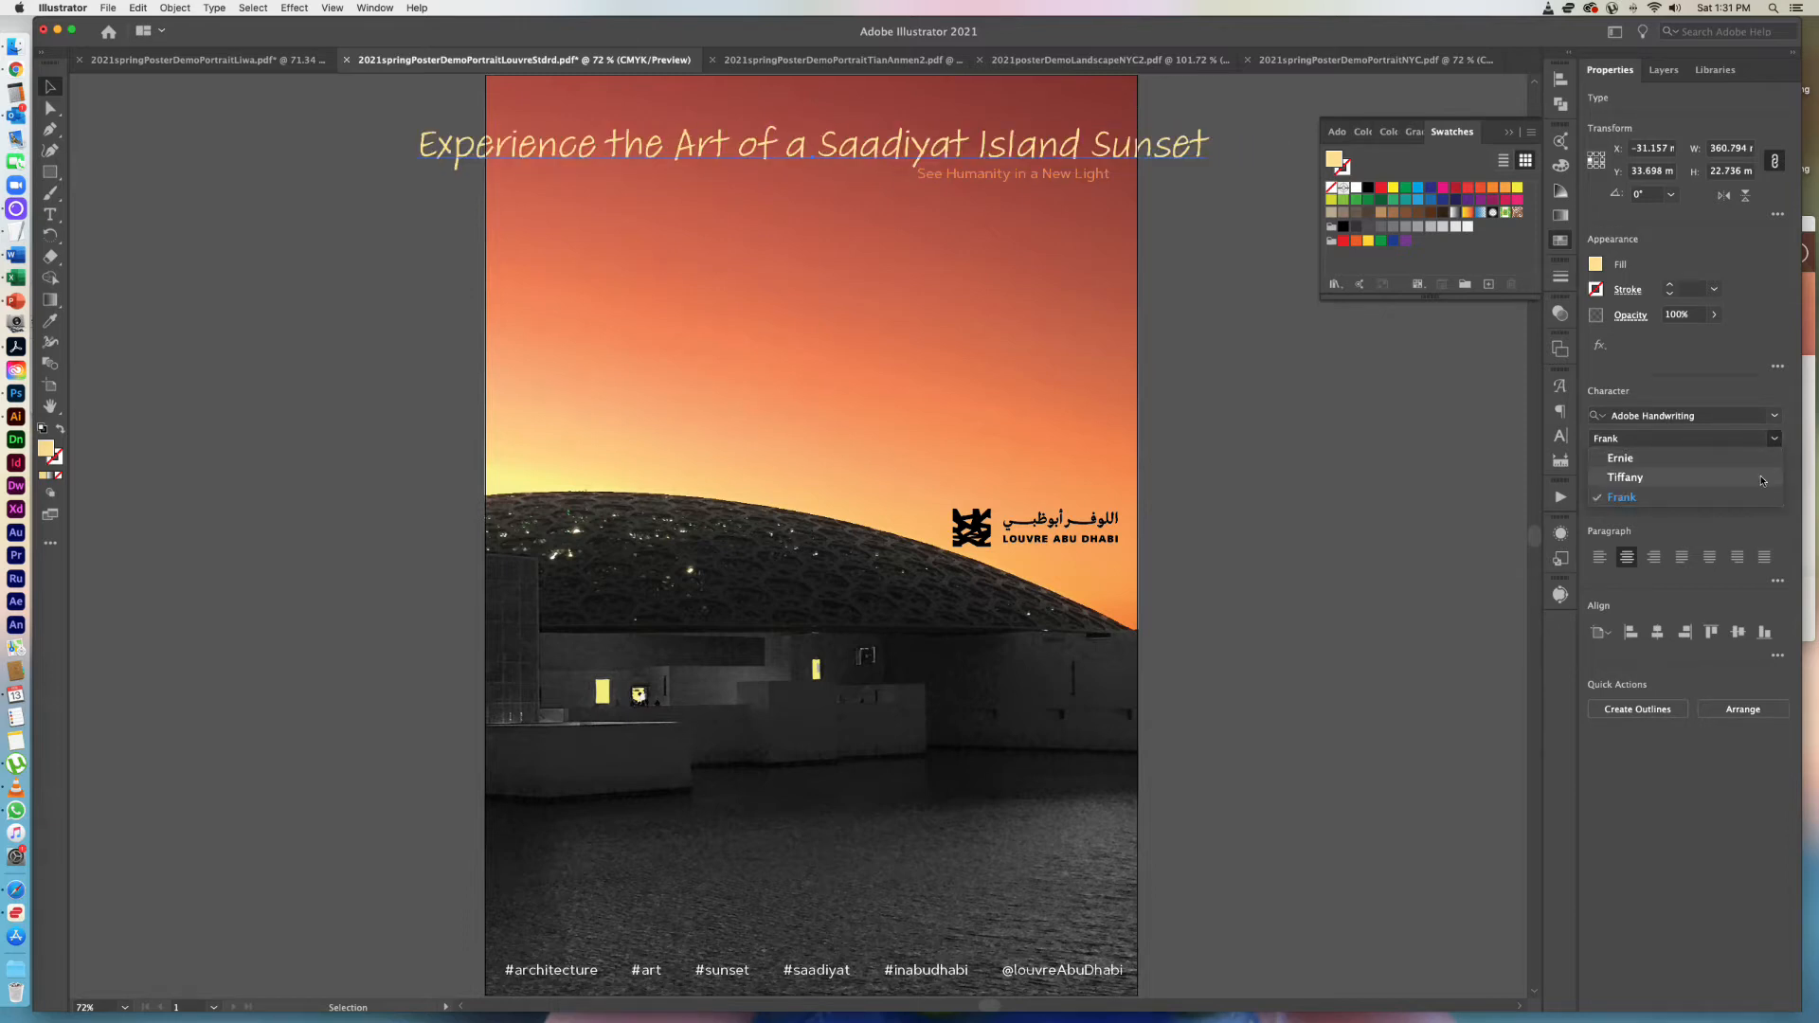
left_click(1762, 478)
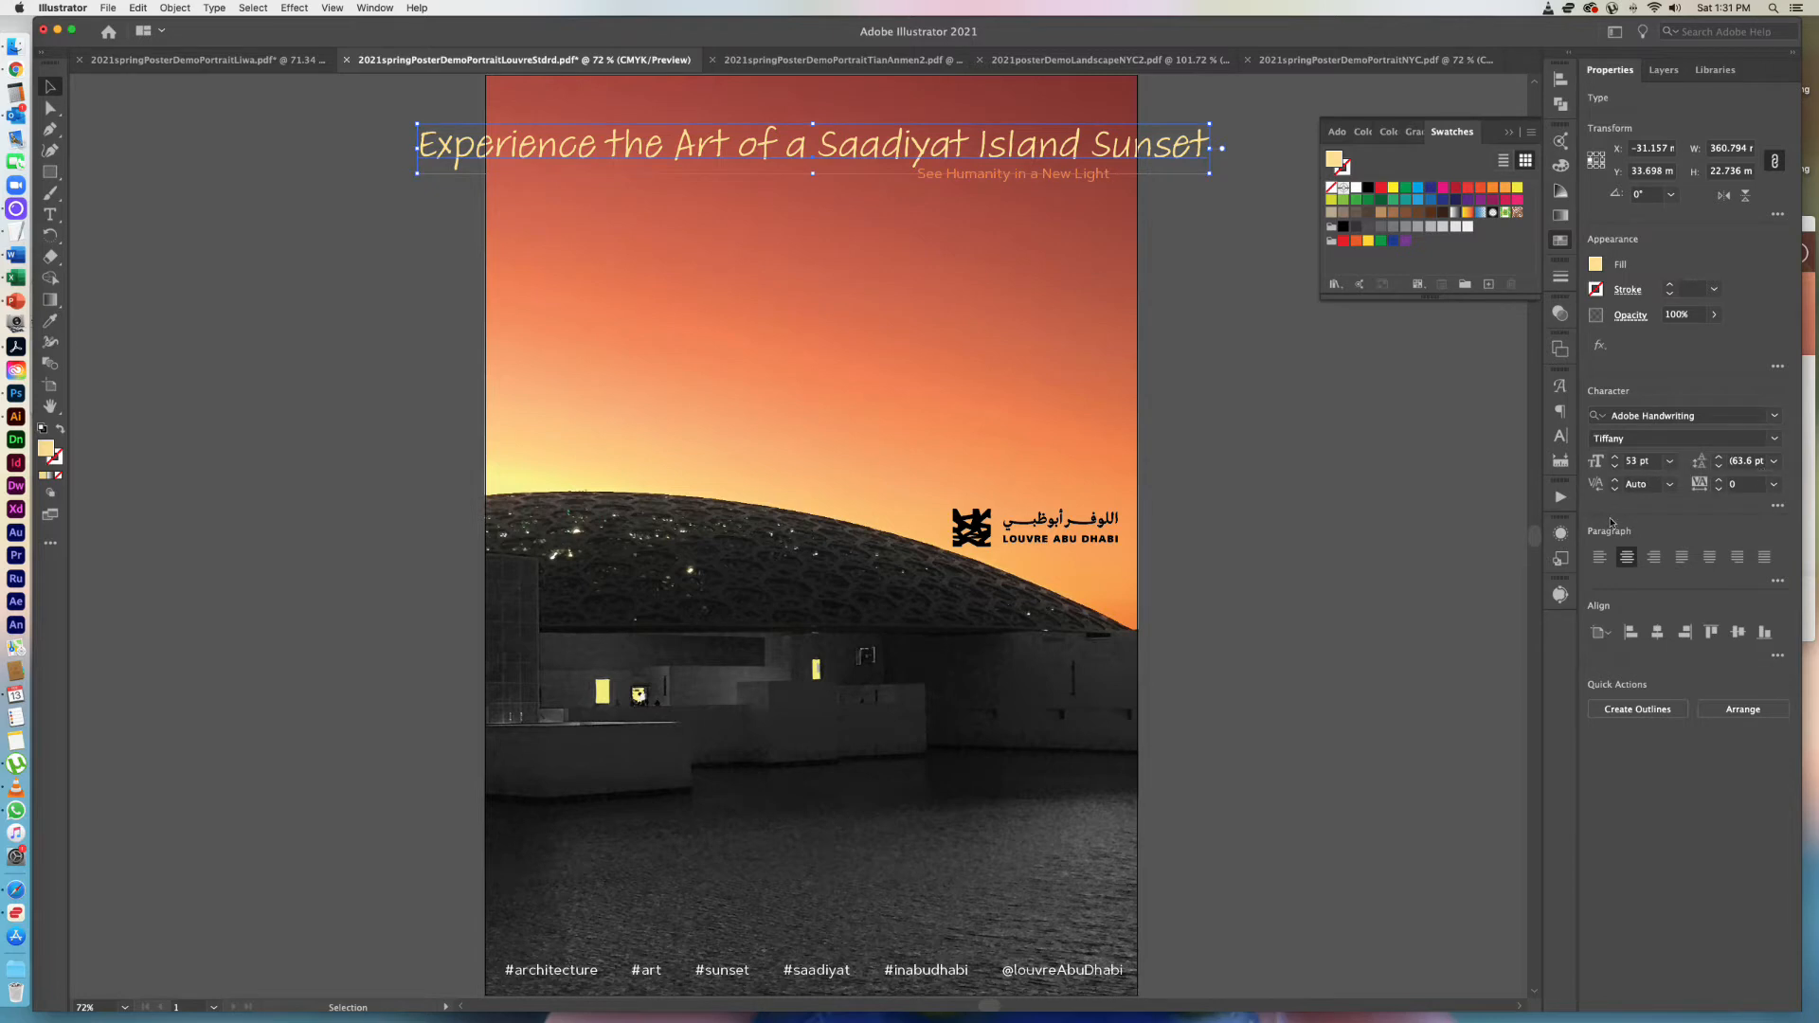
left_click(1669, 462)
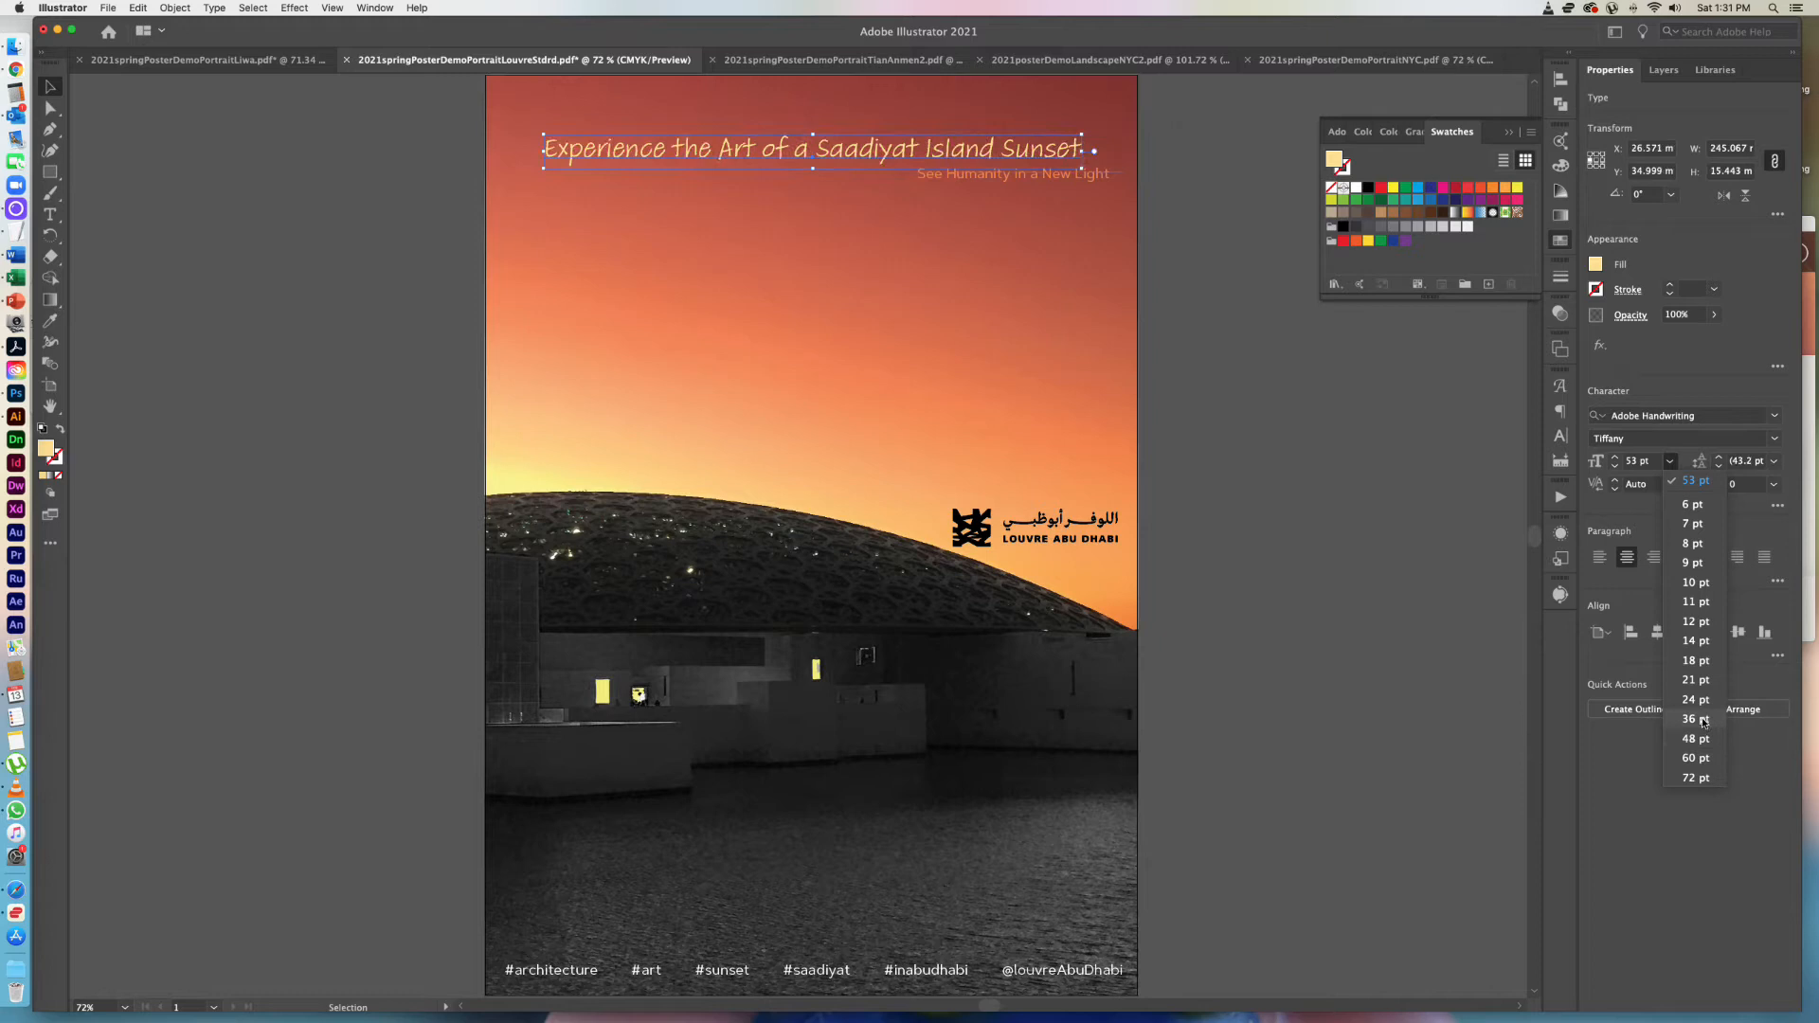
left_click(1702, 719)
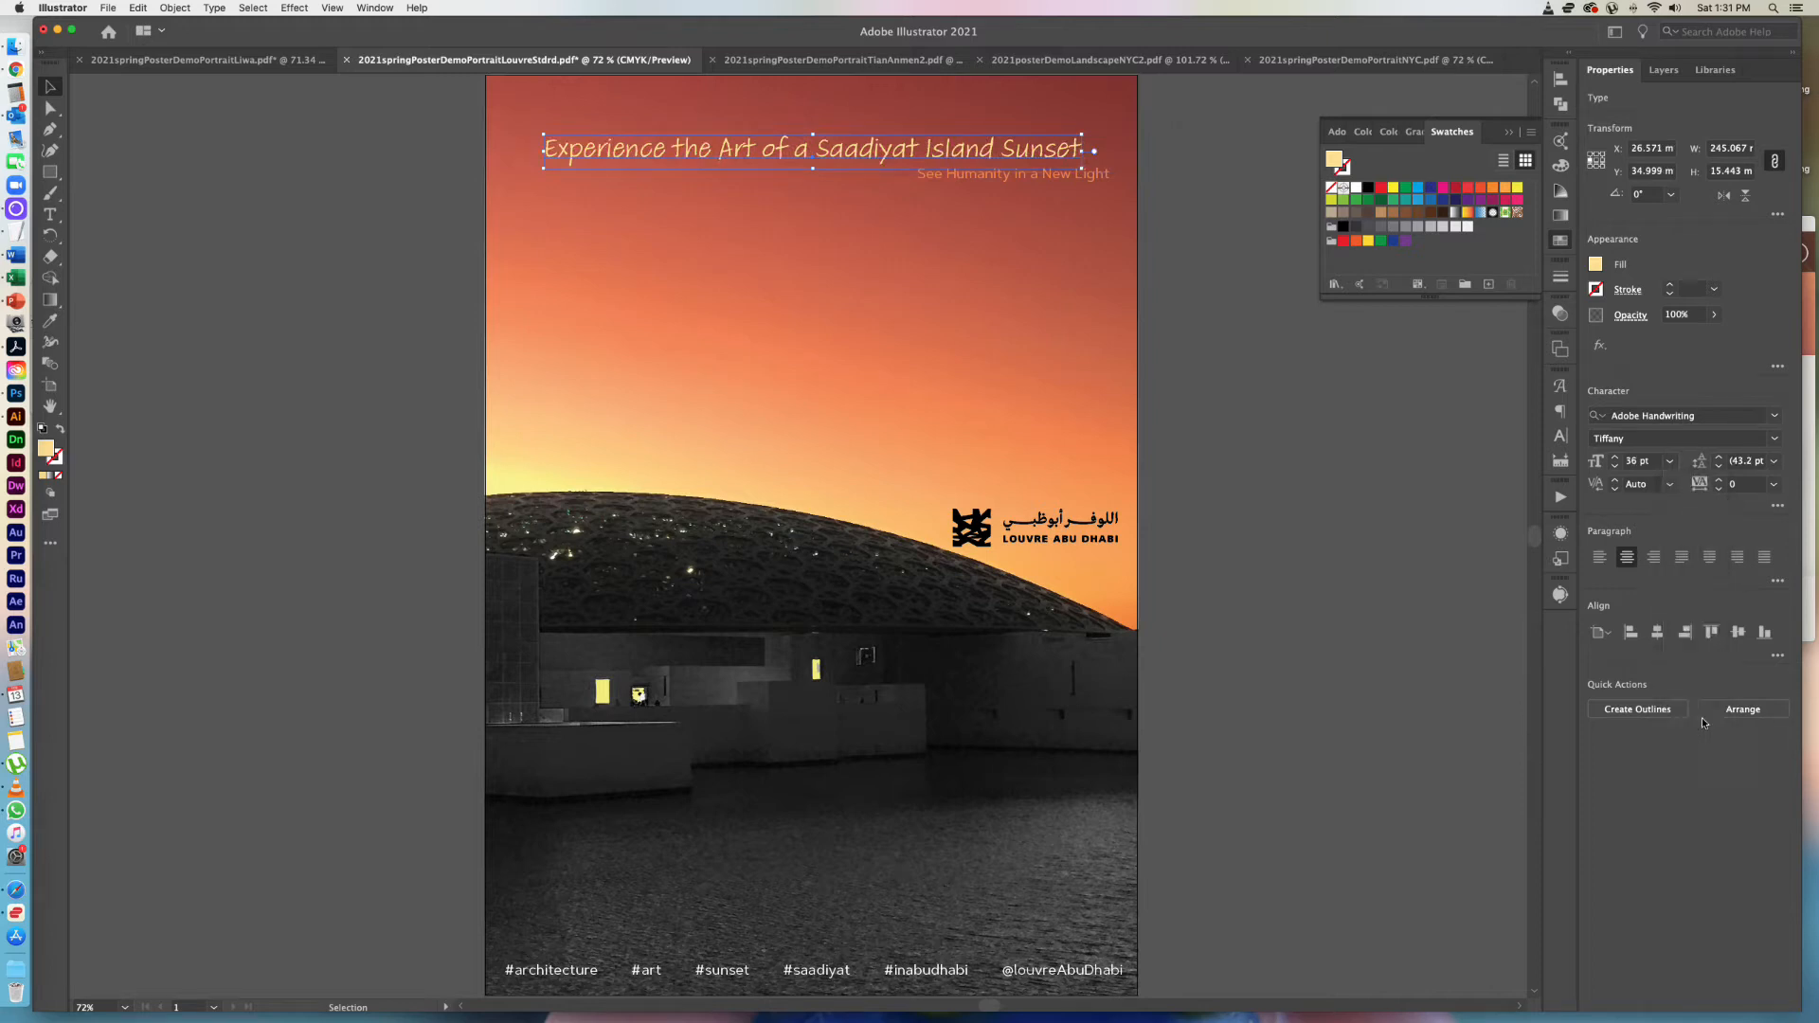
double_click(1633, 460)
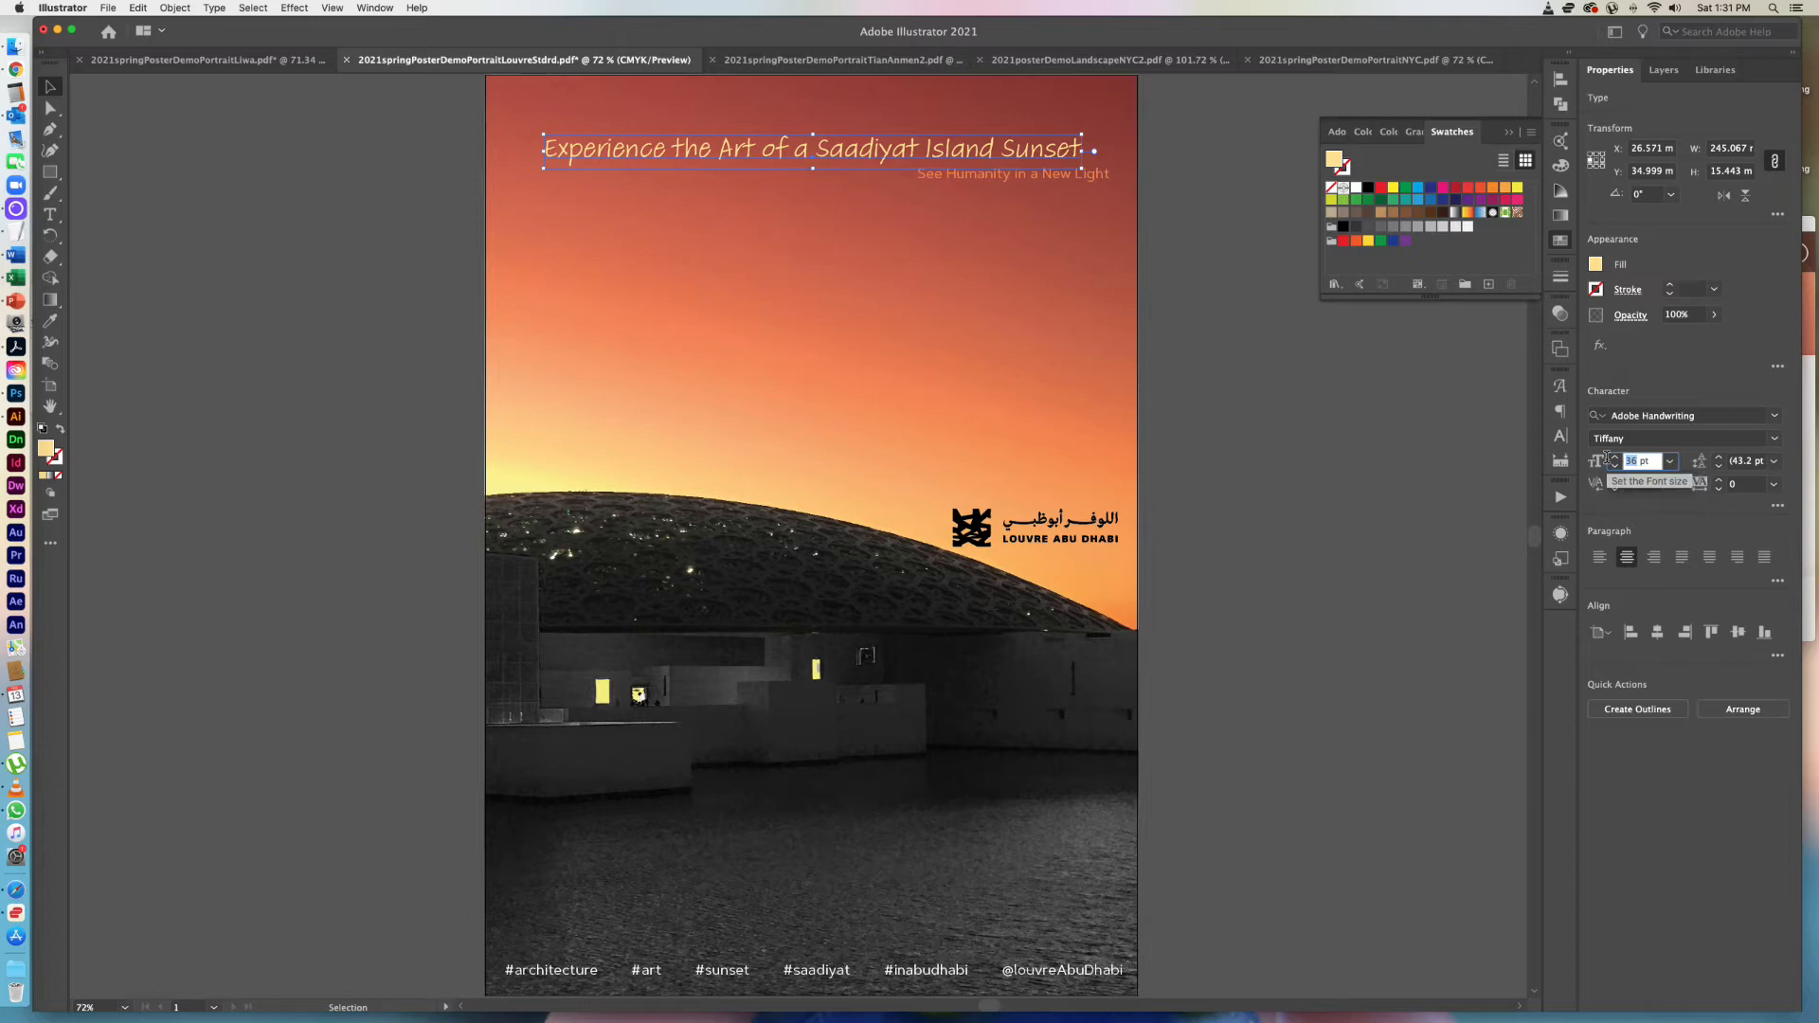
type("42")
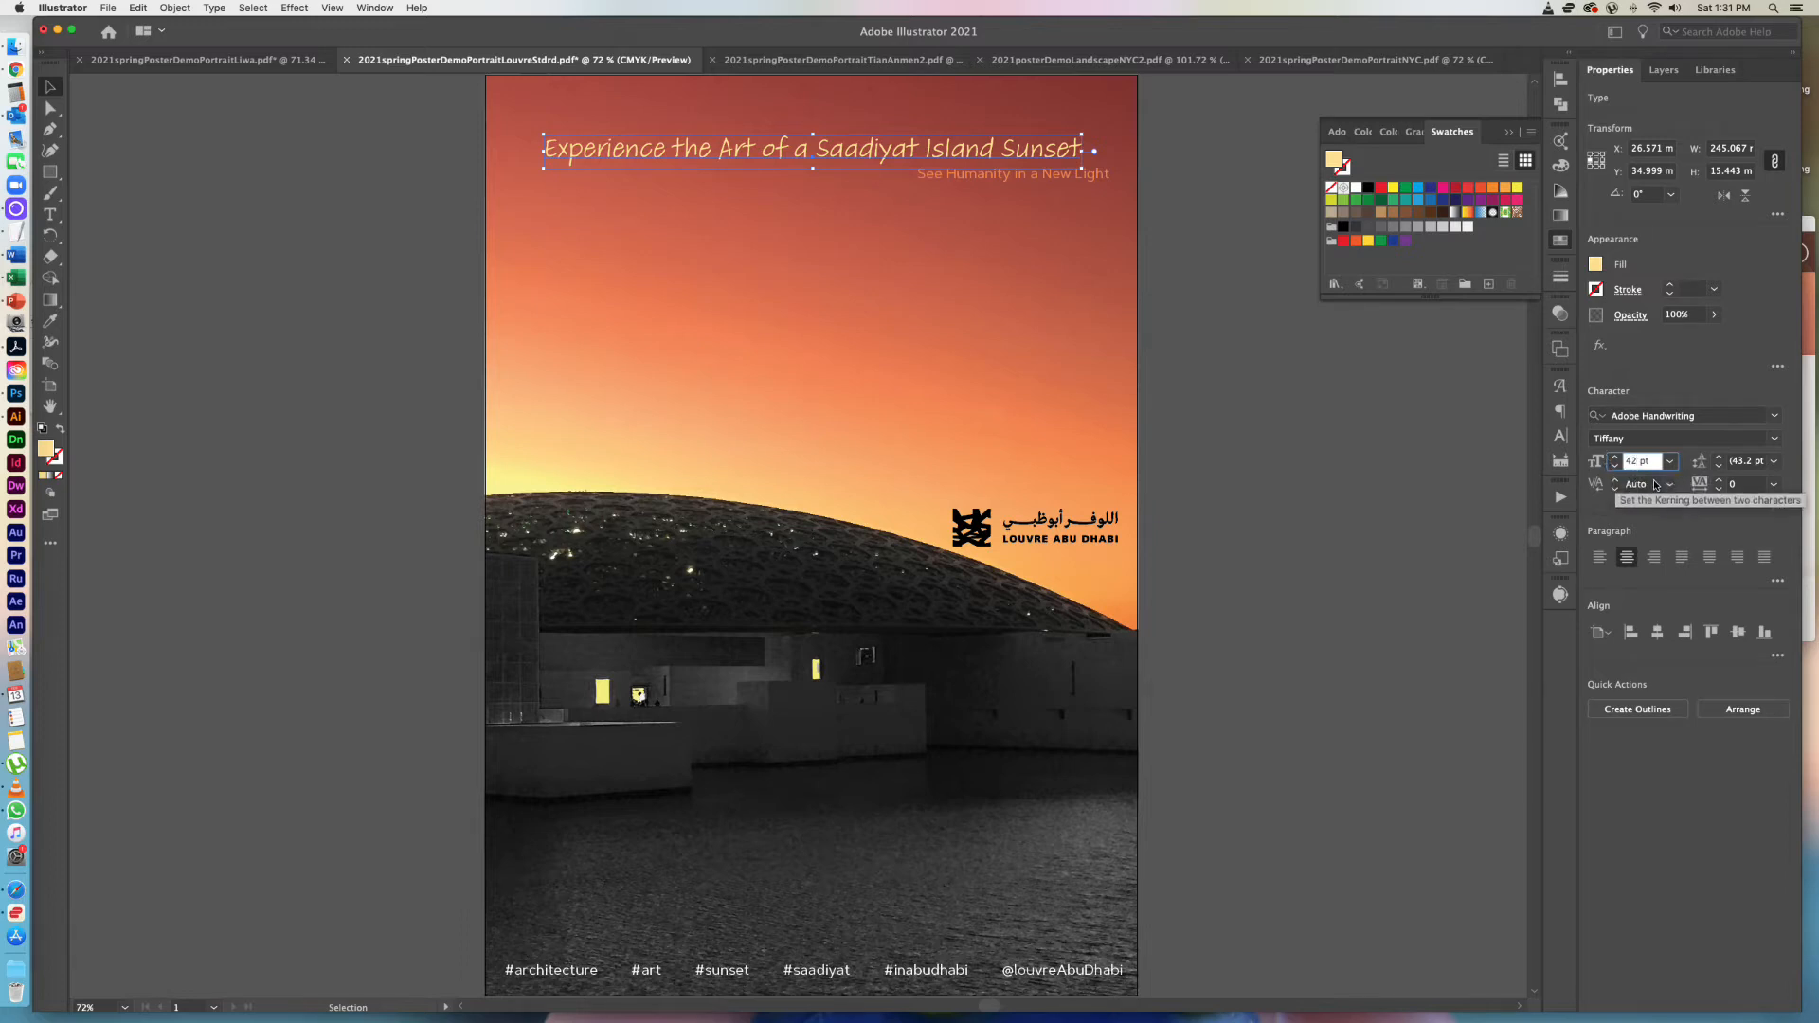
left_click(1656, 485)
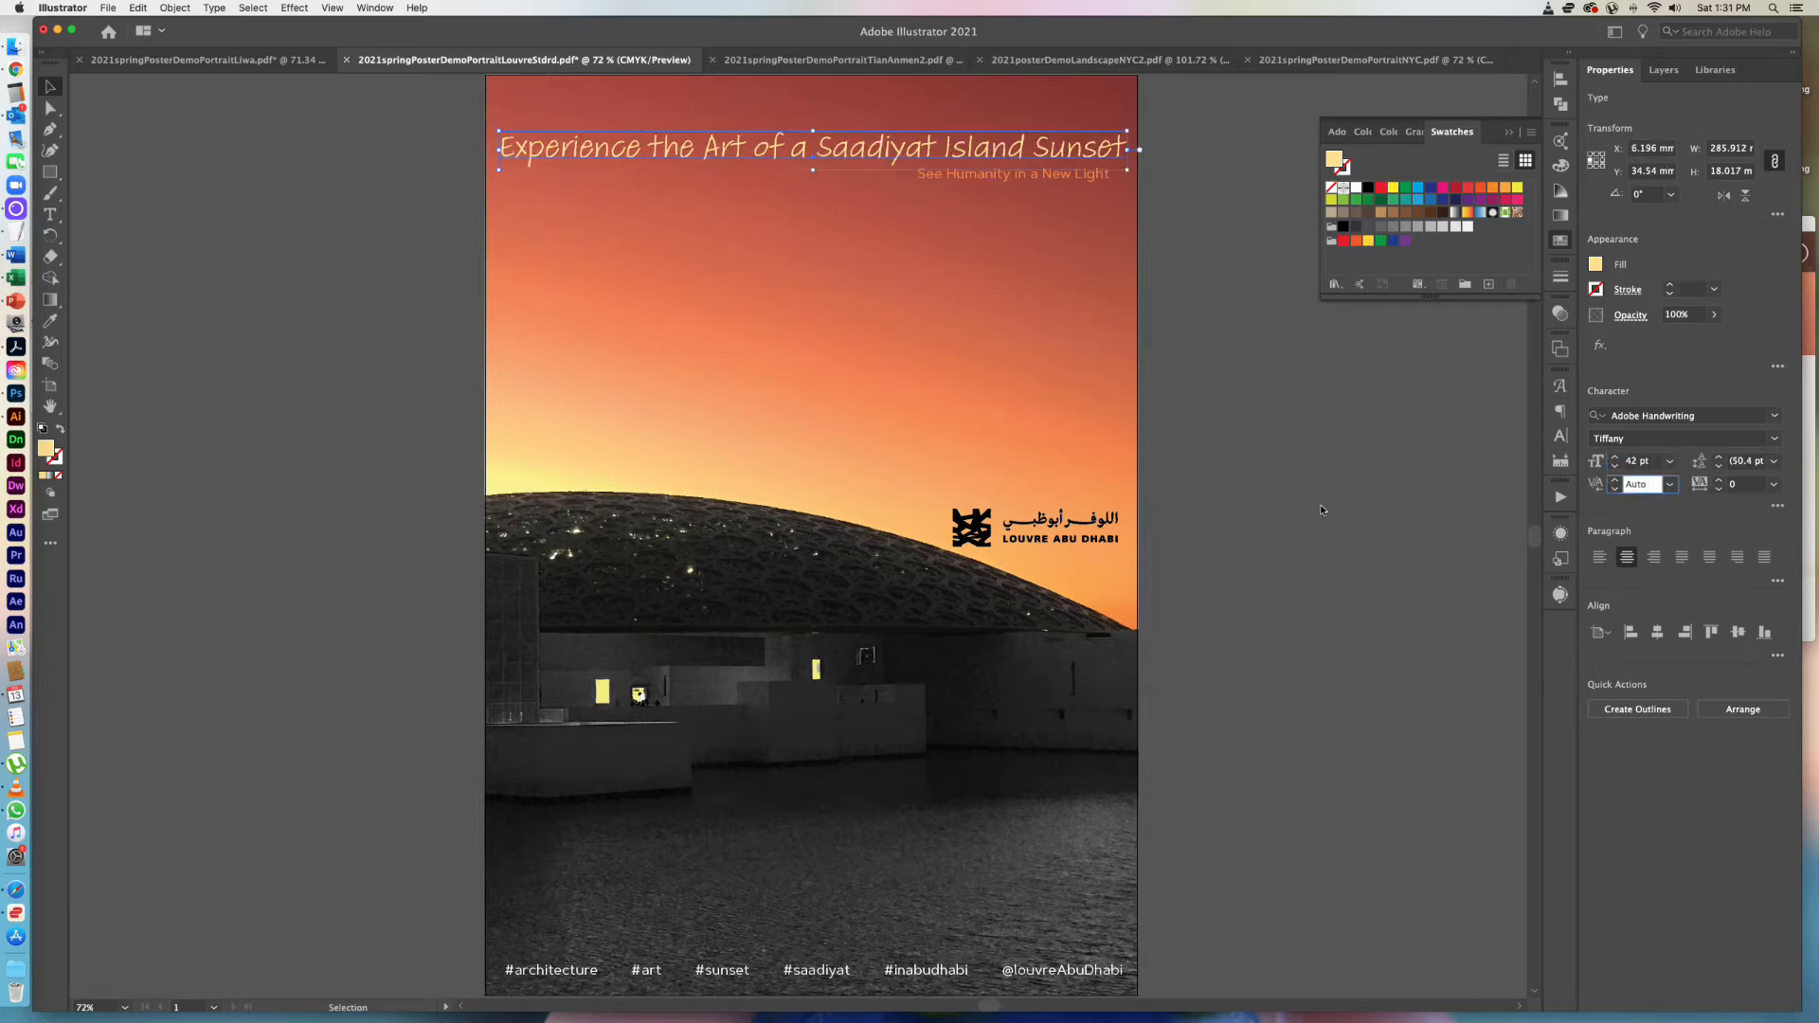
left_click(1243, 464)
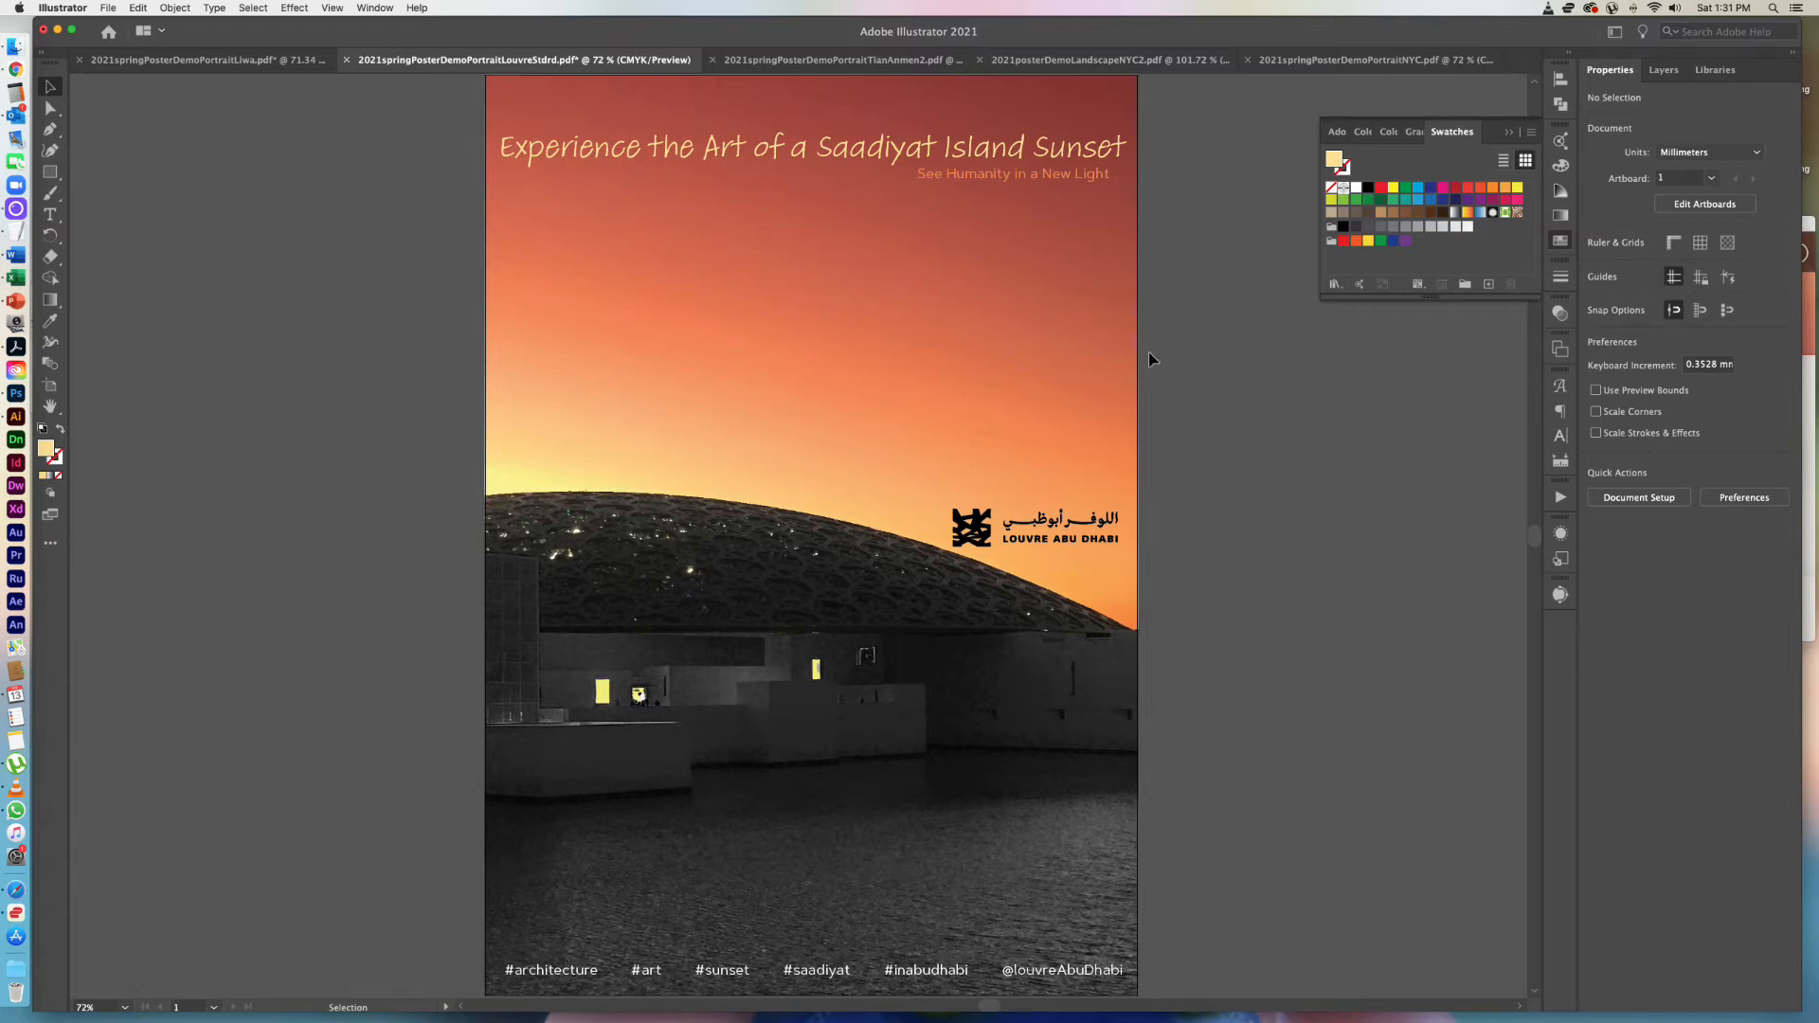
Change the headline's font style to Ernie and set its size to 36 pt.
left_click(856, 159)
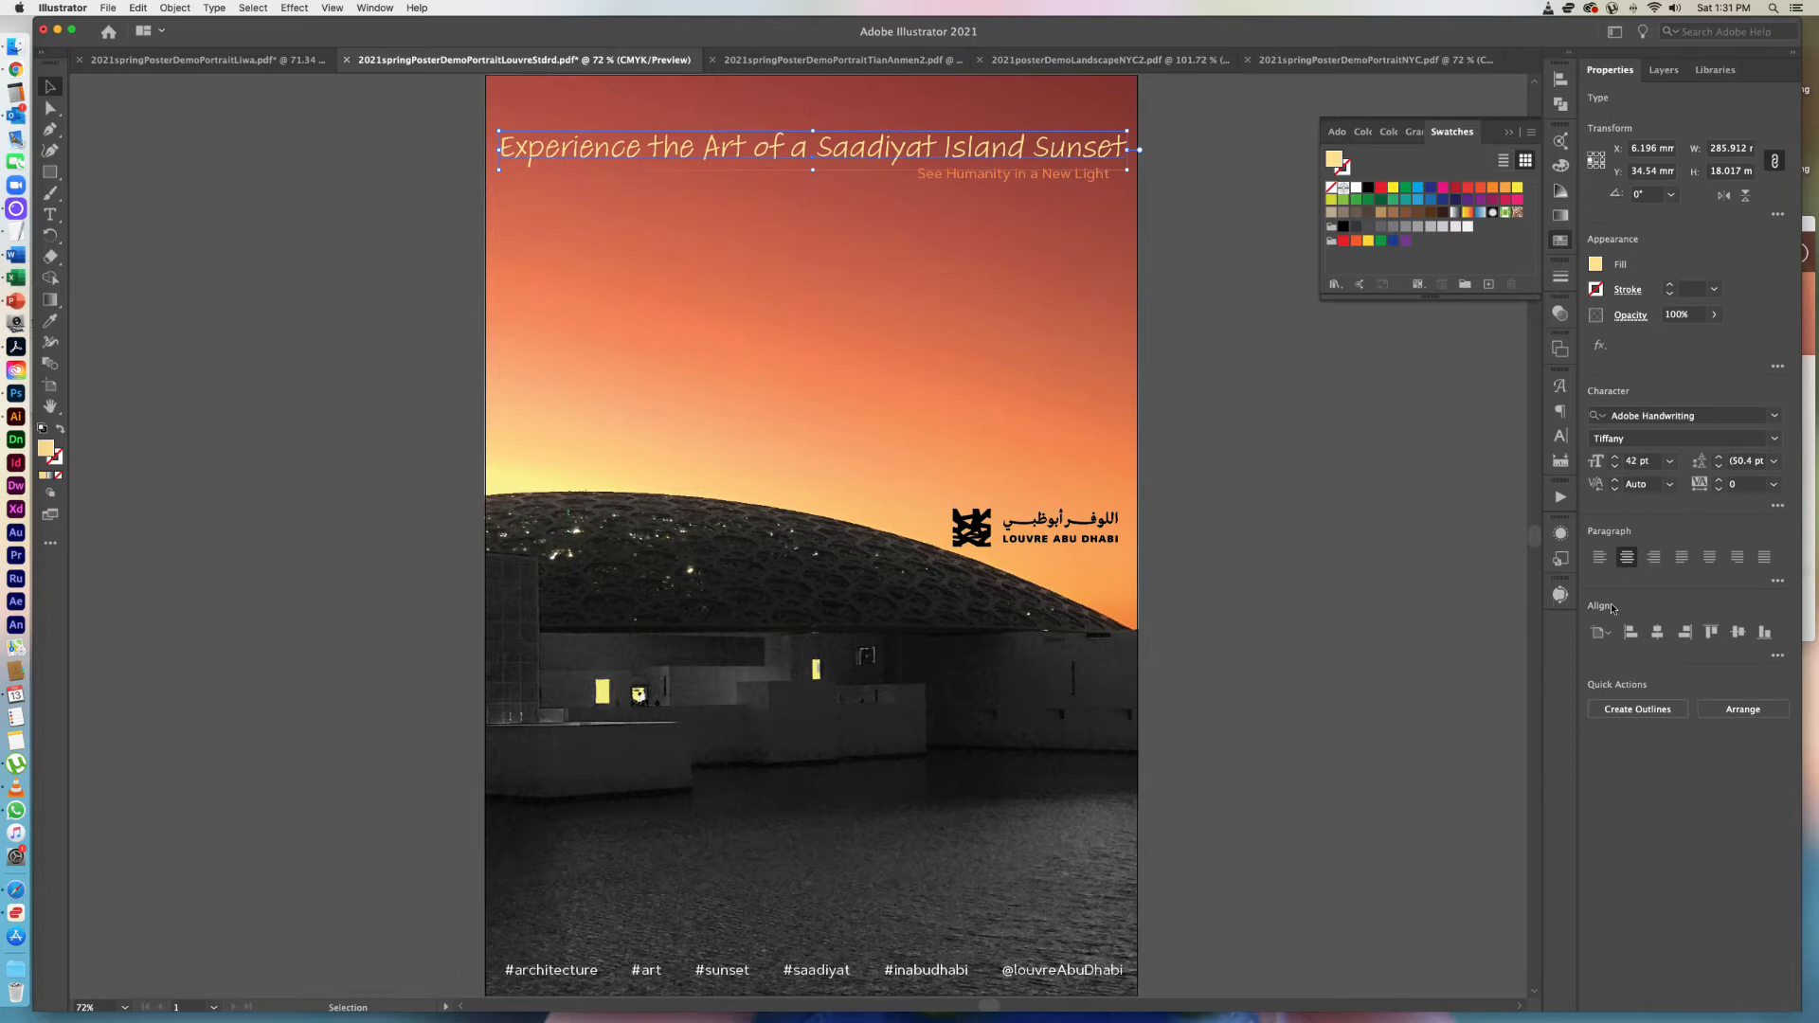
left_click(1774, 440)
left_click(1759, 457)
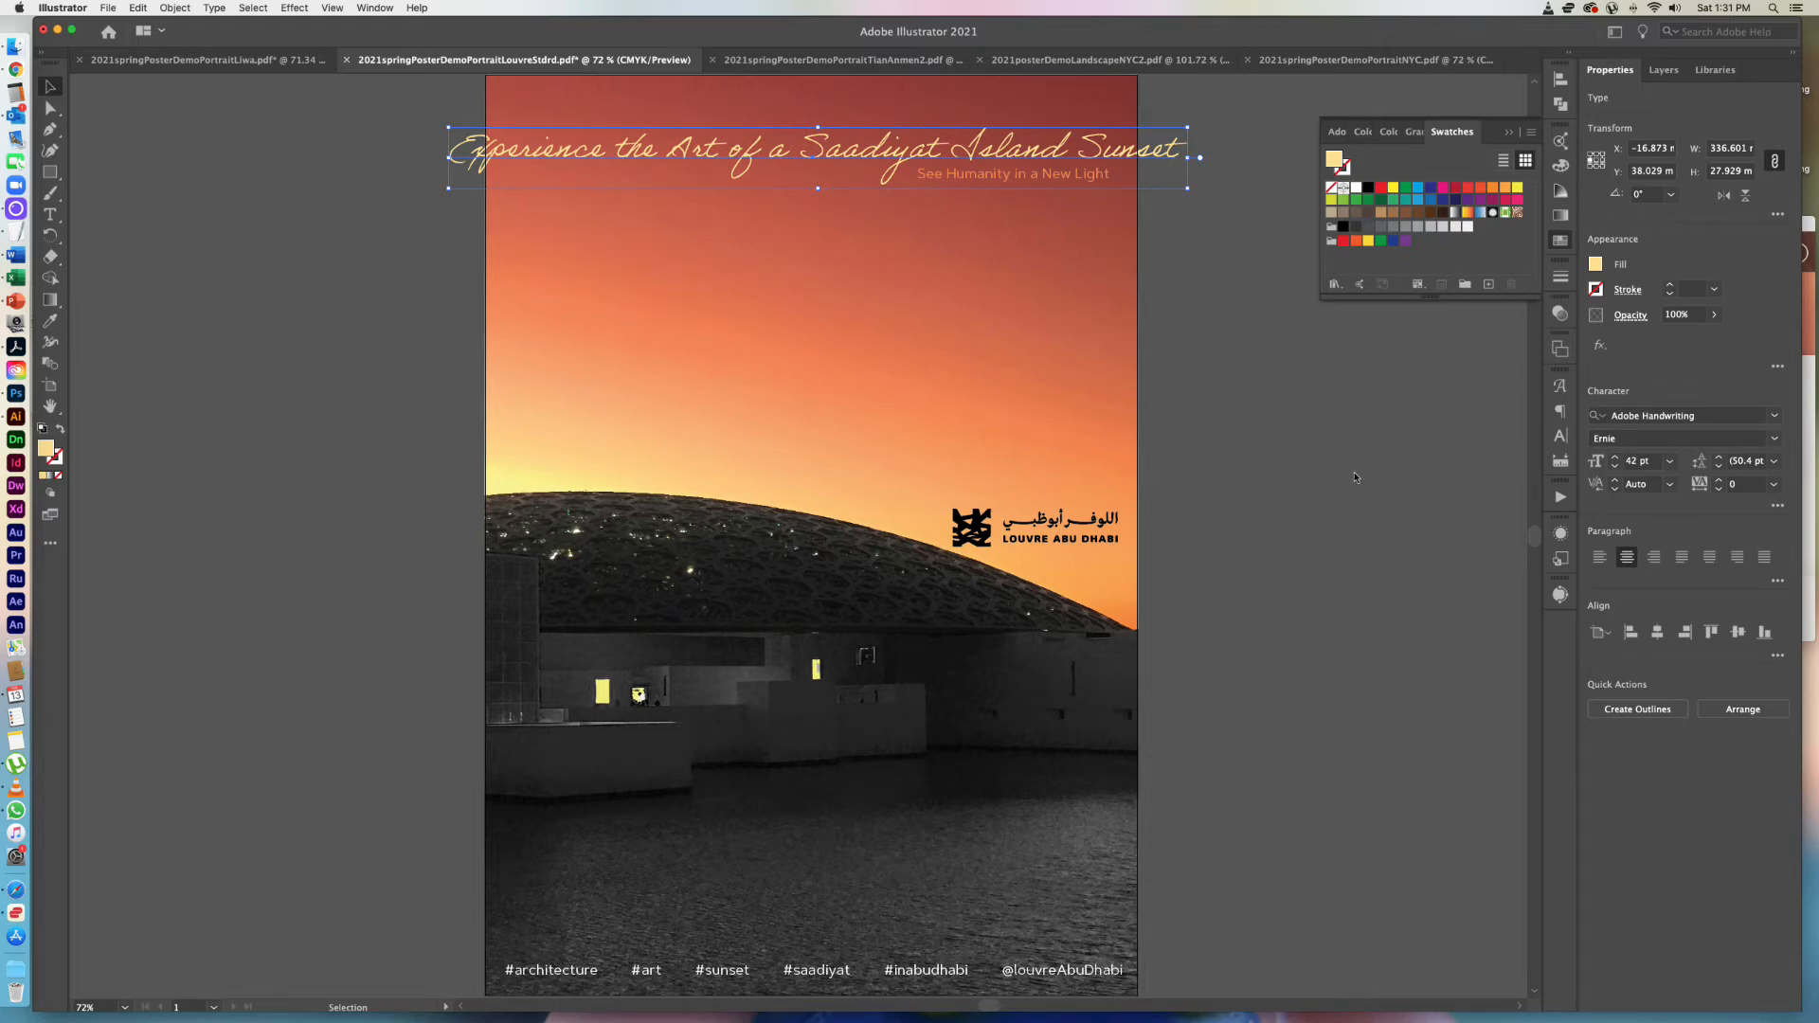
left_click(1670, 464)
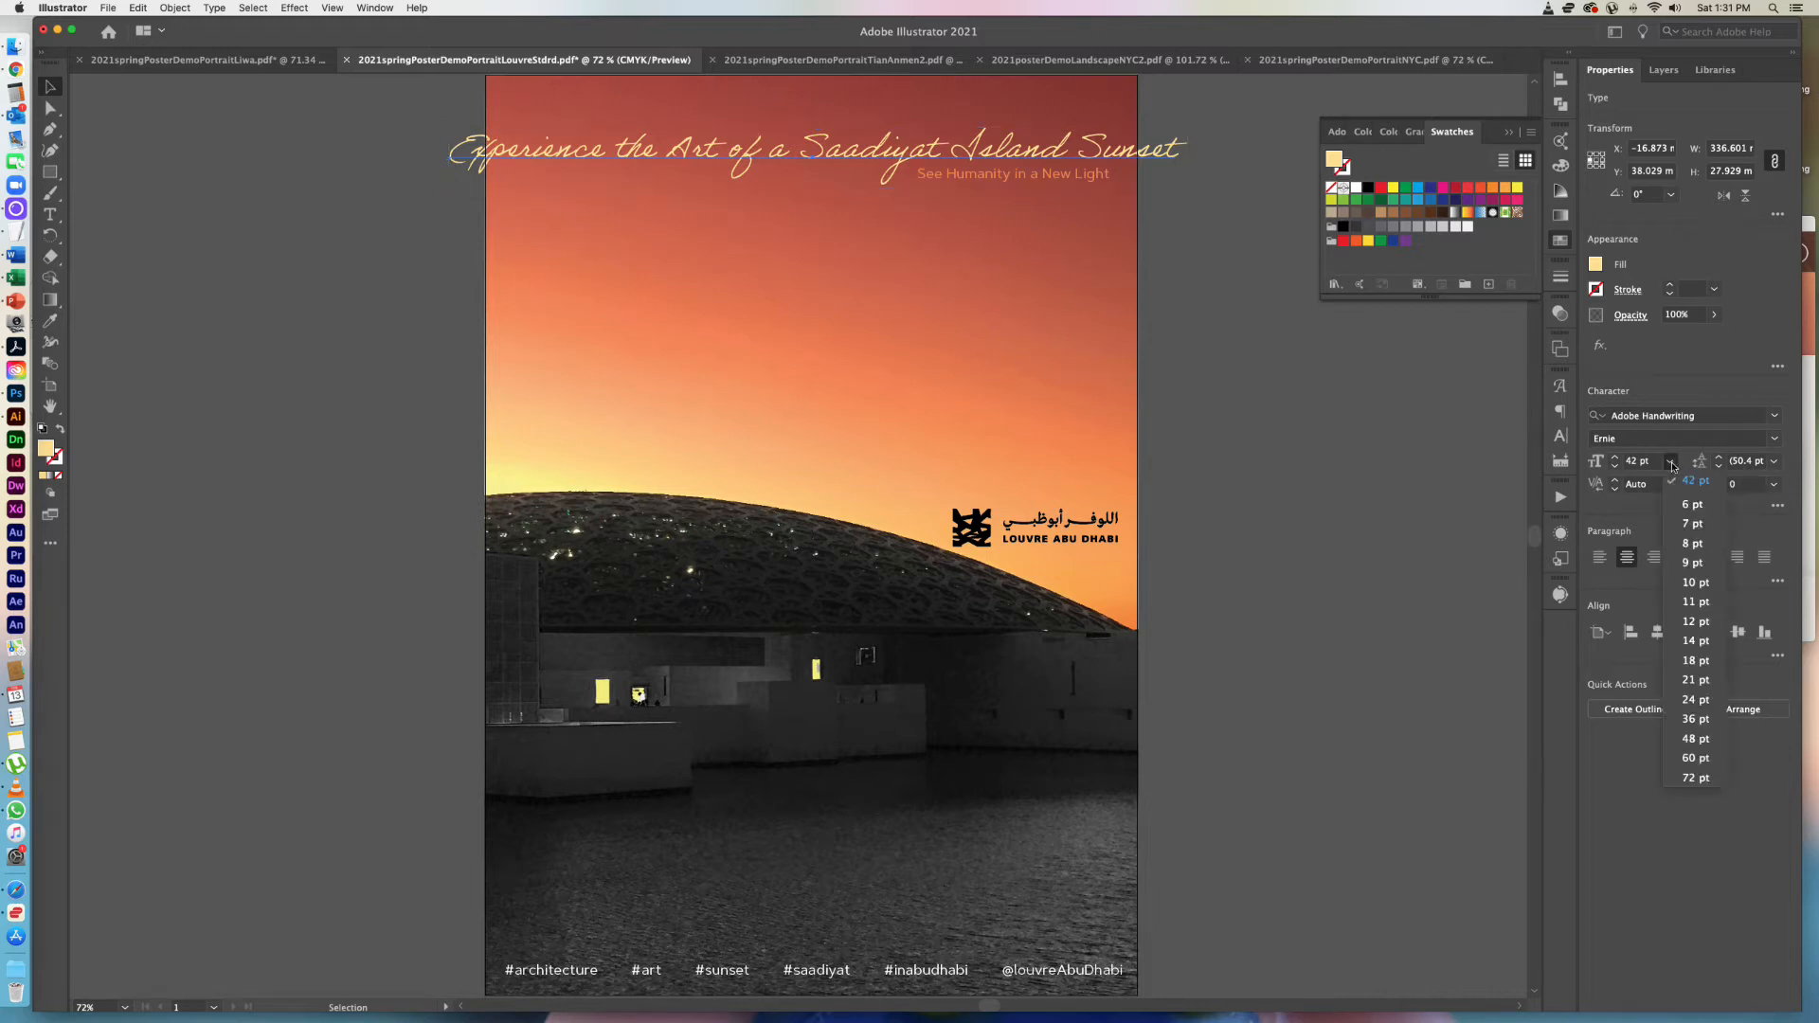
left_click(1696, 719)
left_click(1393, 648)
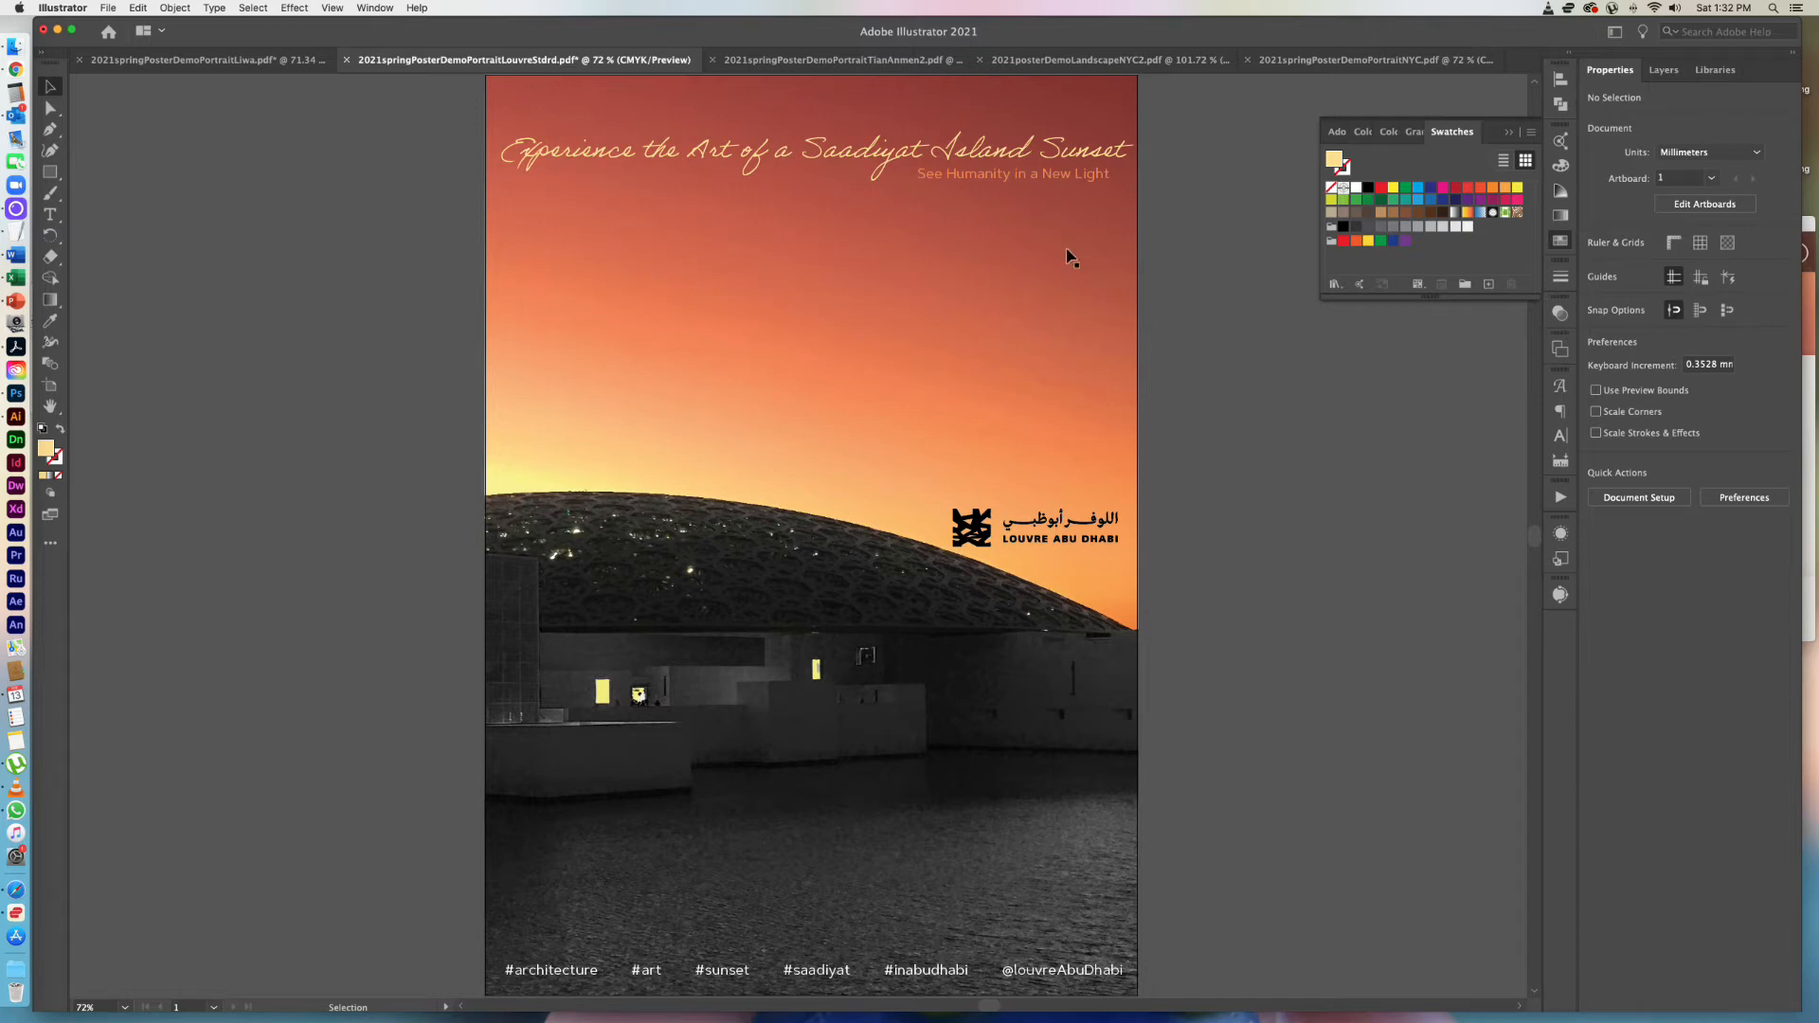
Filter the font list to serif typefaces and set the headline in Abril Fatface.
left_click(999, 156)
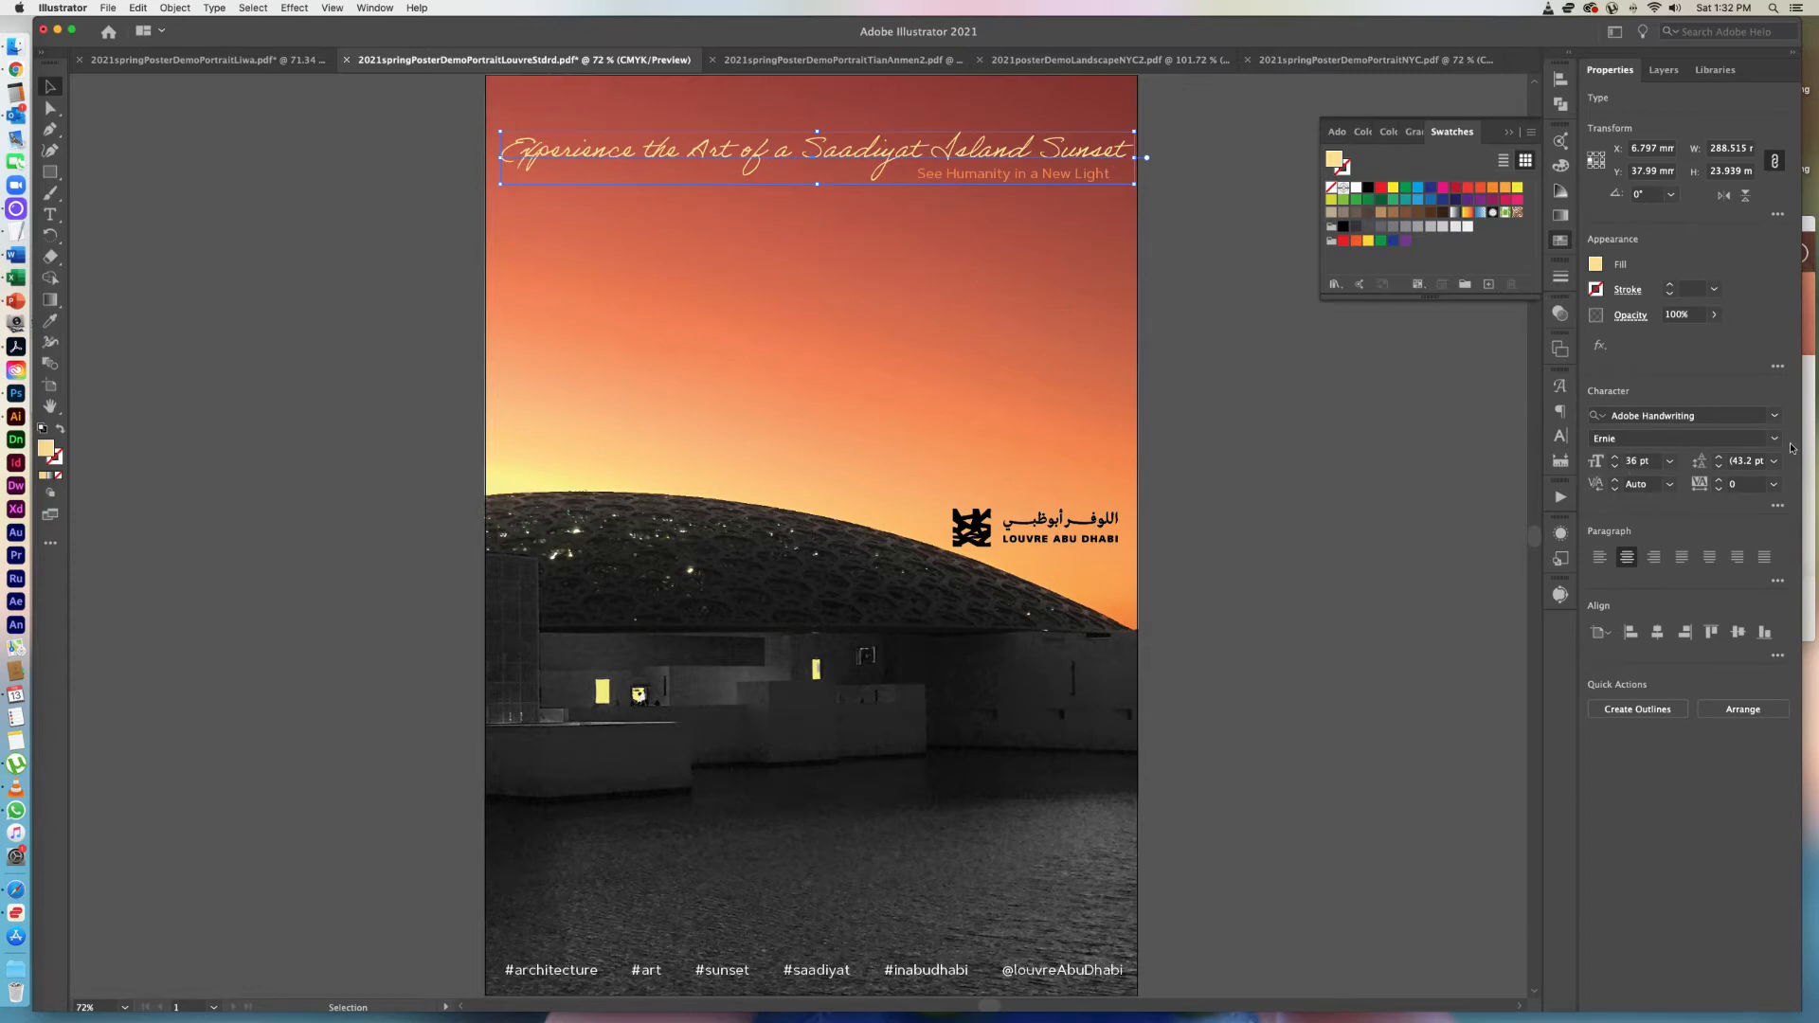
left_click(1774, 416)
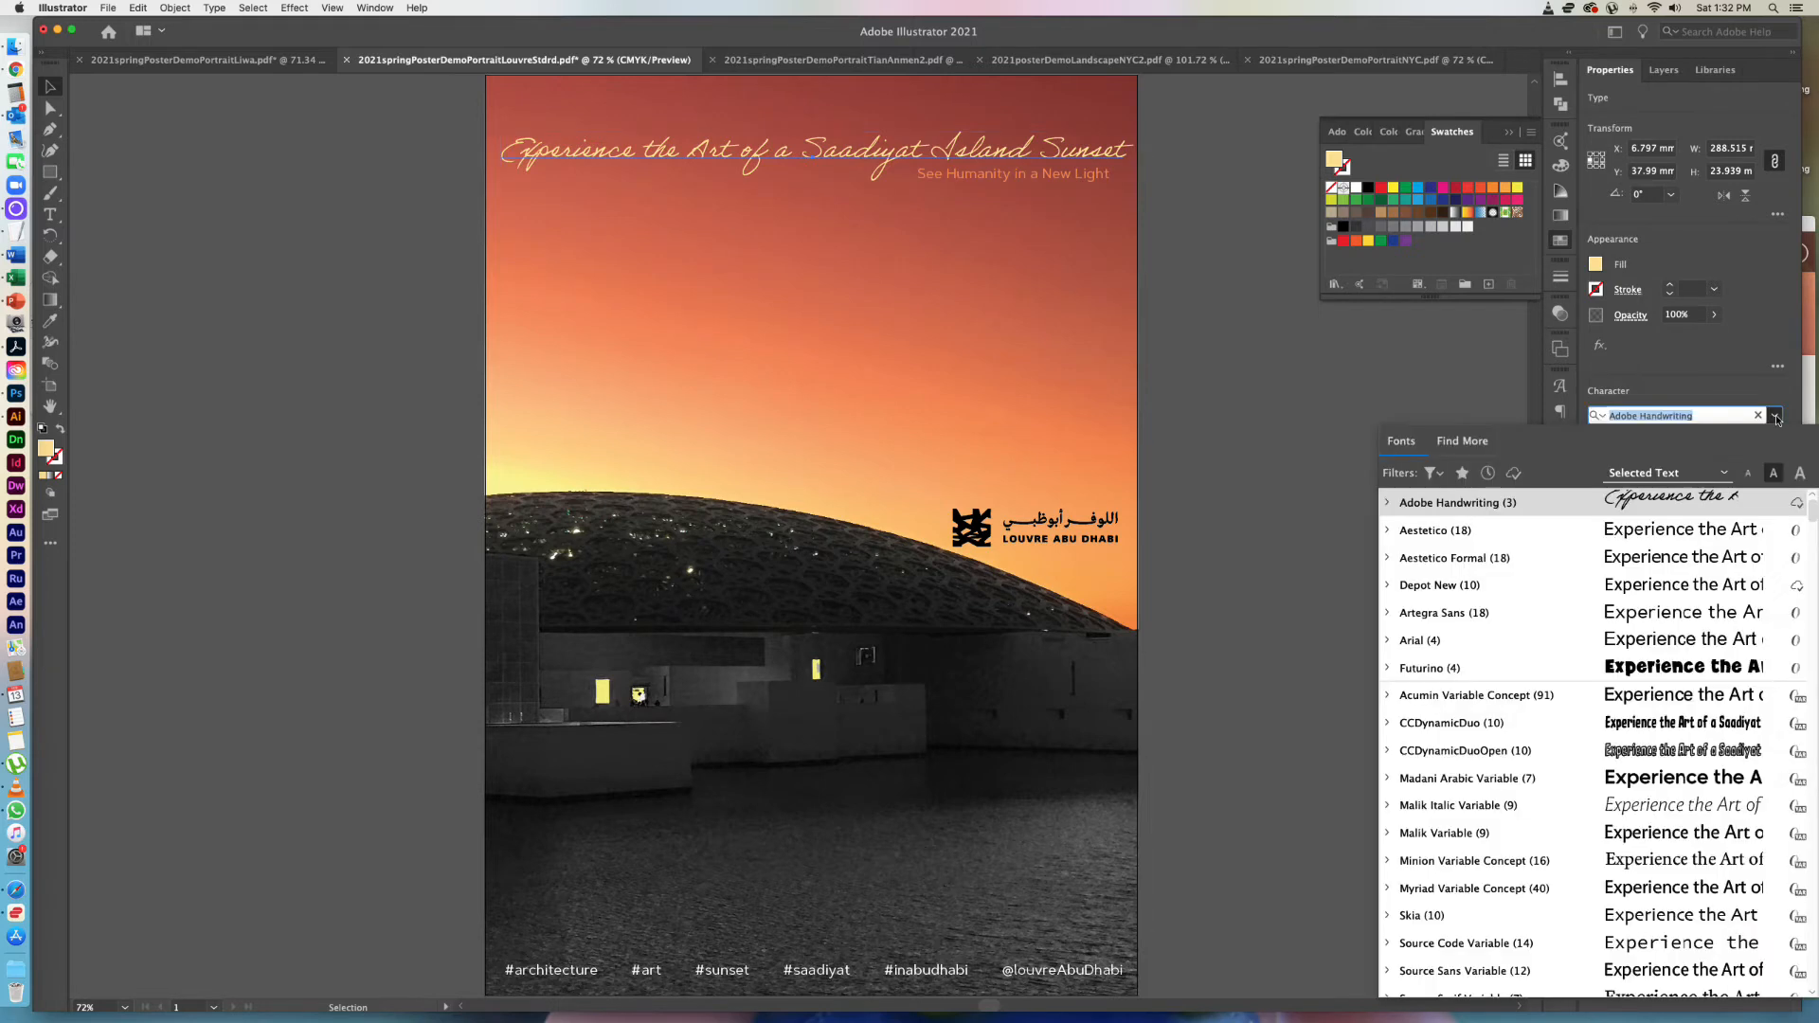
left_click(1431, 472)
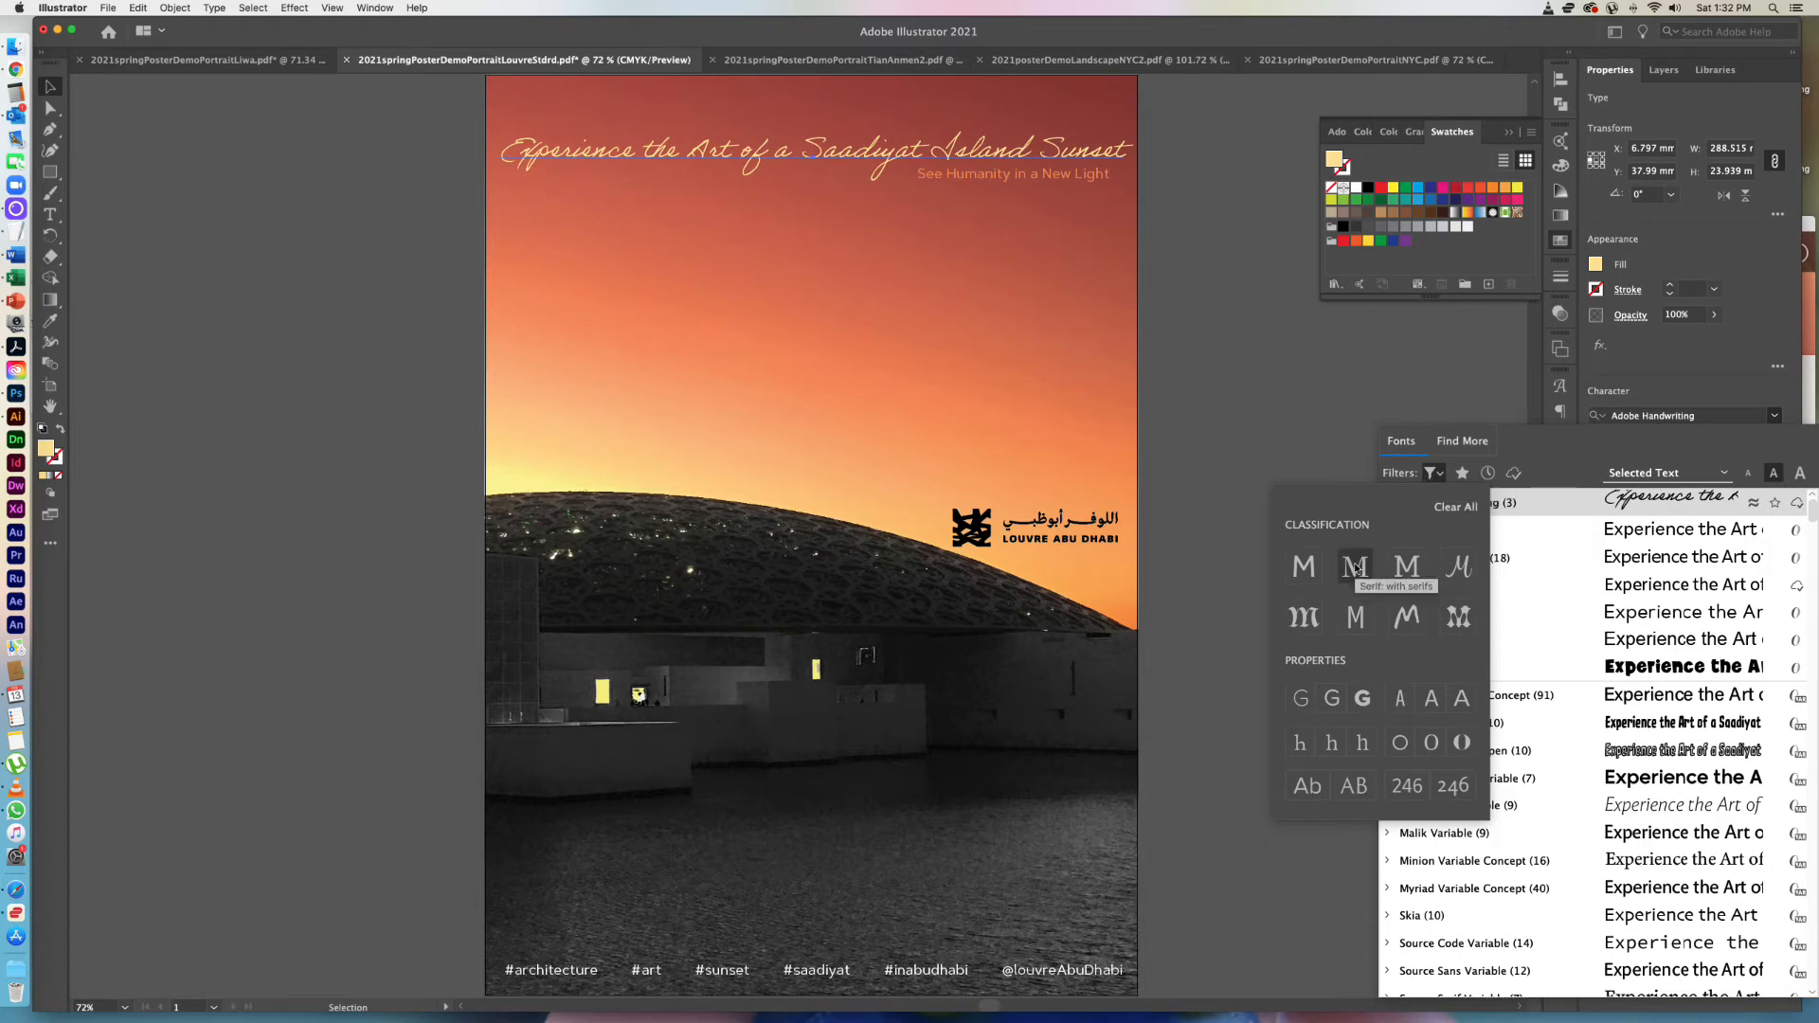
left_click(1357, 569)
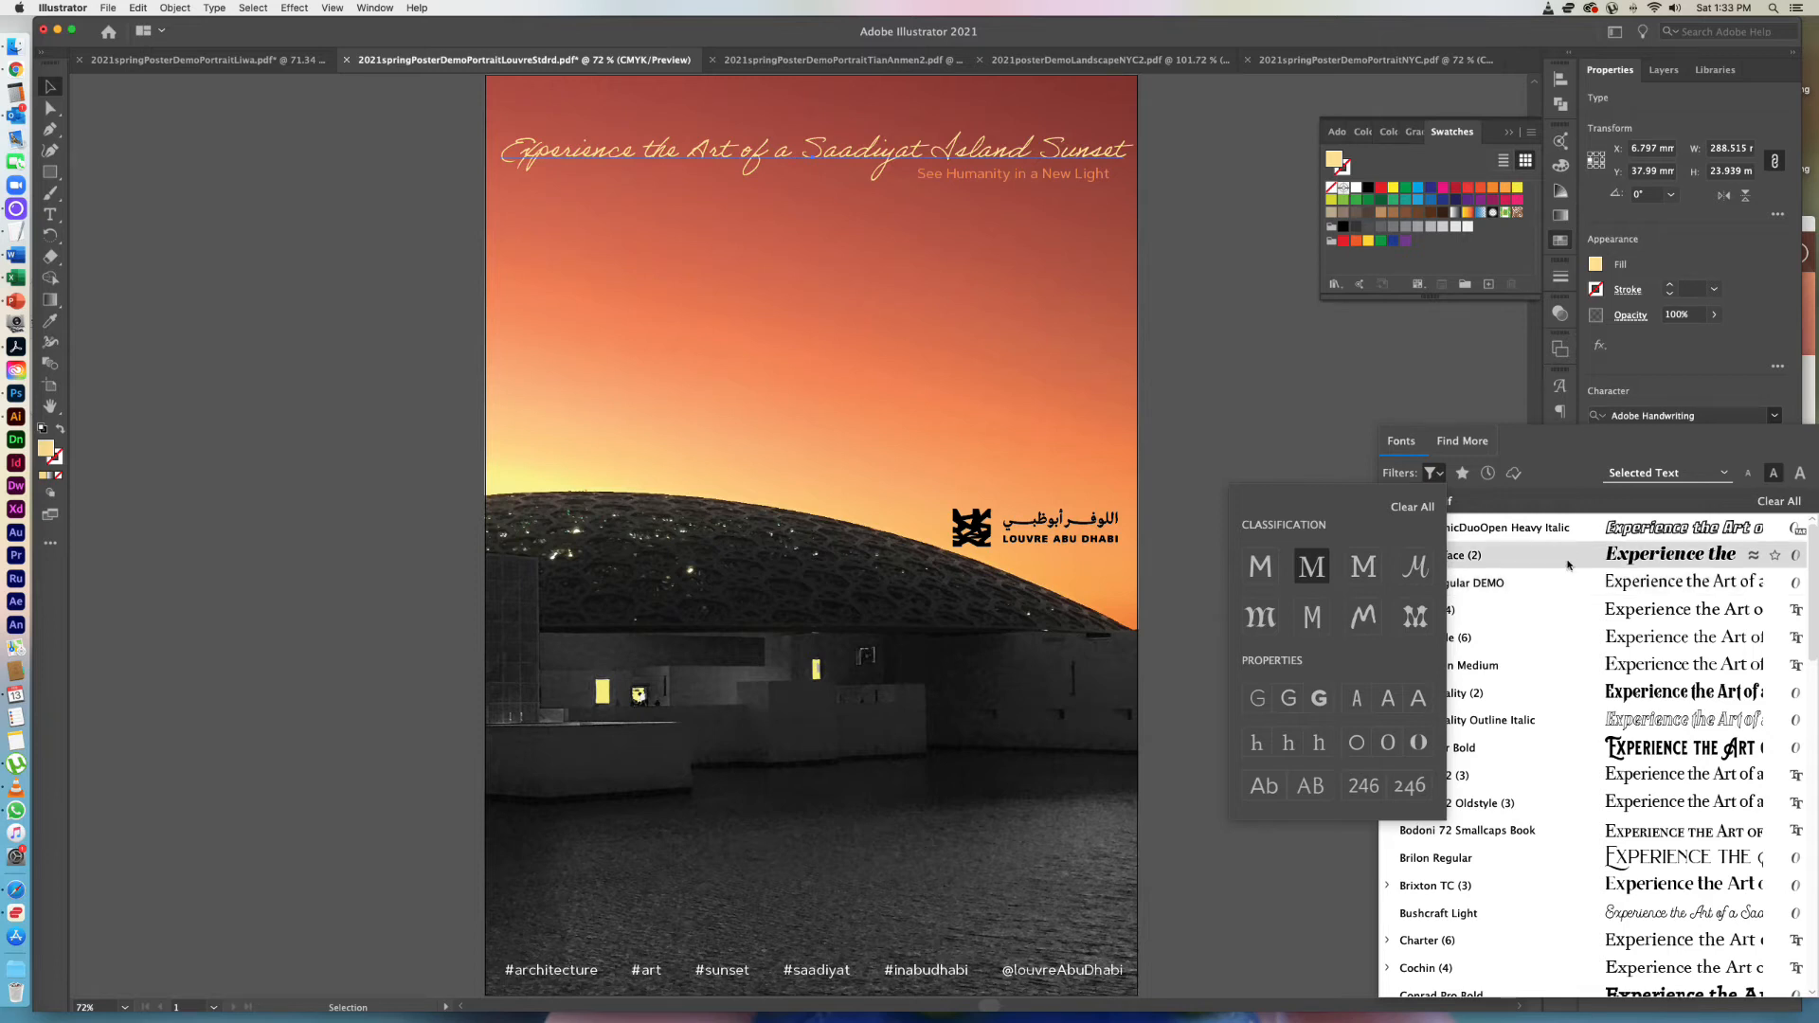
left_click(1286, 468)
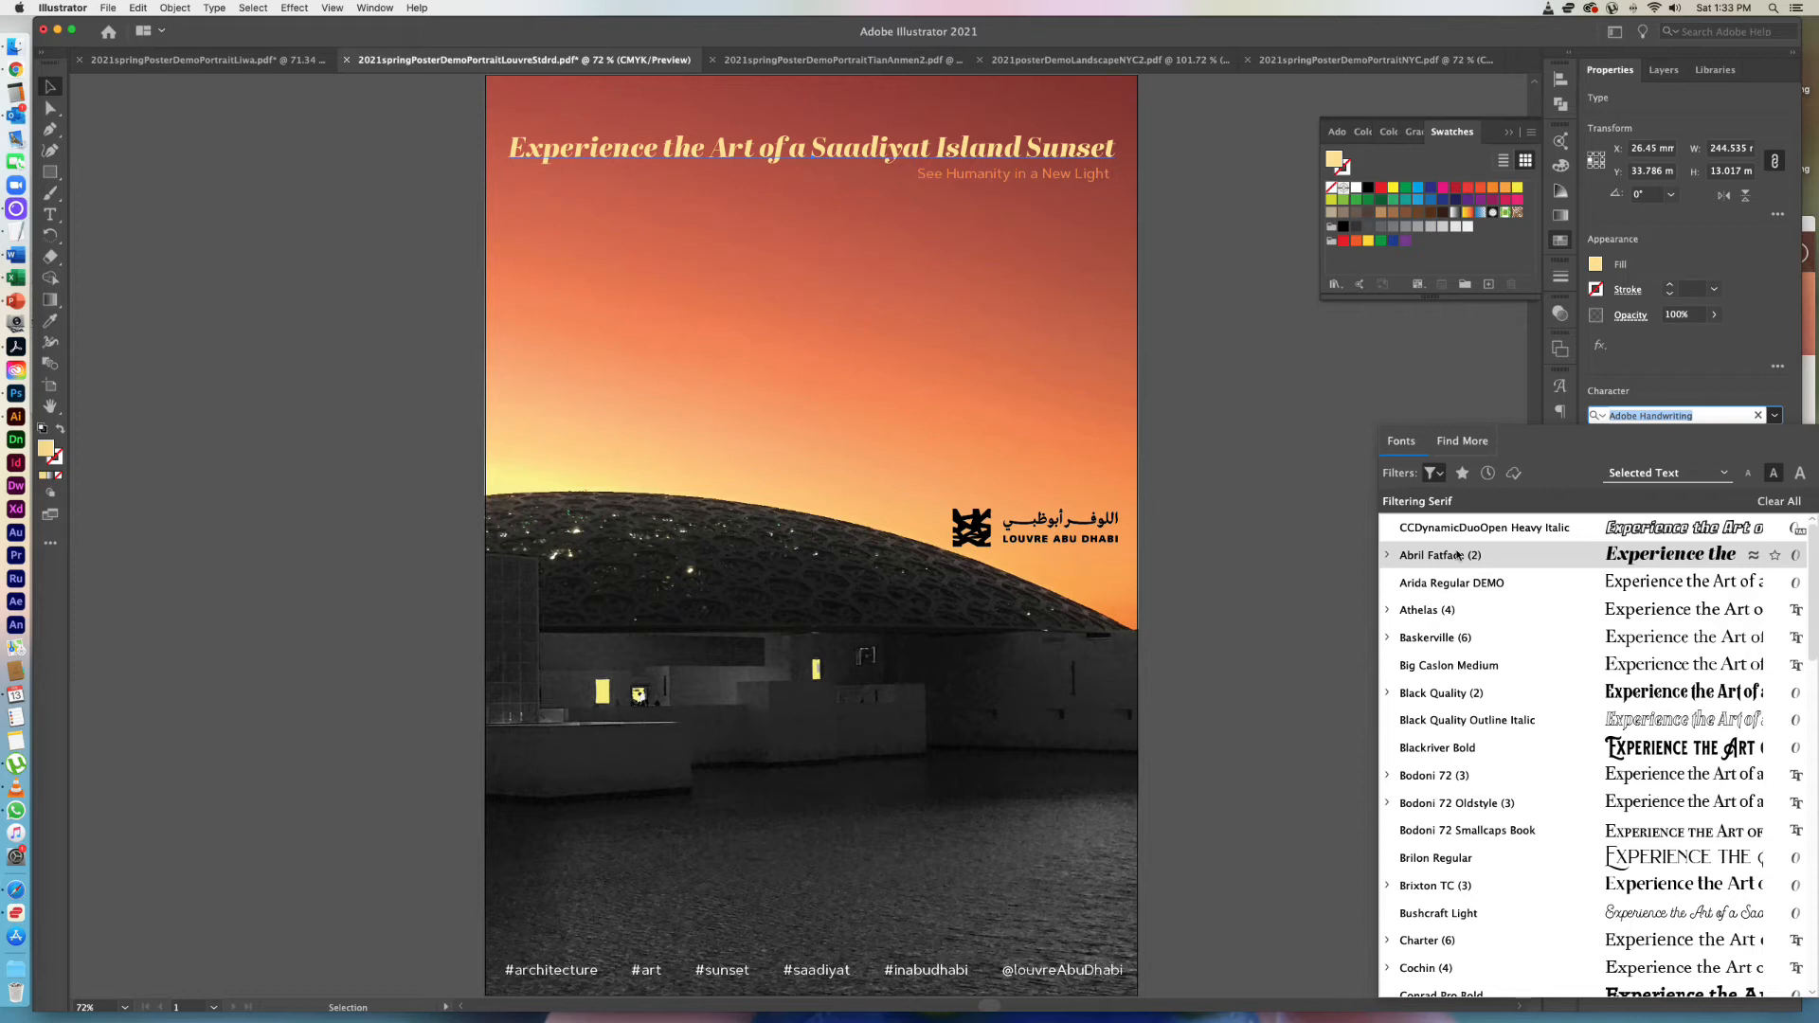
left_click(1458, 555)
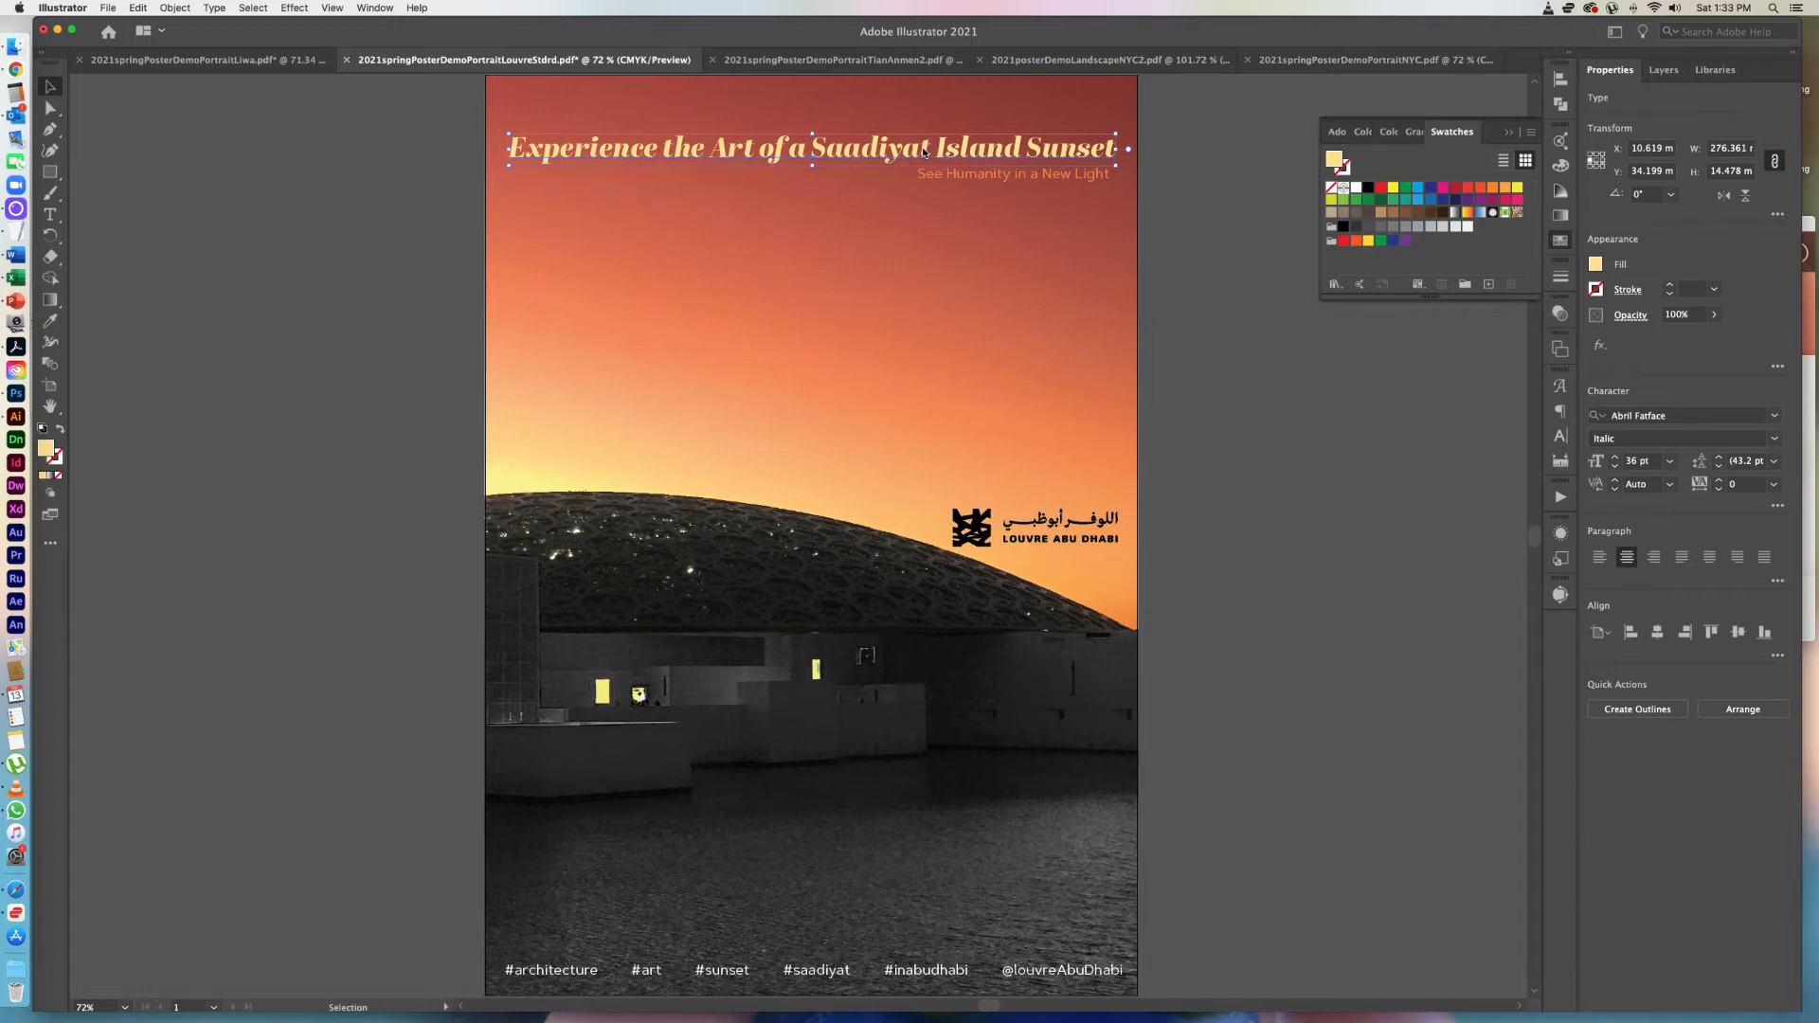
left_click(1224, 289)
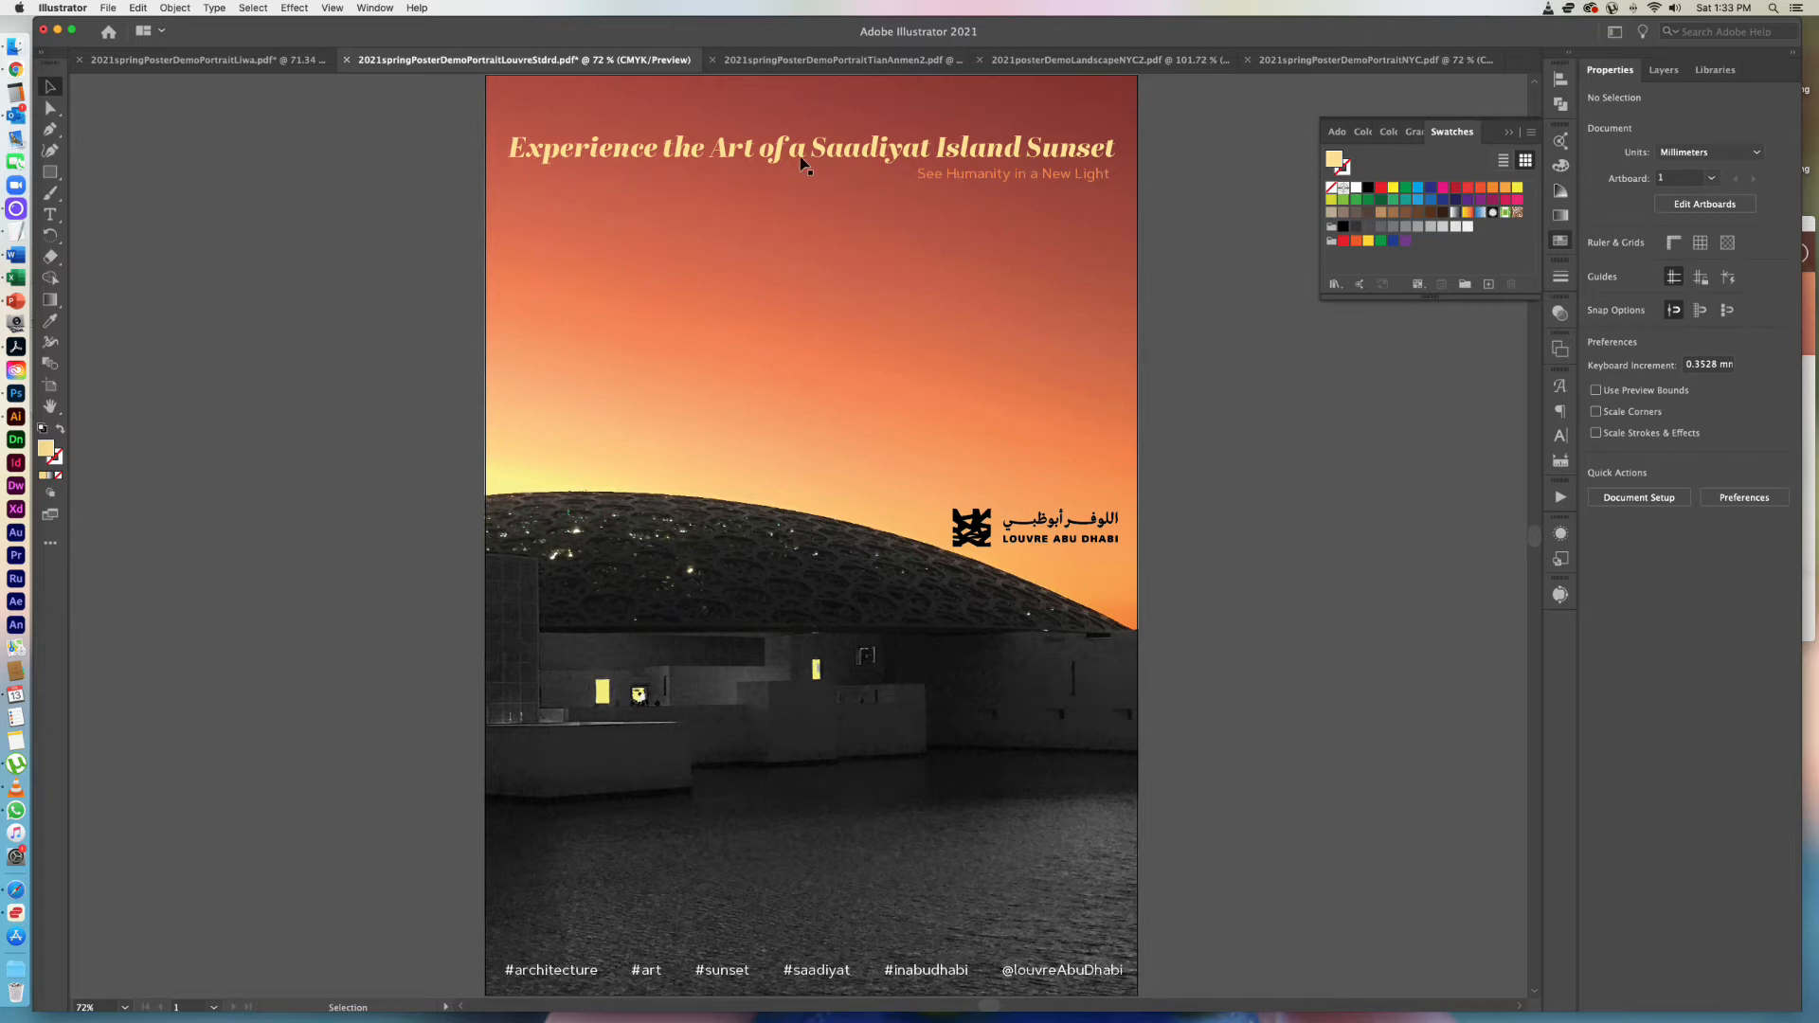
Change the headline's typeface to Cochin from the serif-filtered fonts.
left_click(853, 152)
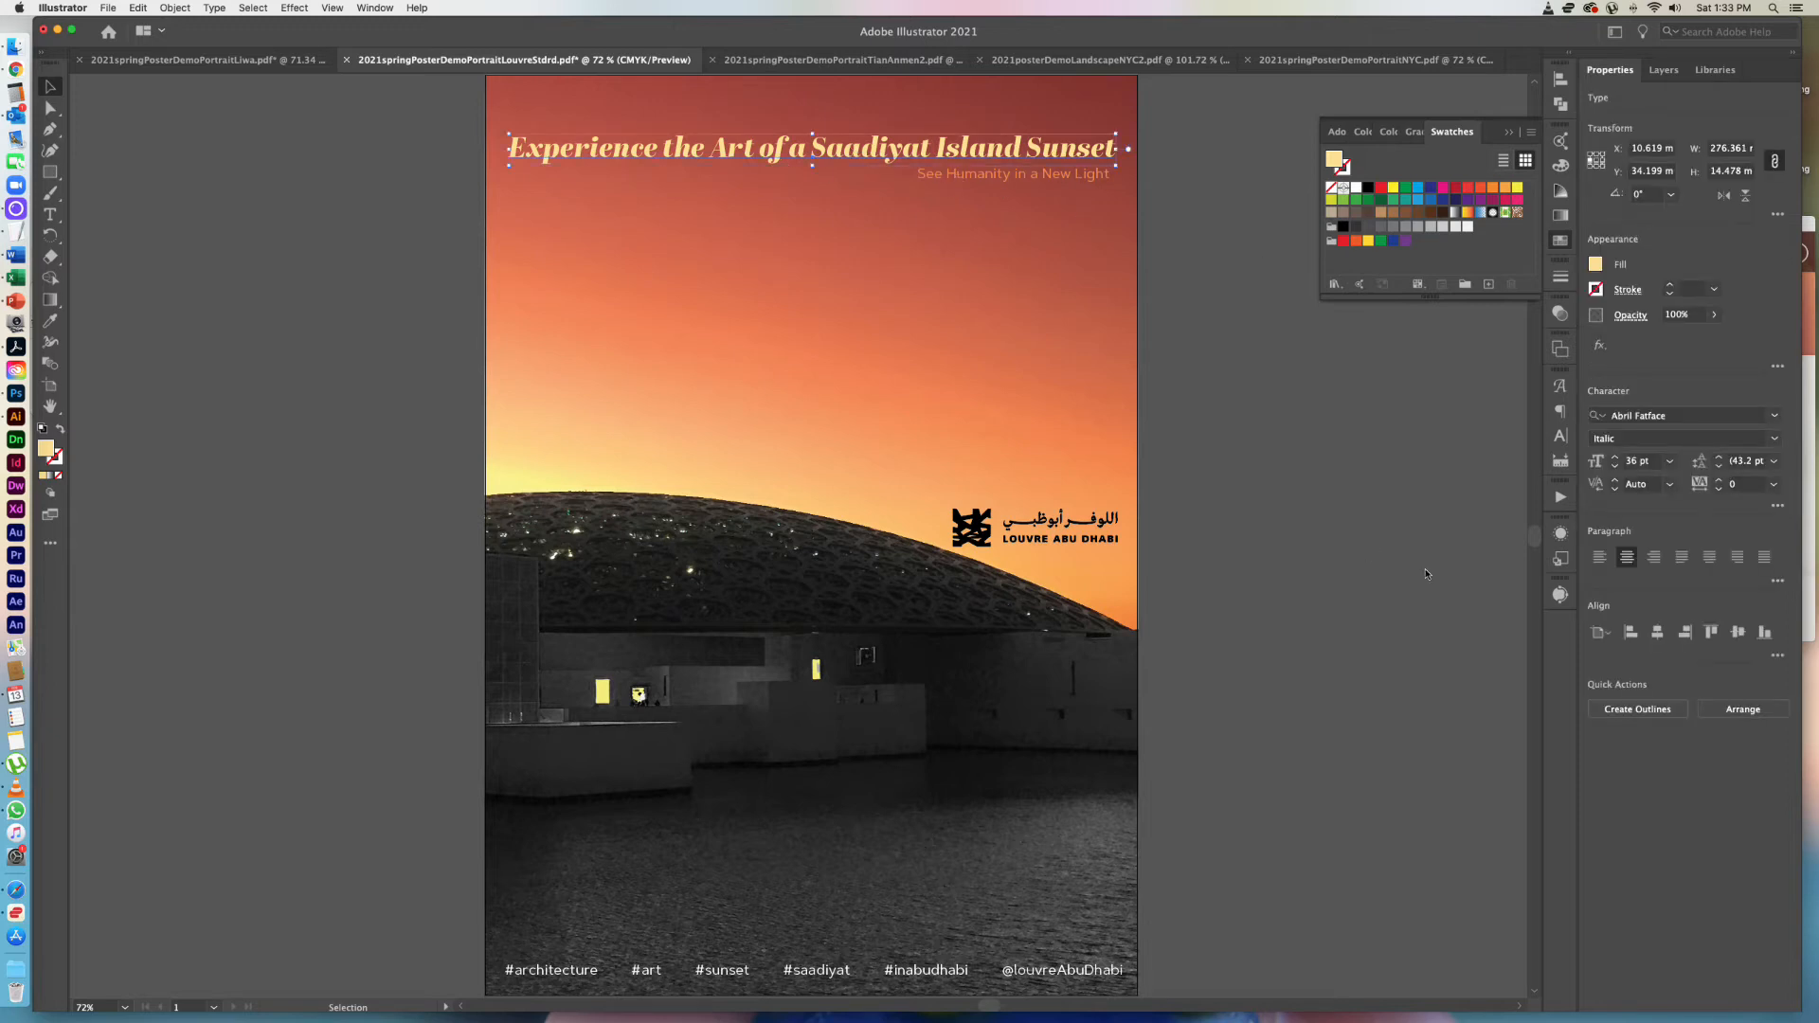
left_click(1771, 417)
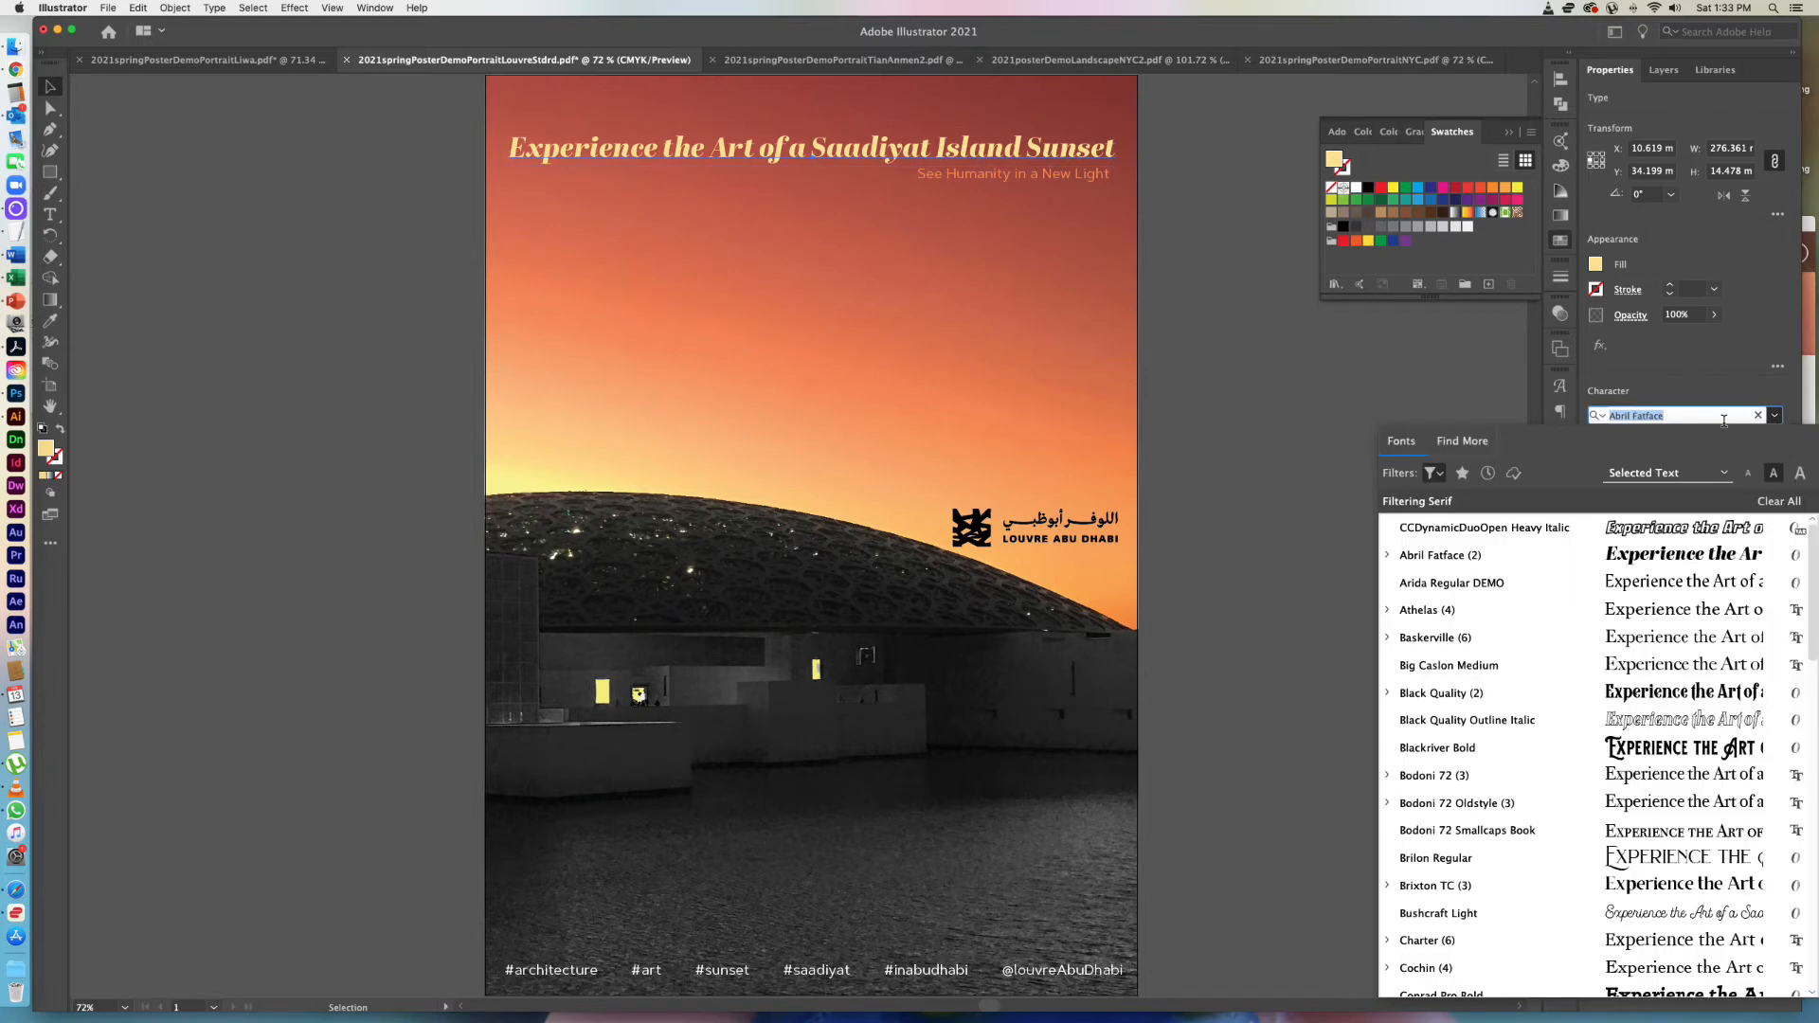
left_click(1437, 474)
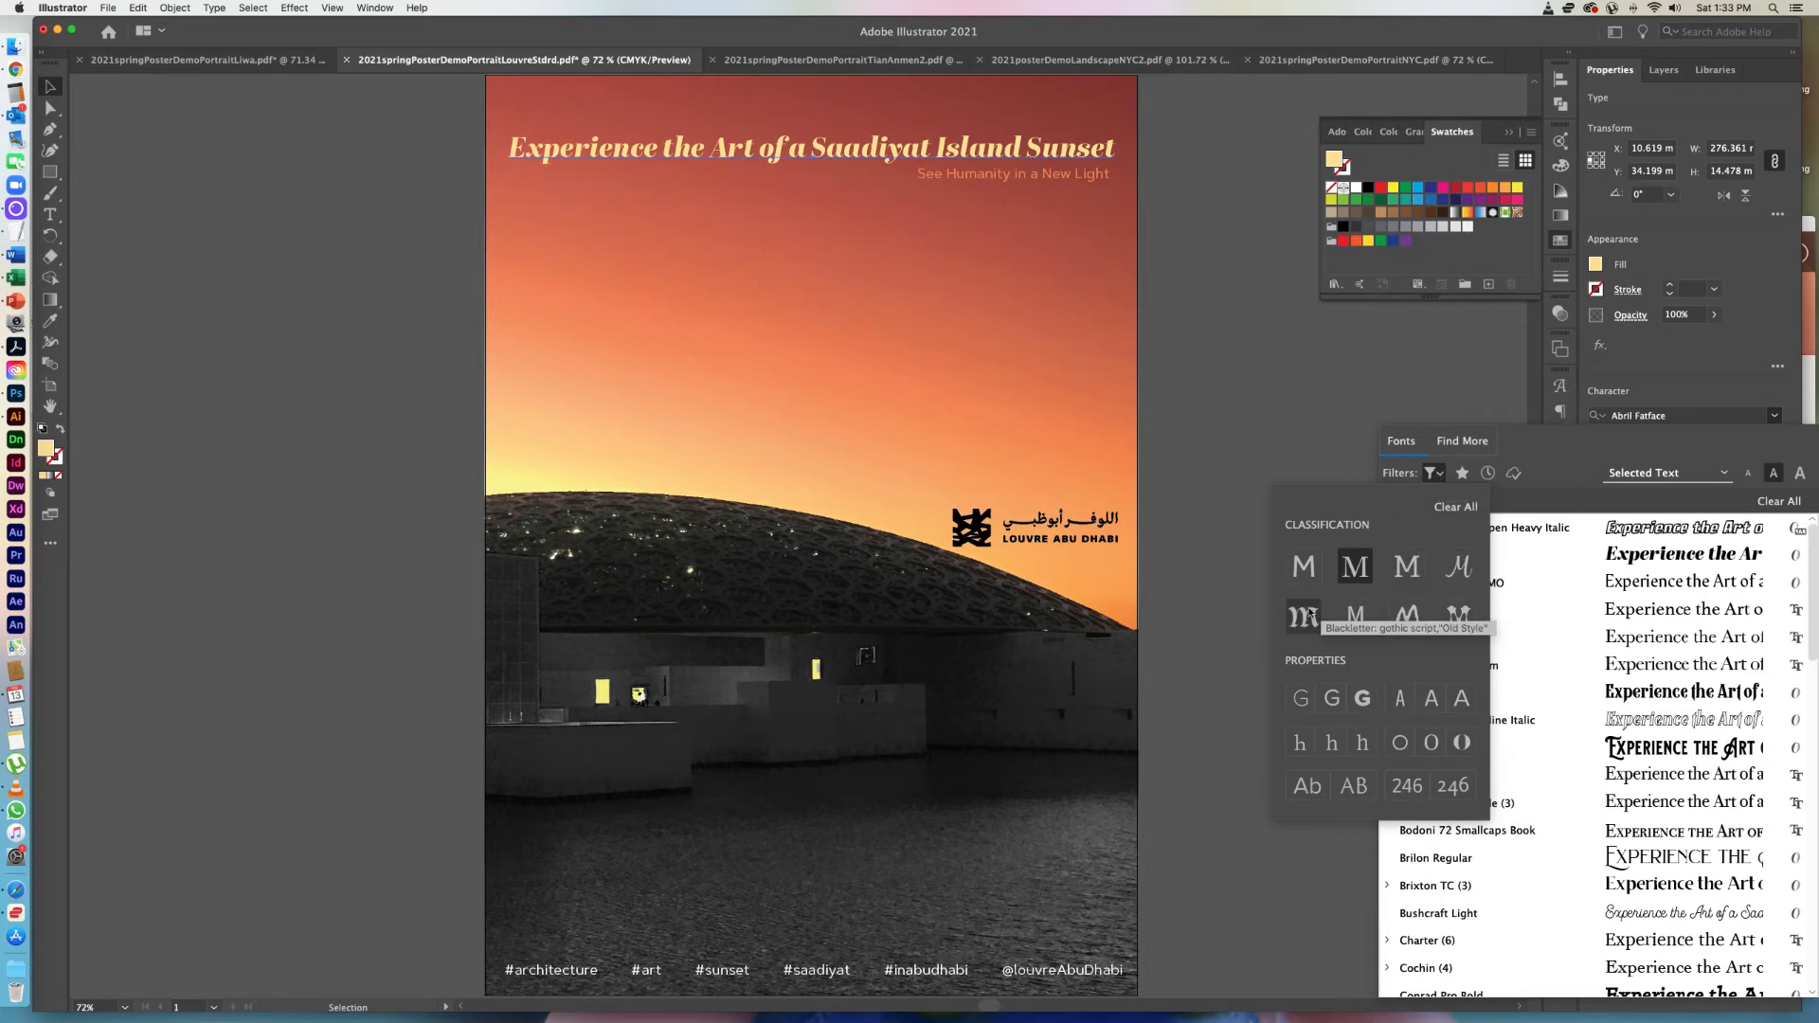
left_click(1355, 569)
left_click(1312, 567)
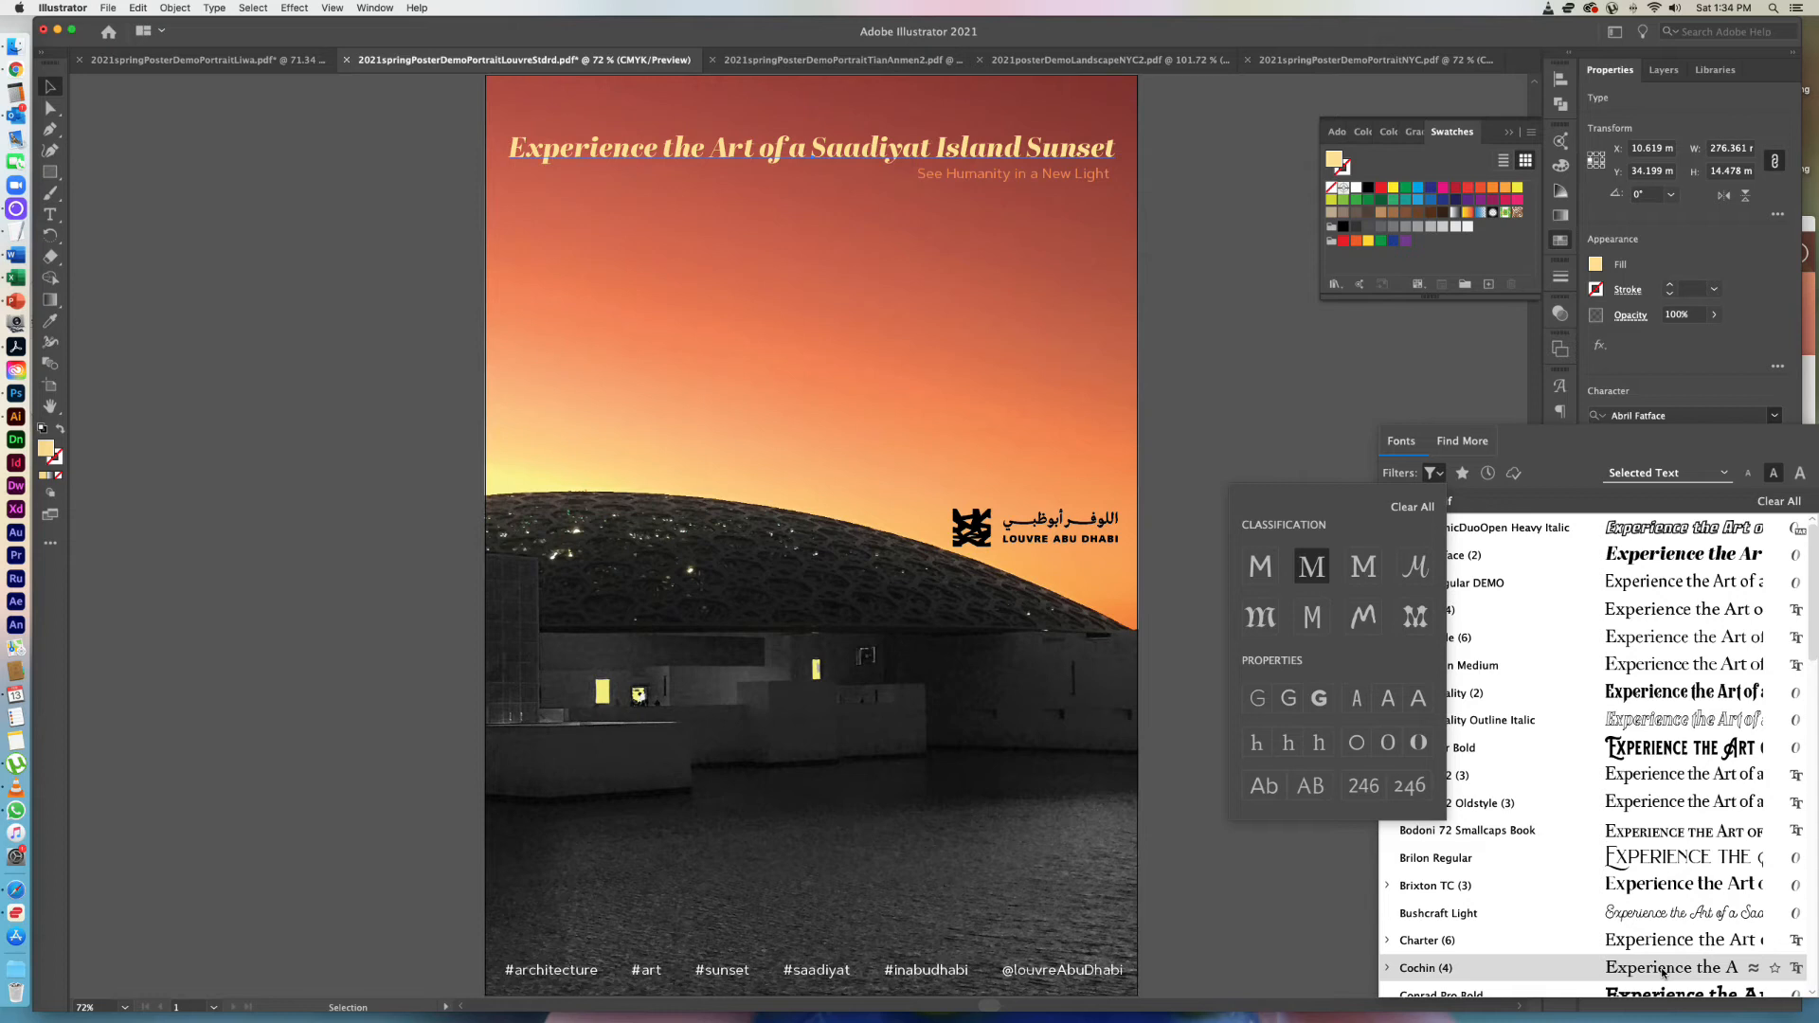
left_click(1663, 973)
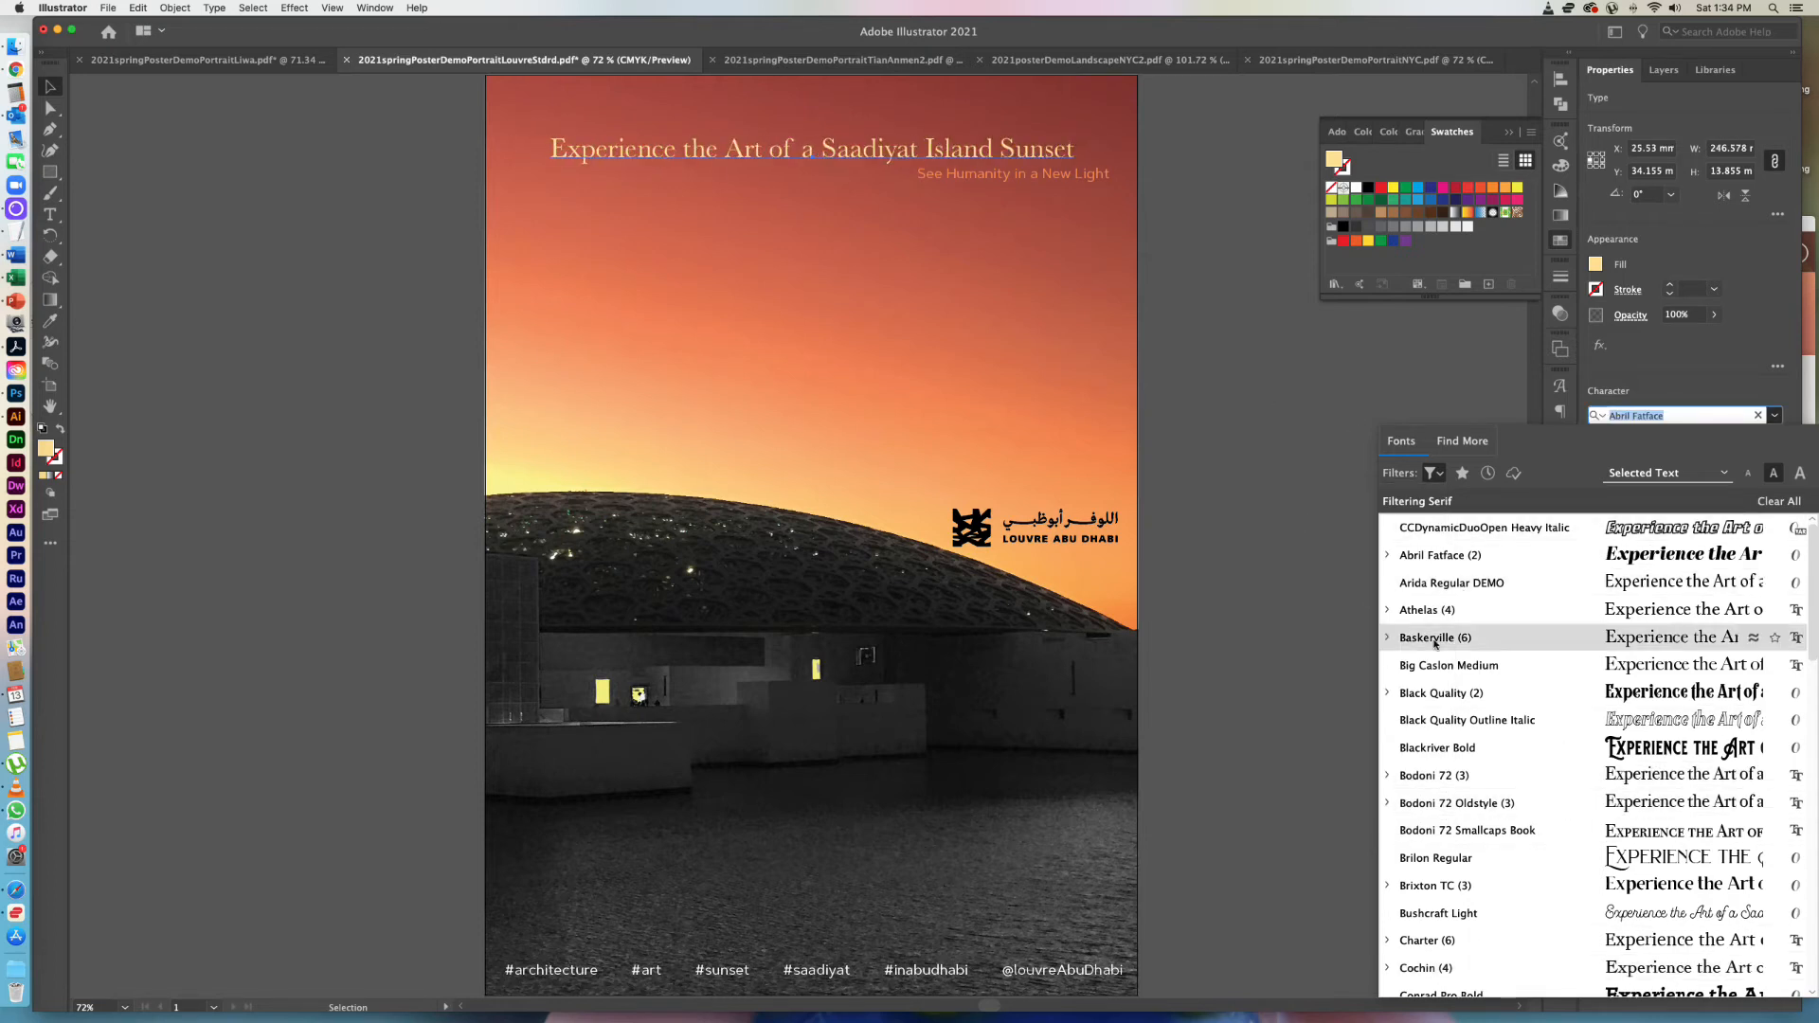
left_click(1533, 965)
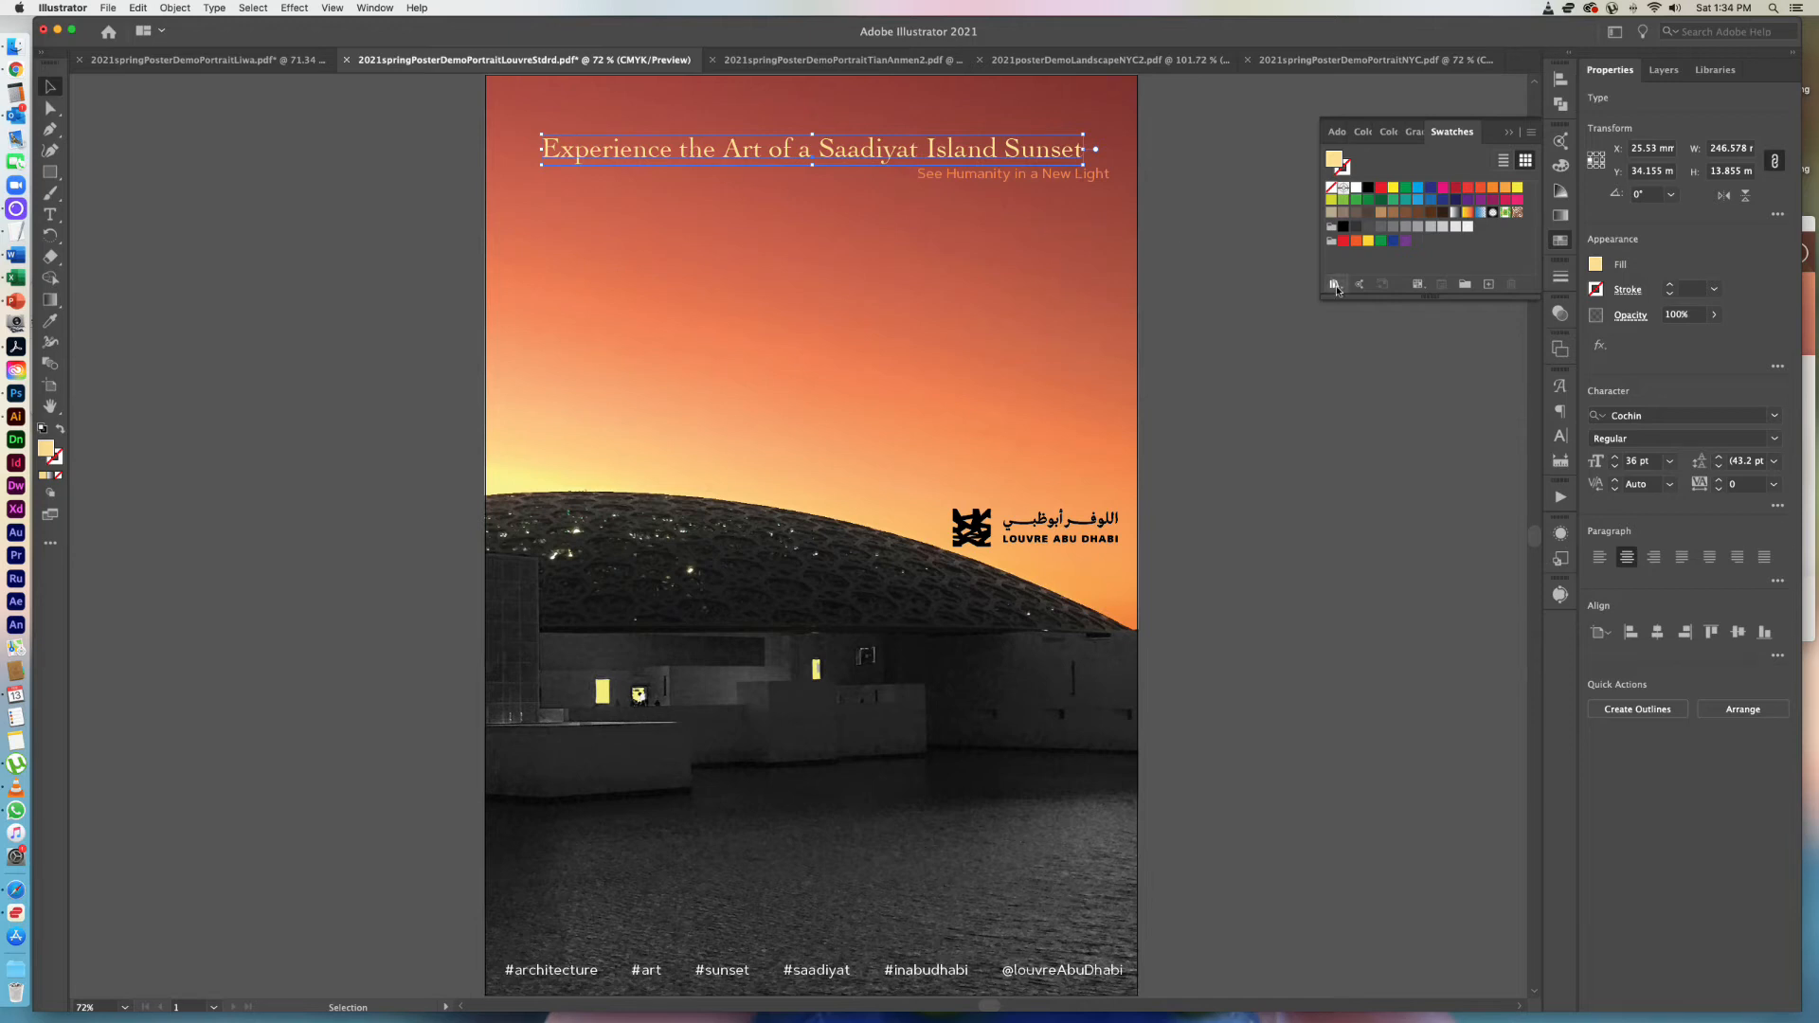
Change the headline's Cochin font style to Bold and set its size to 36 pt.
left_click(1773, 440)
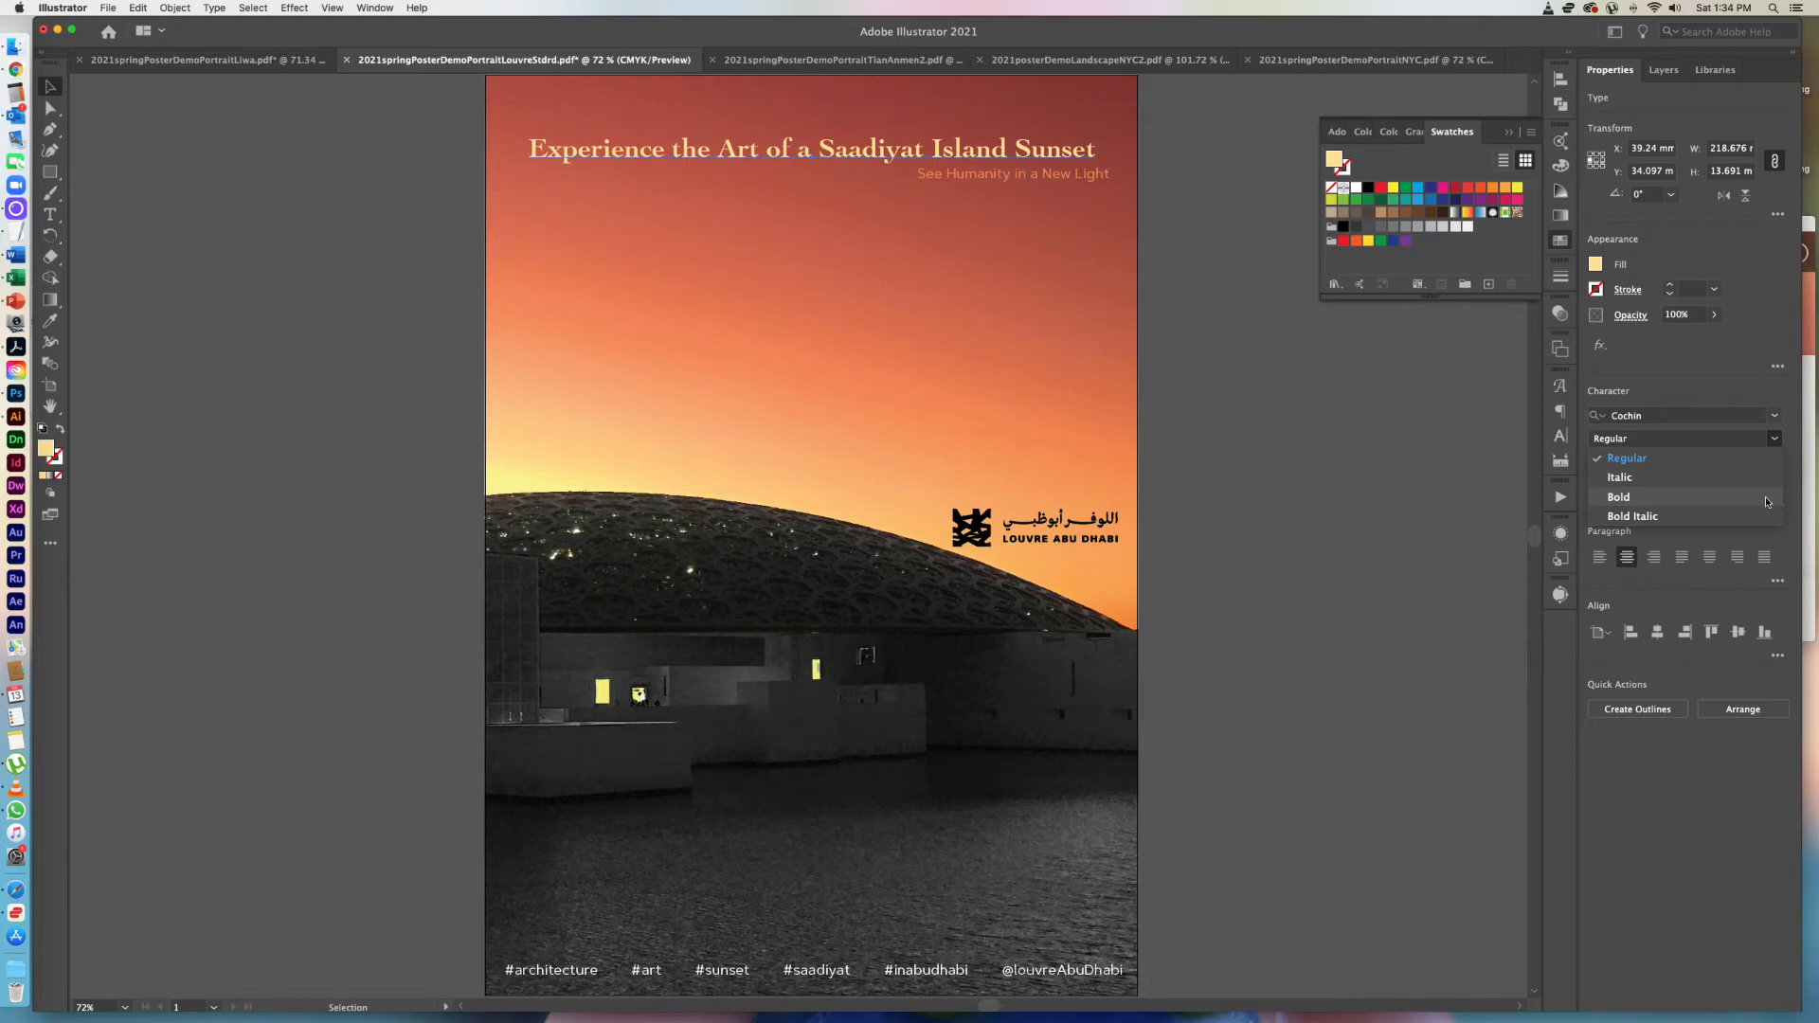
left_click(1764, 500)
left_click(1669, 462)
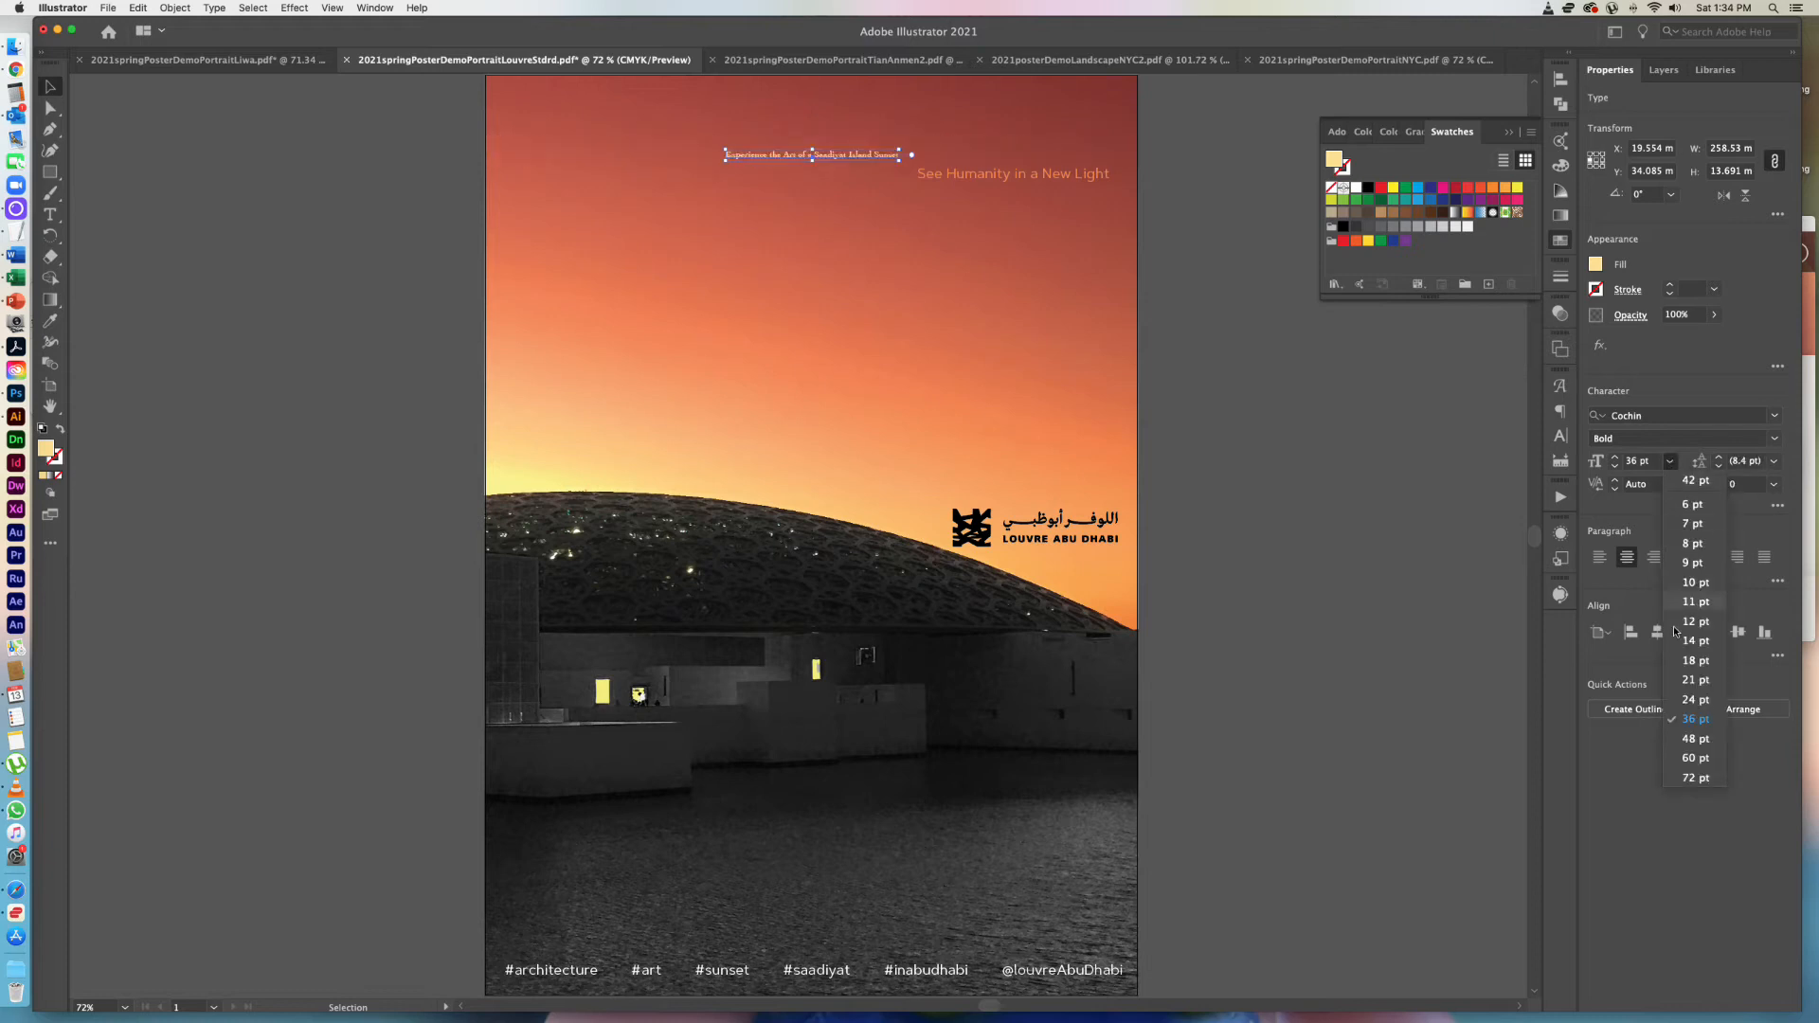
left_click(1690, 721)
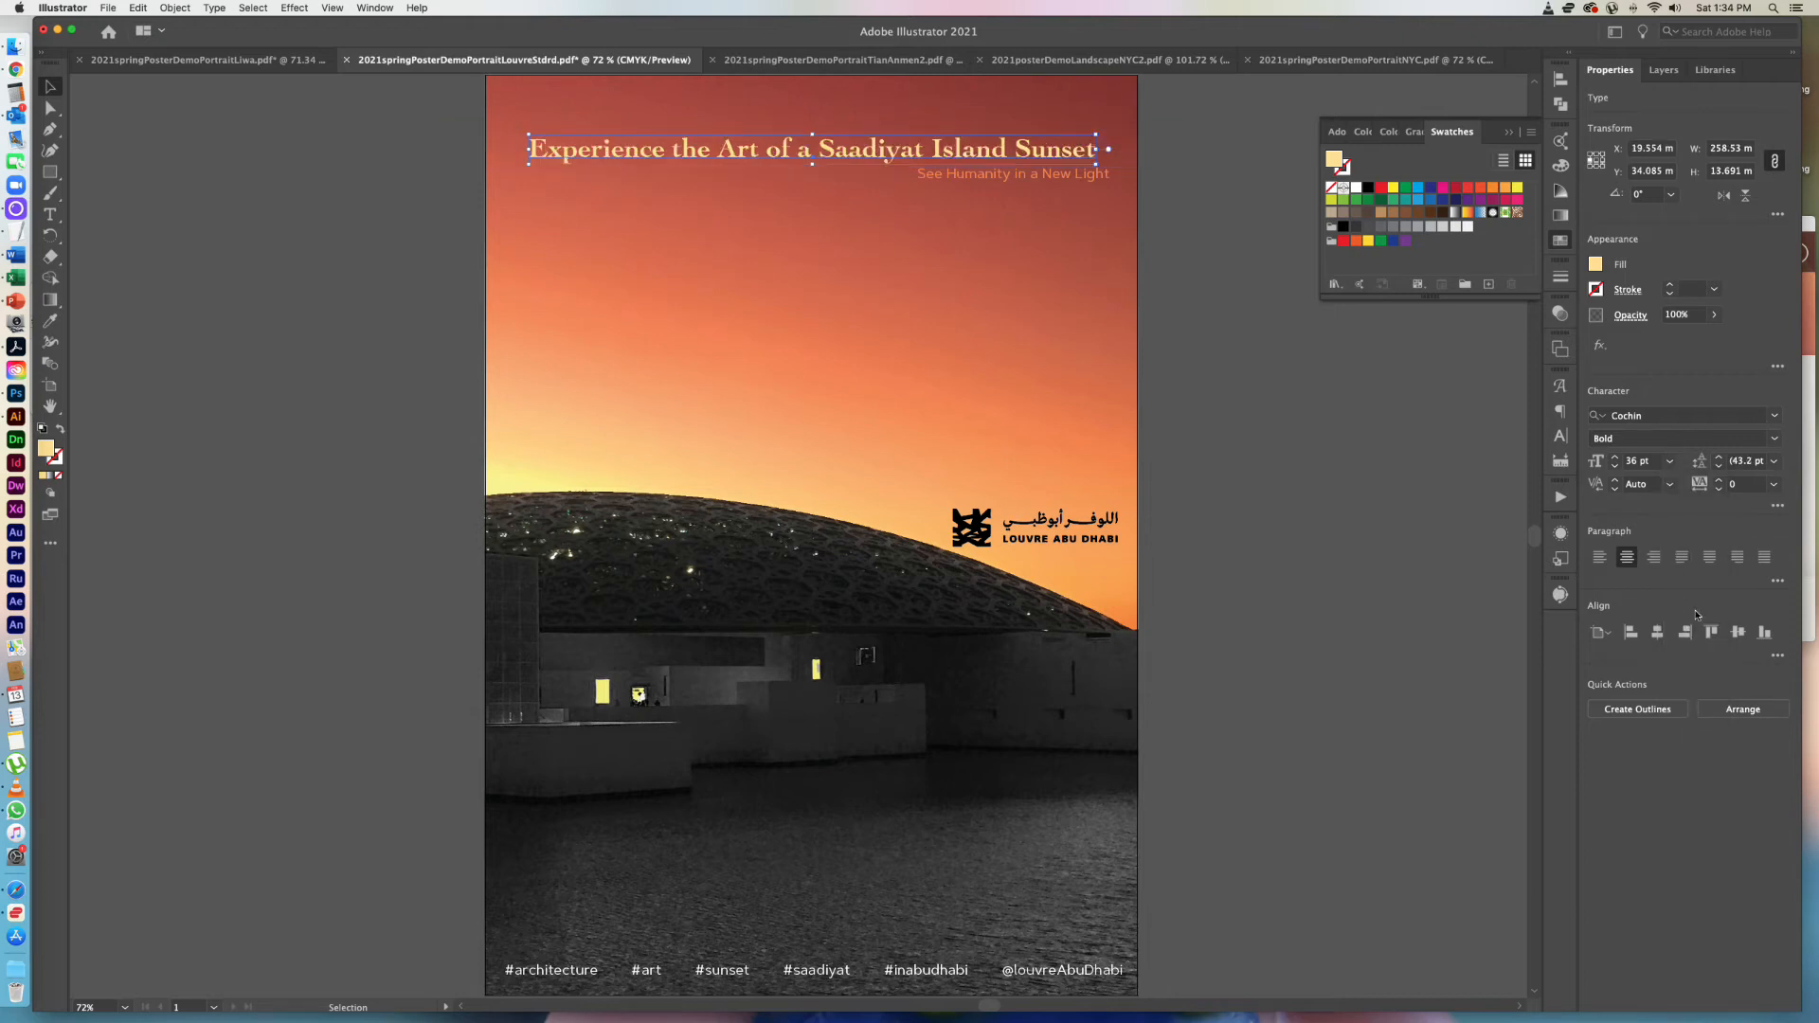
Set the Cochin Bold headline's font size to 42 pt.
double_click(1632, 463)
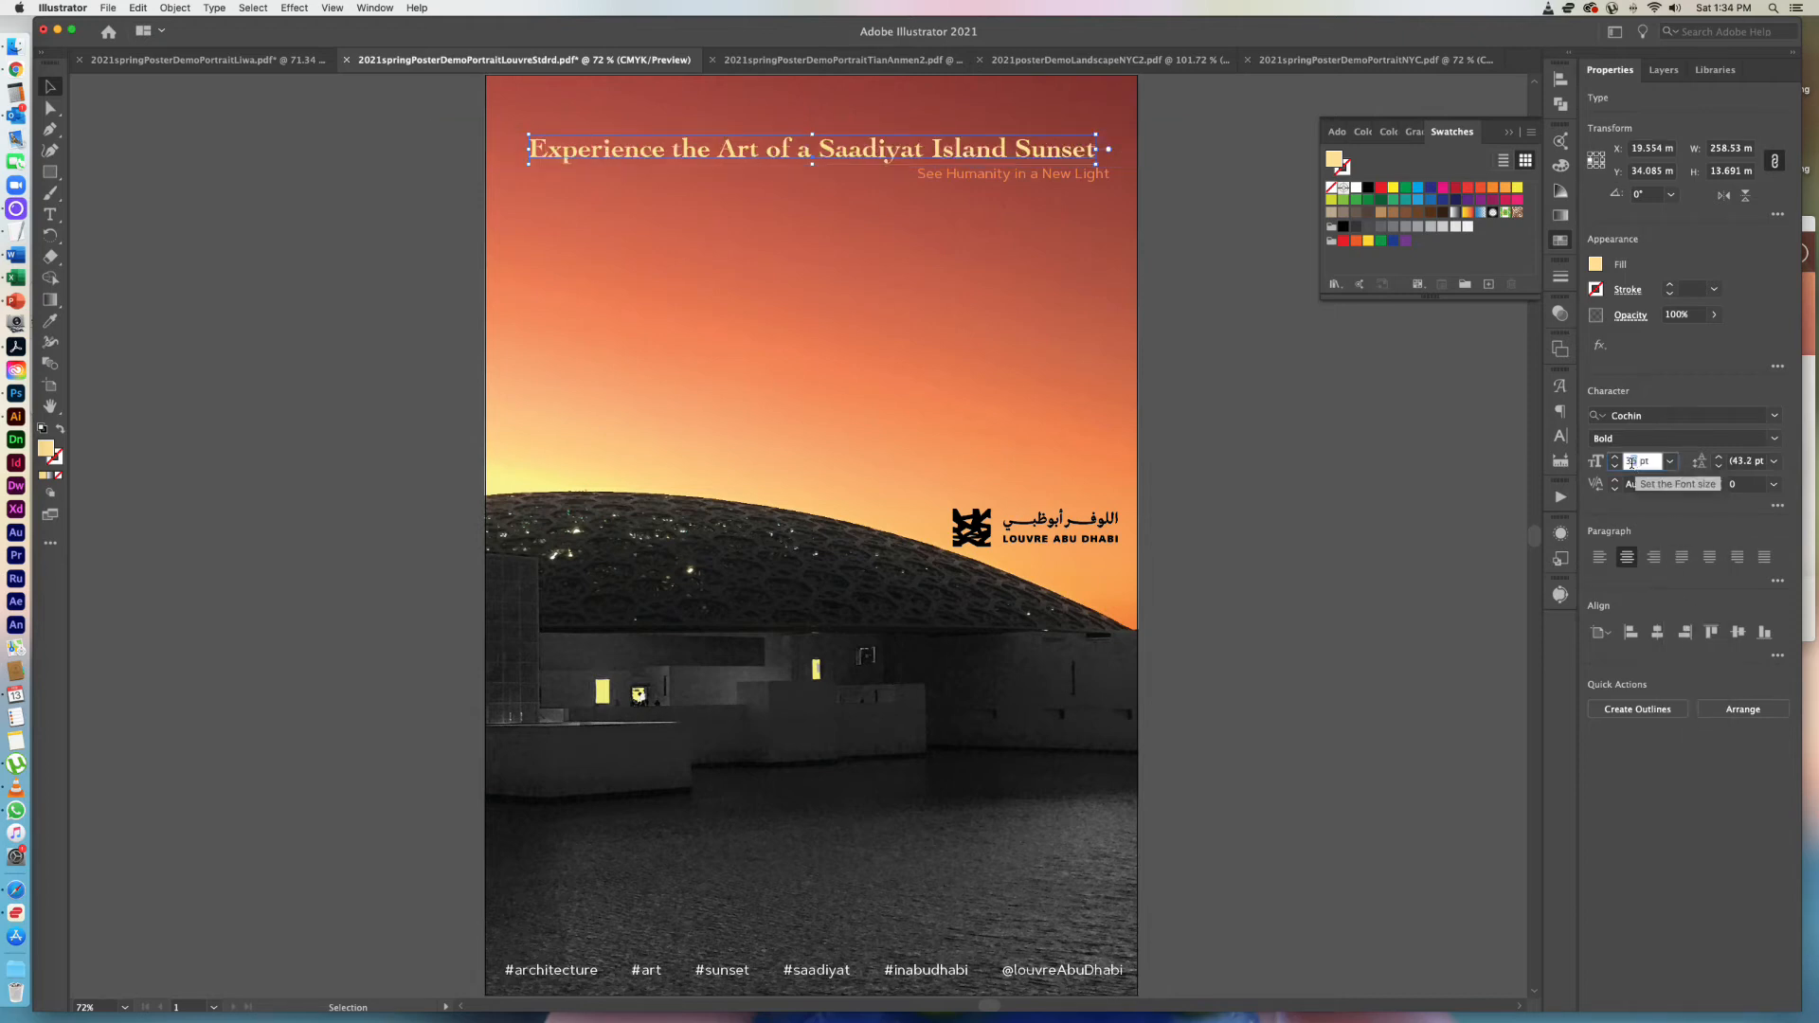
type("42")
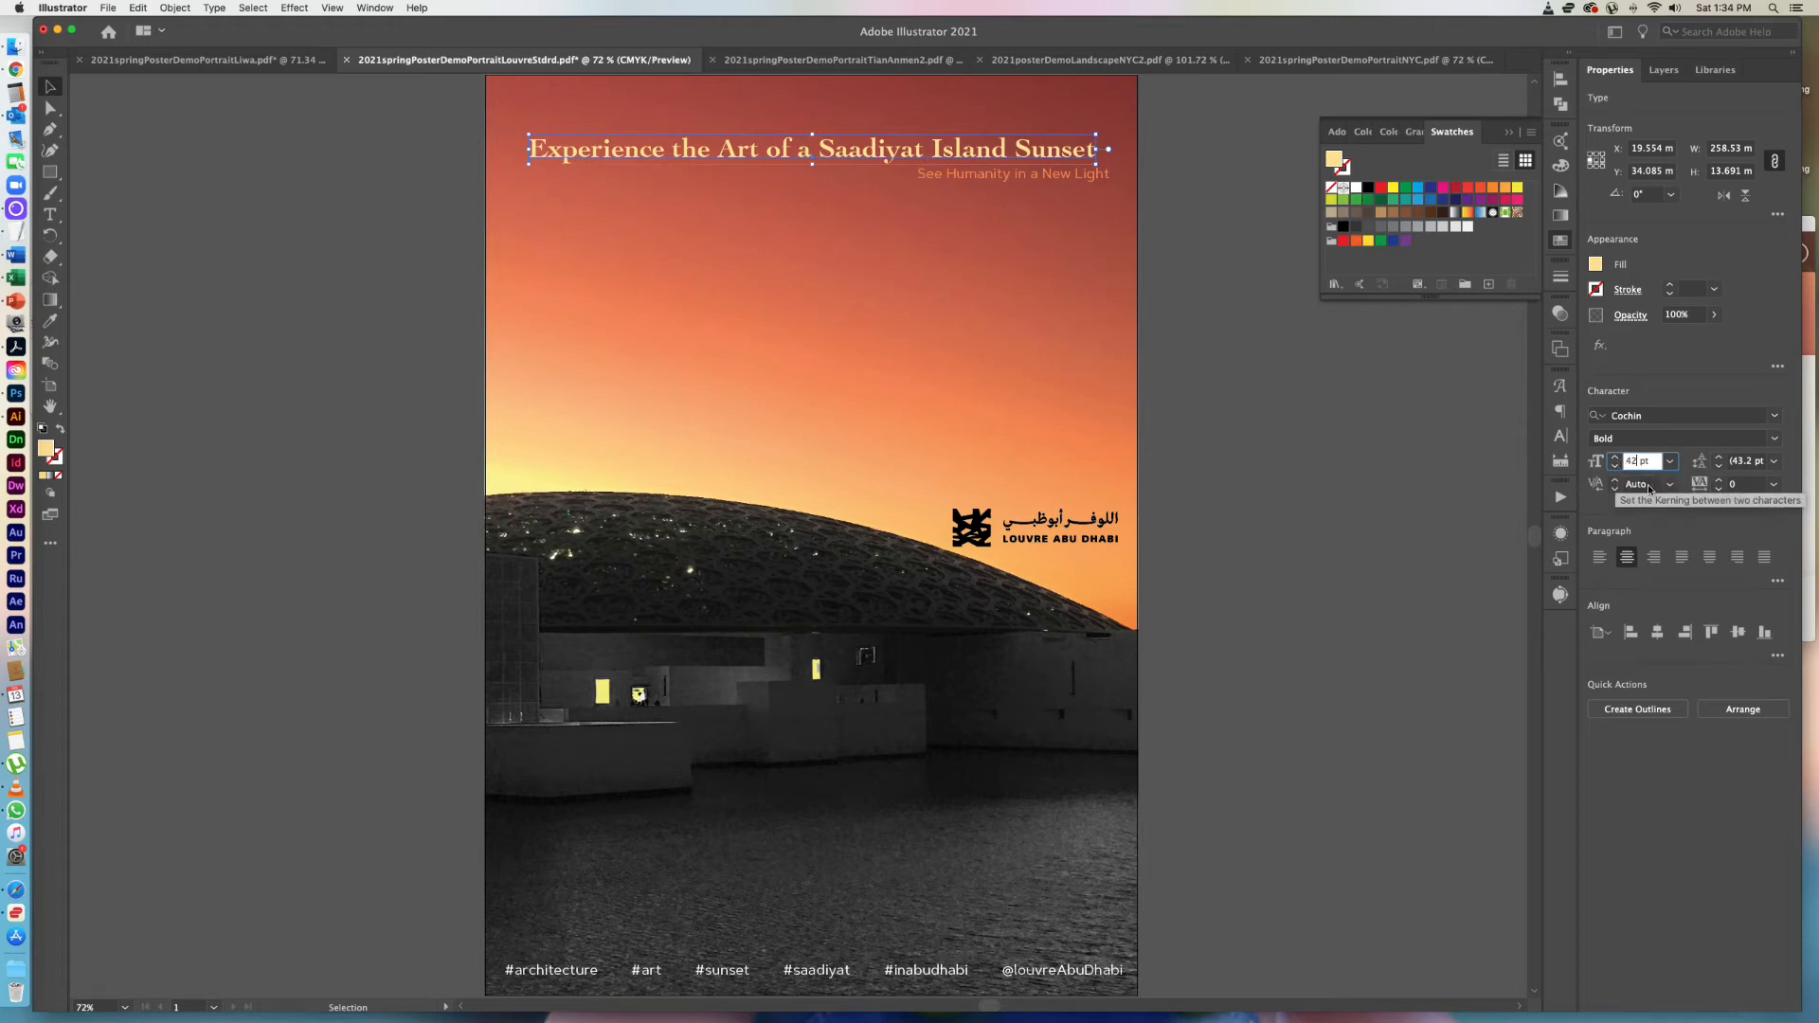
left_click(1650, 485)
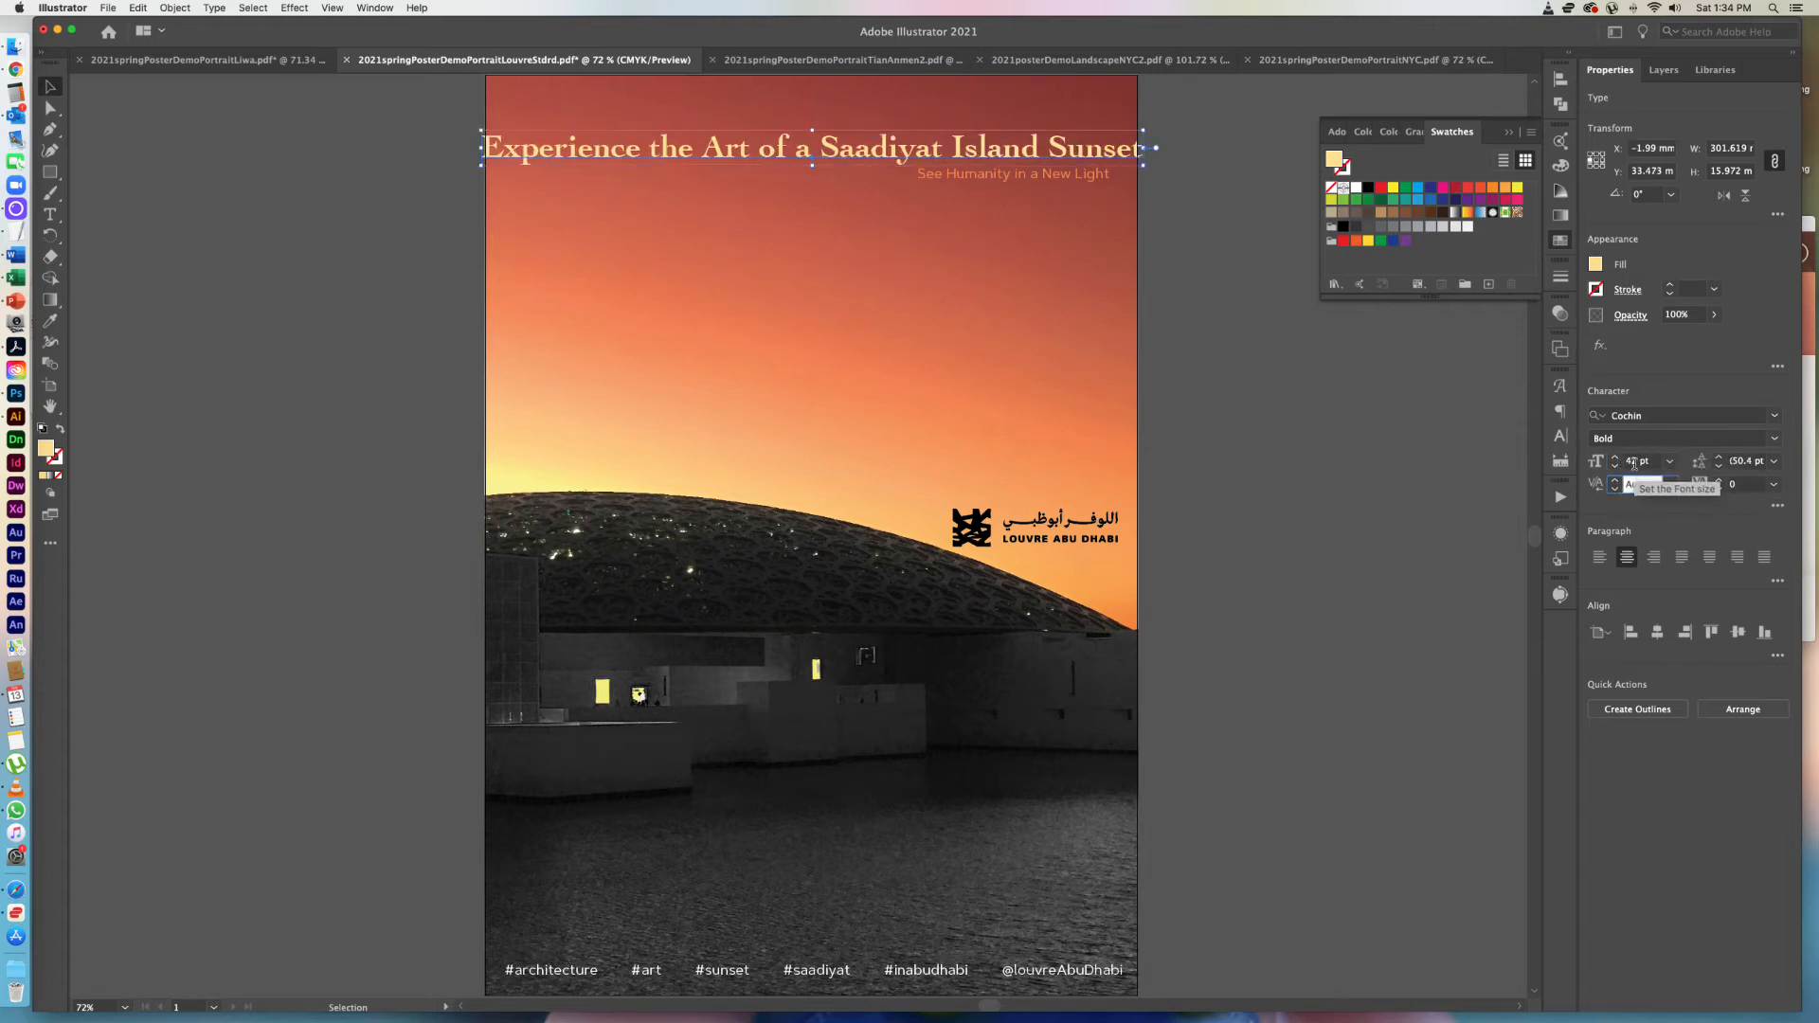
Reduce the Cochin Bold headline's font size to 40 pt and deselect it.
left_click(1634, 462)
double_click(1633, 461)
type("440")
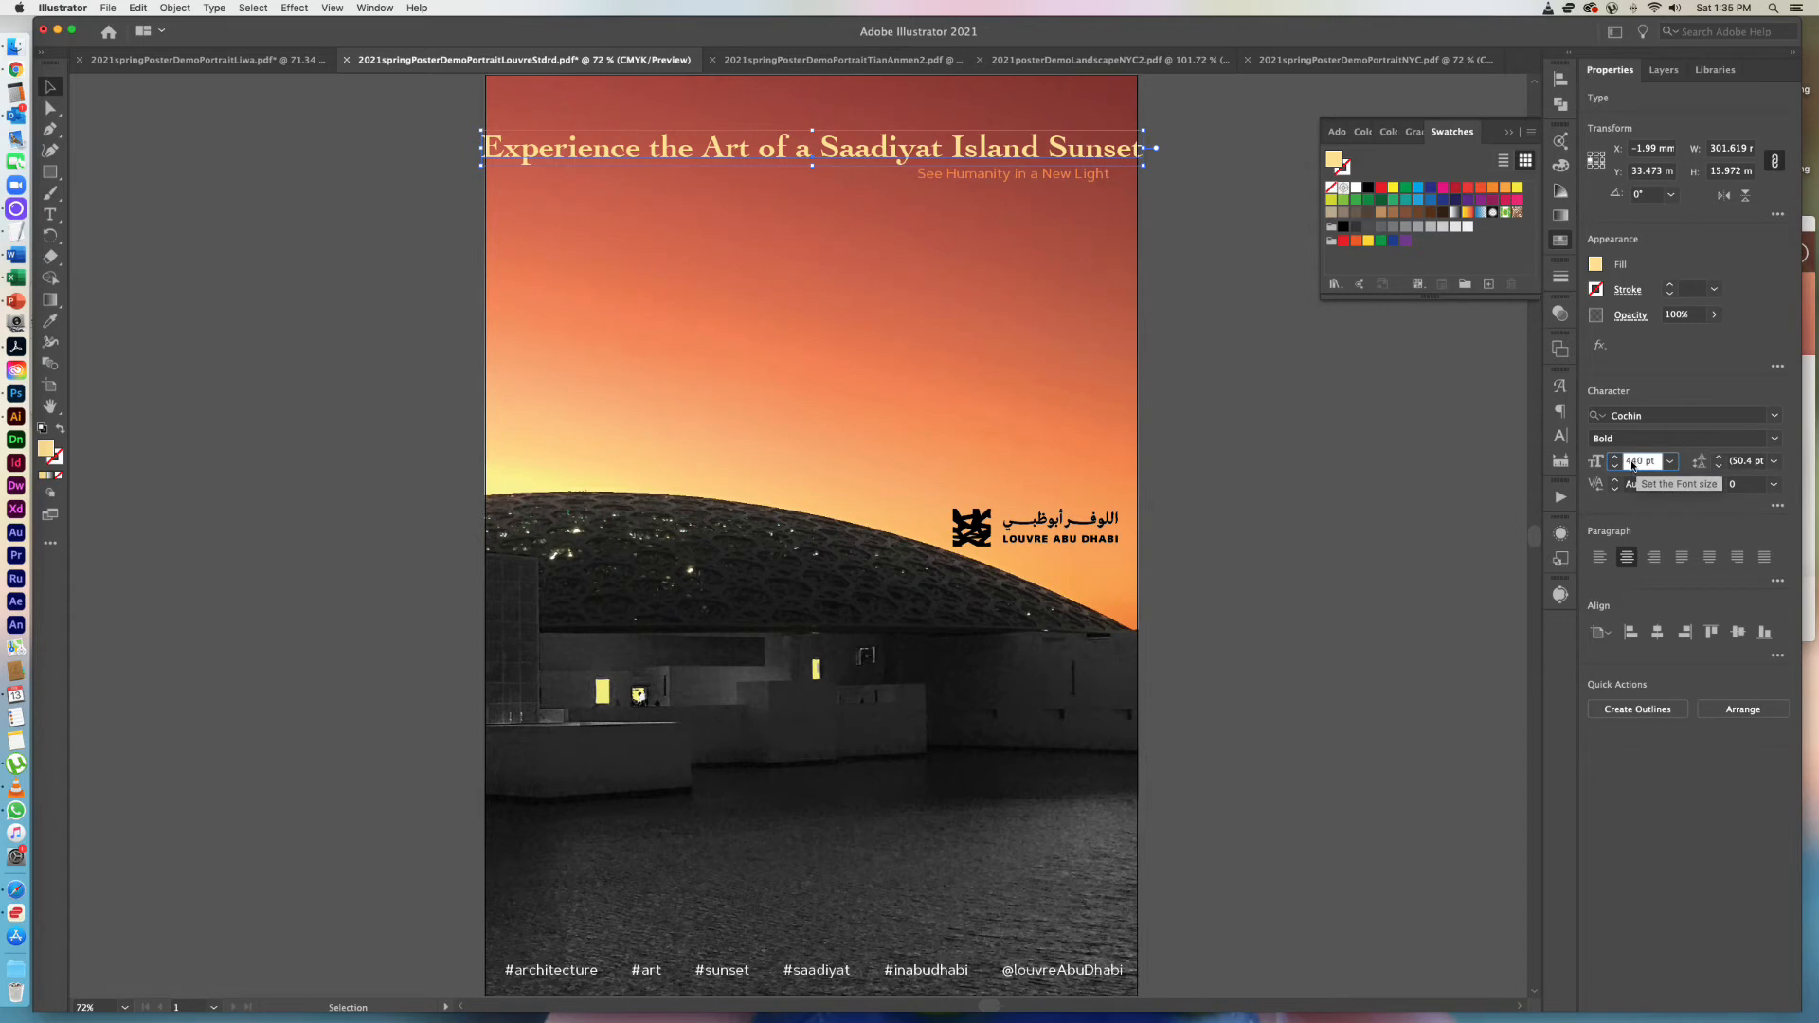
key("BackSpace")
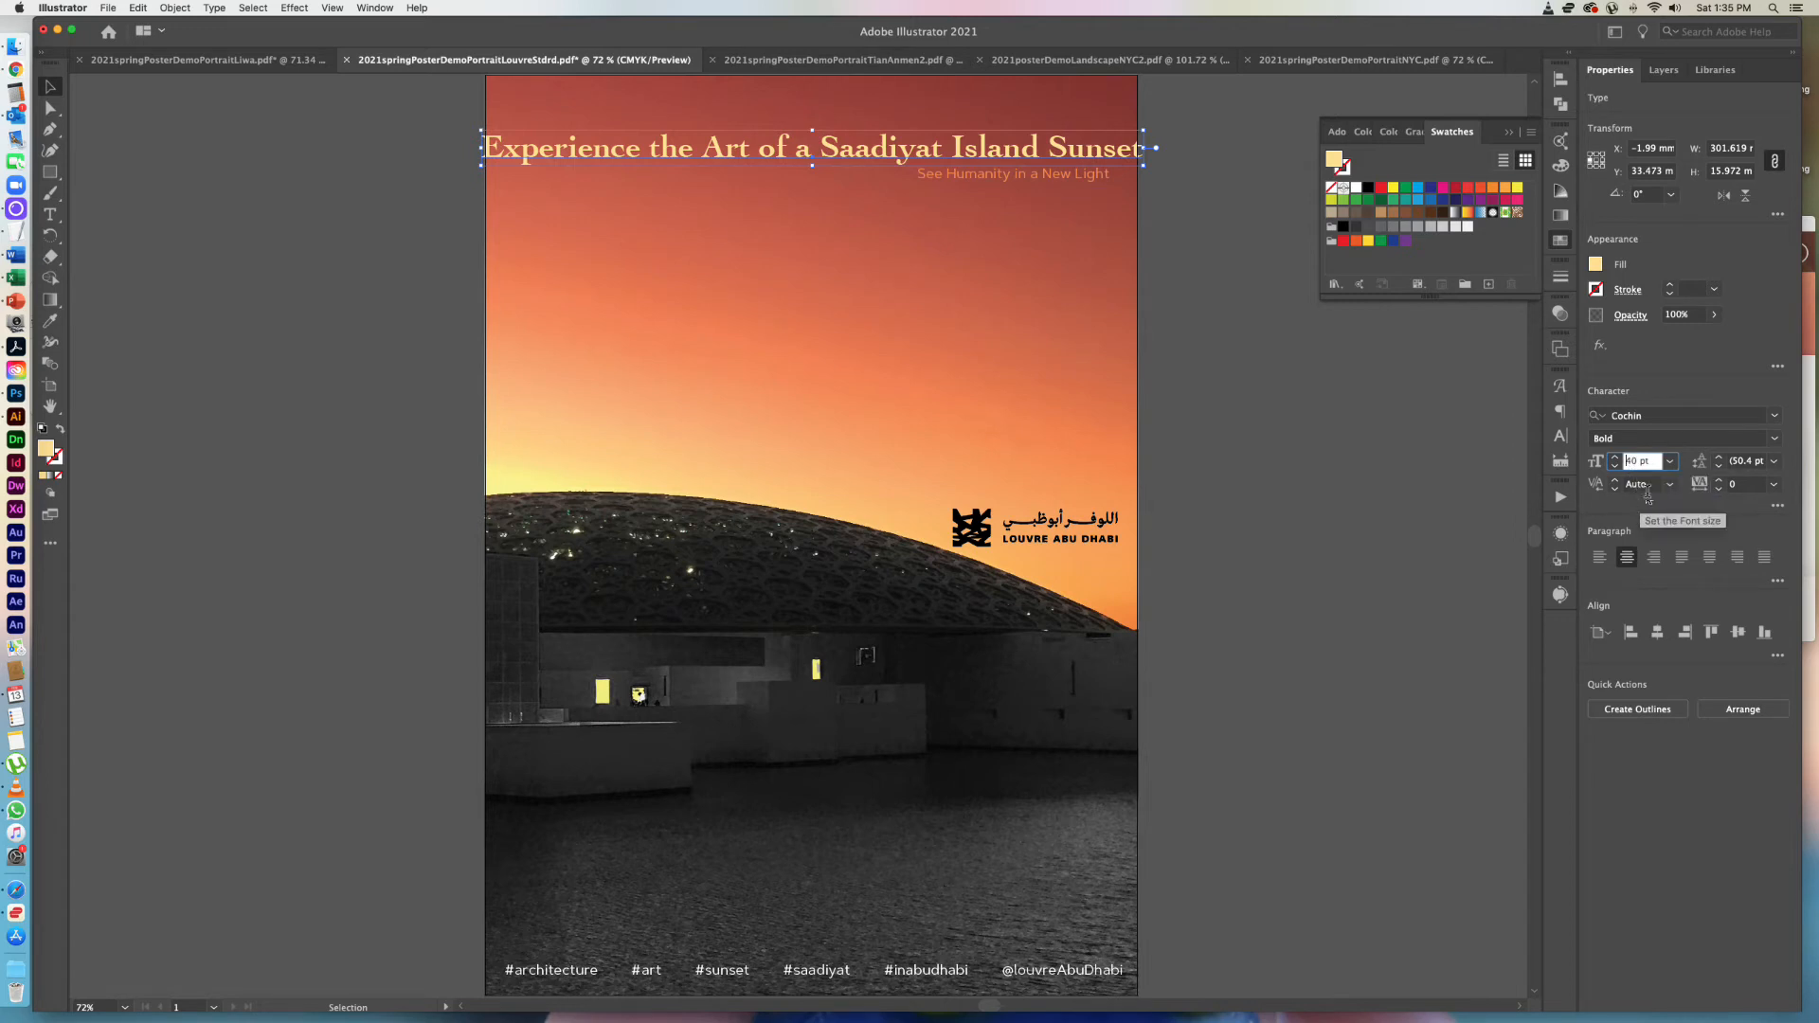
key("Tab")
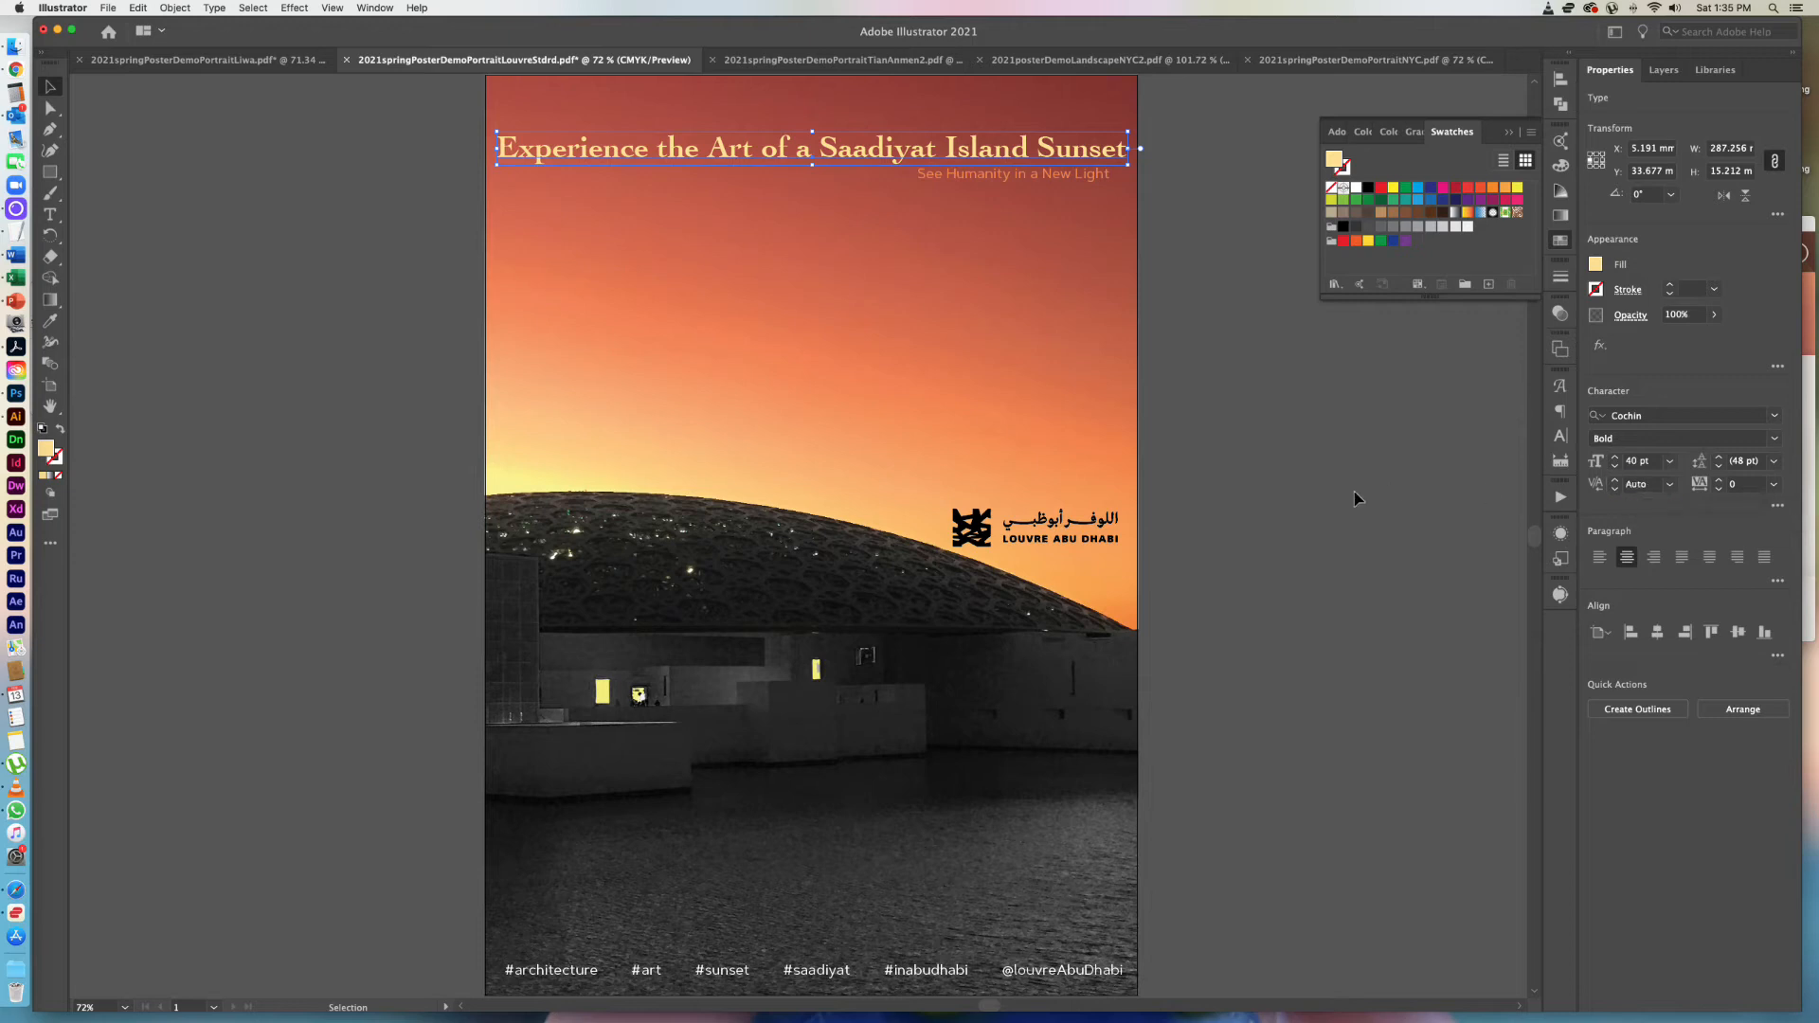
left_click(1355, 494)
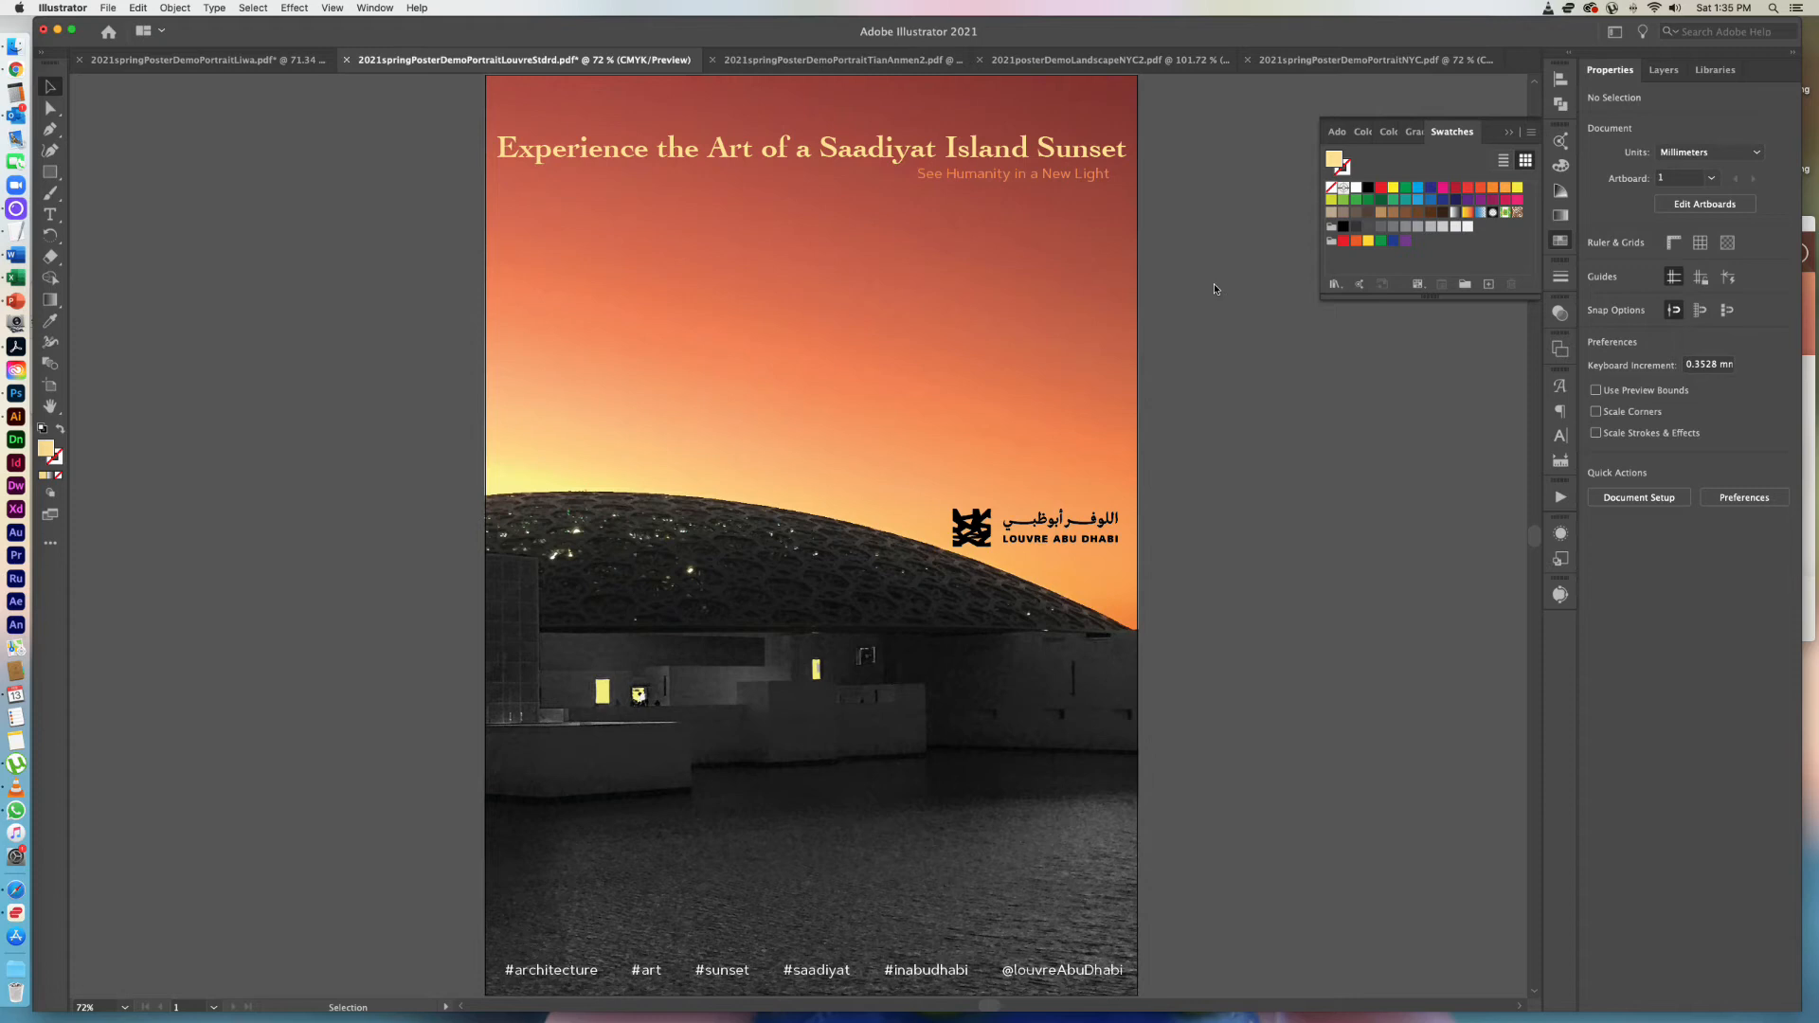
Search the fonts for Futurino, remove the serif filter, and set the headline in Futurino Regular.
left_click(1086, 160)
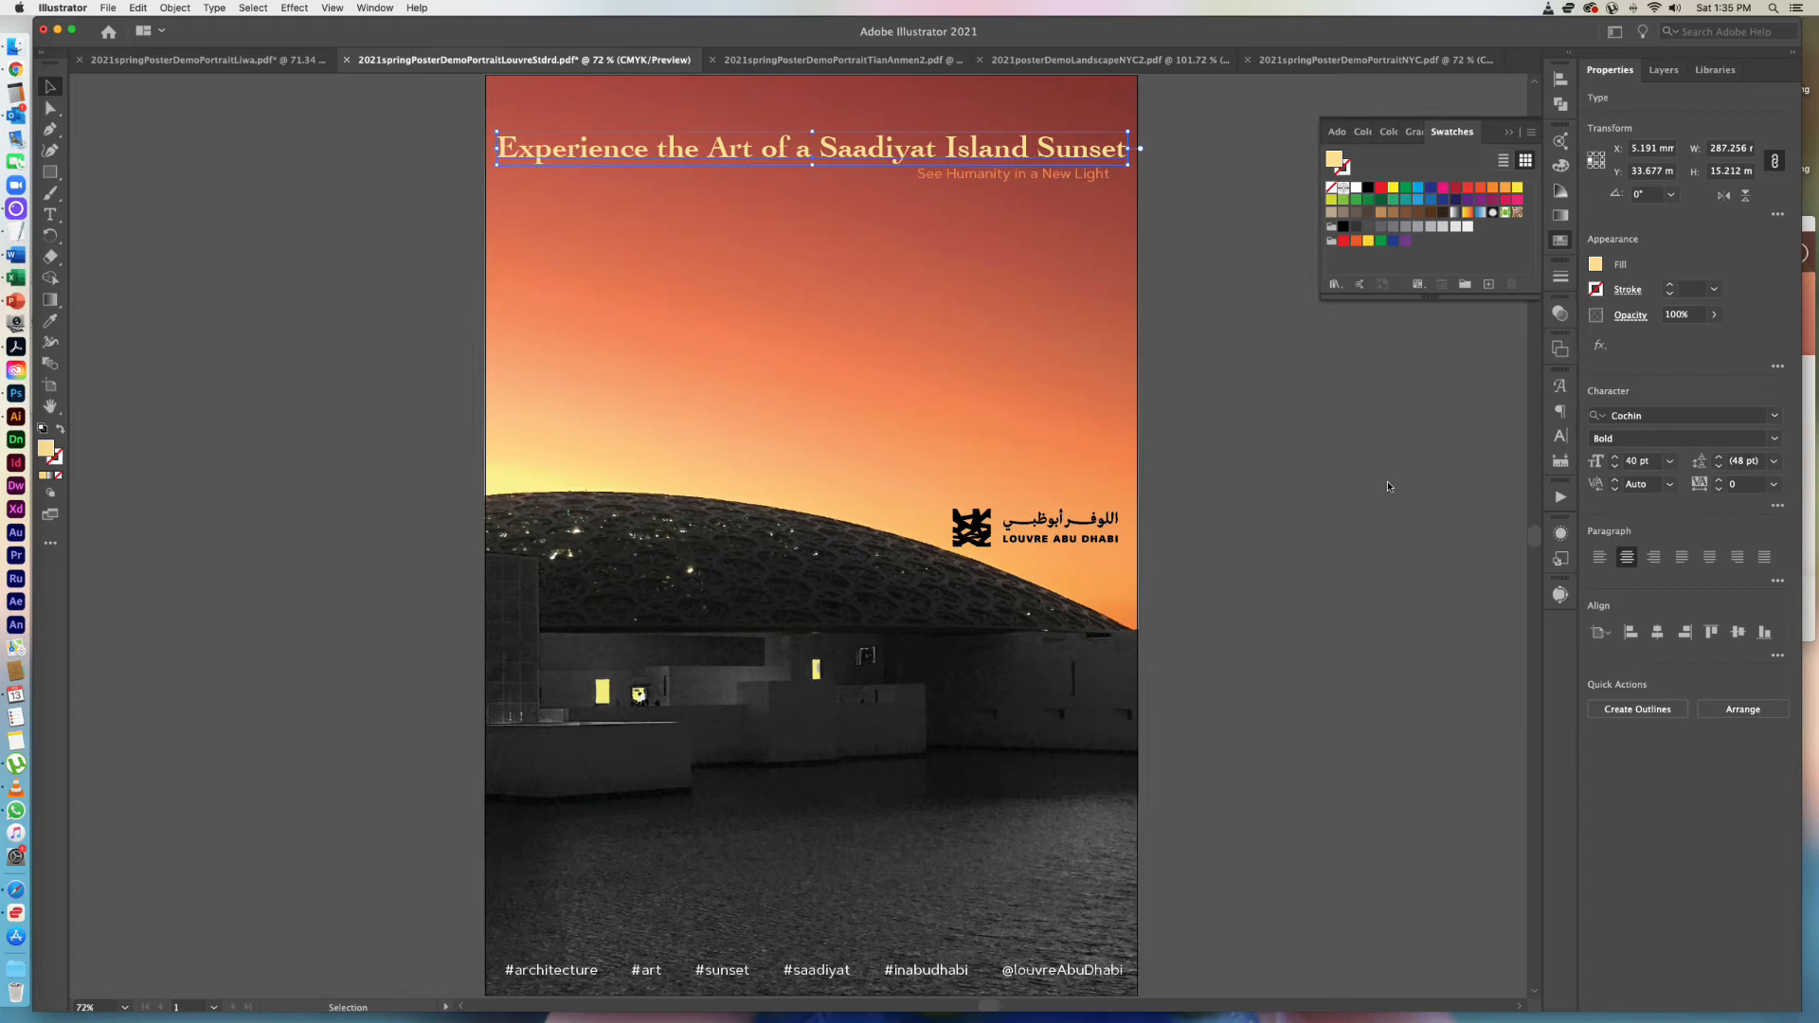
left_click(1657, 418)
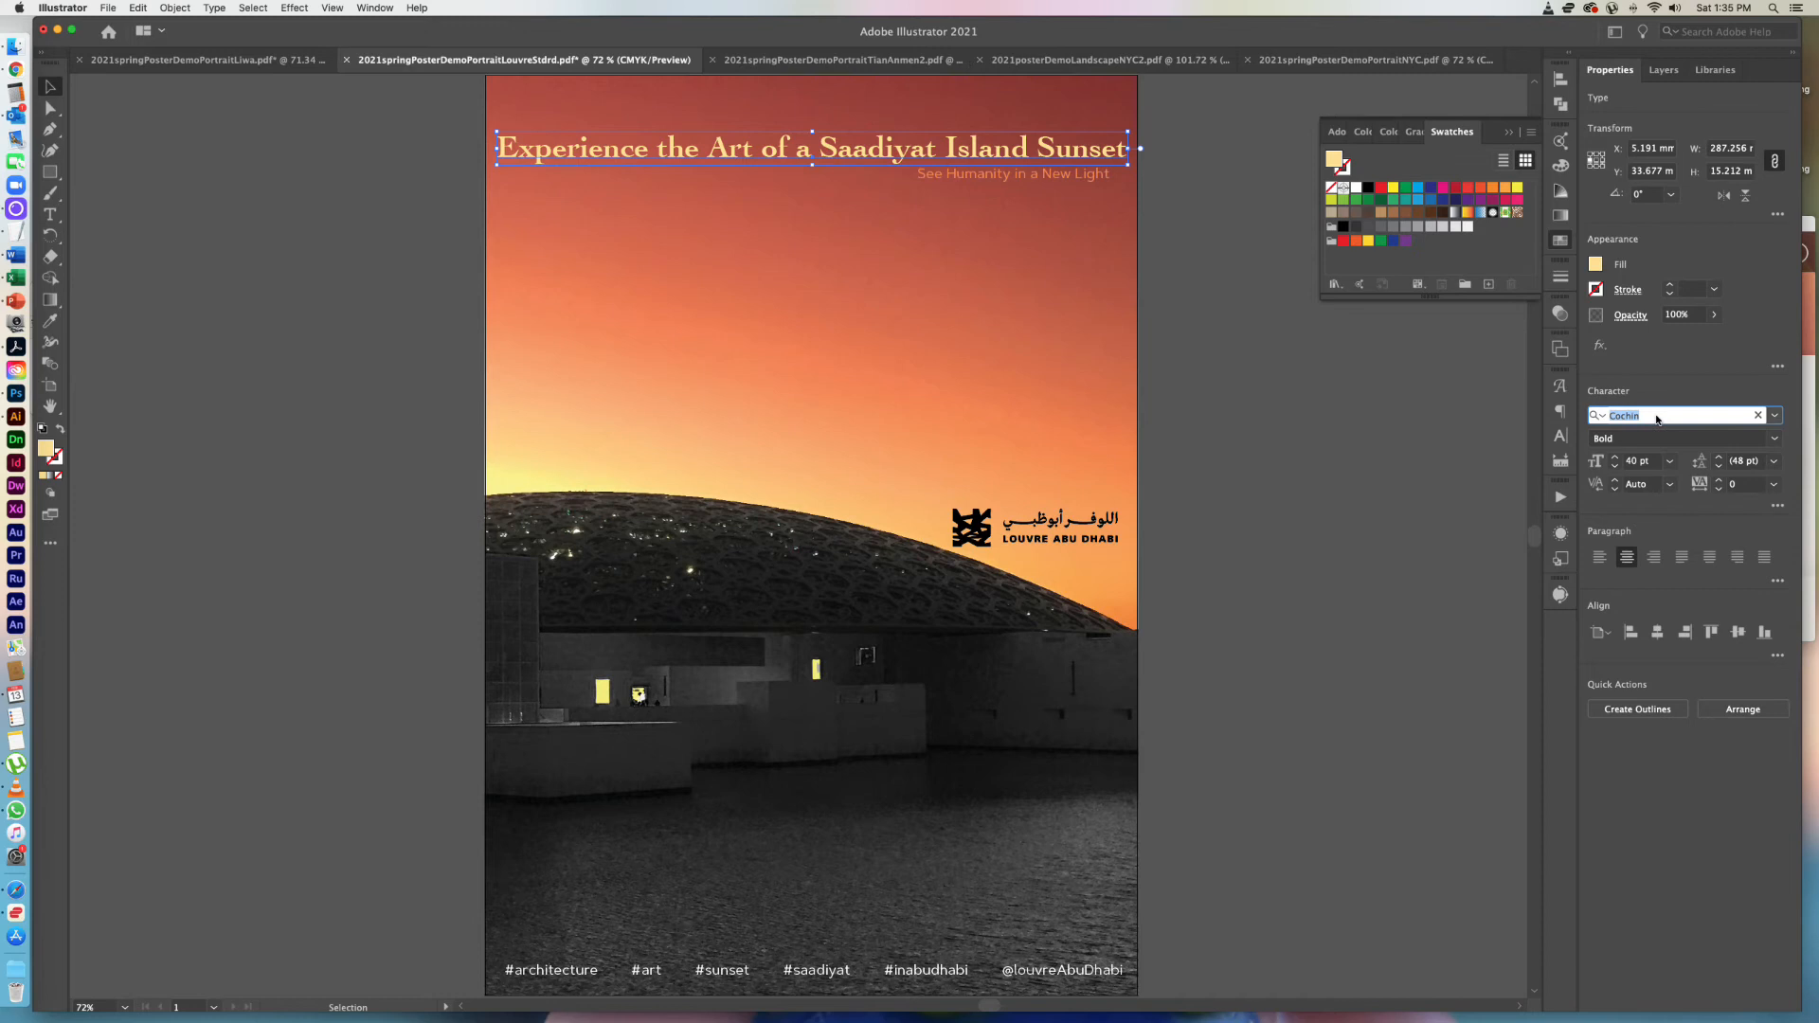
type("futurino")
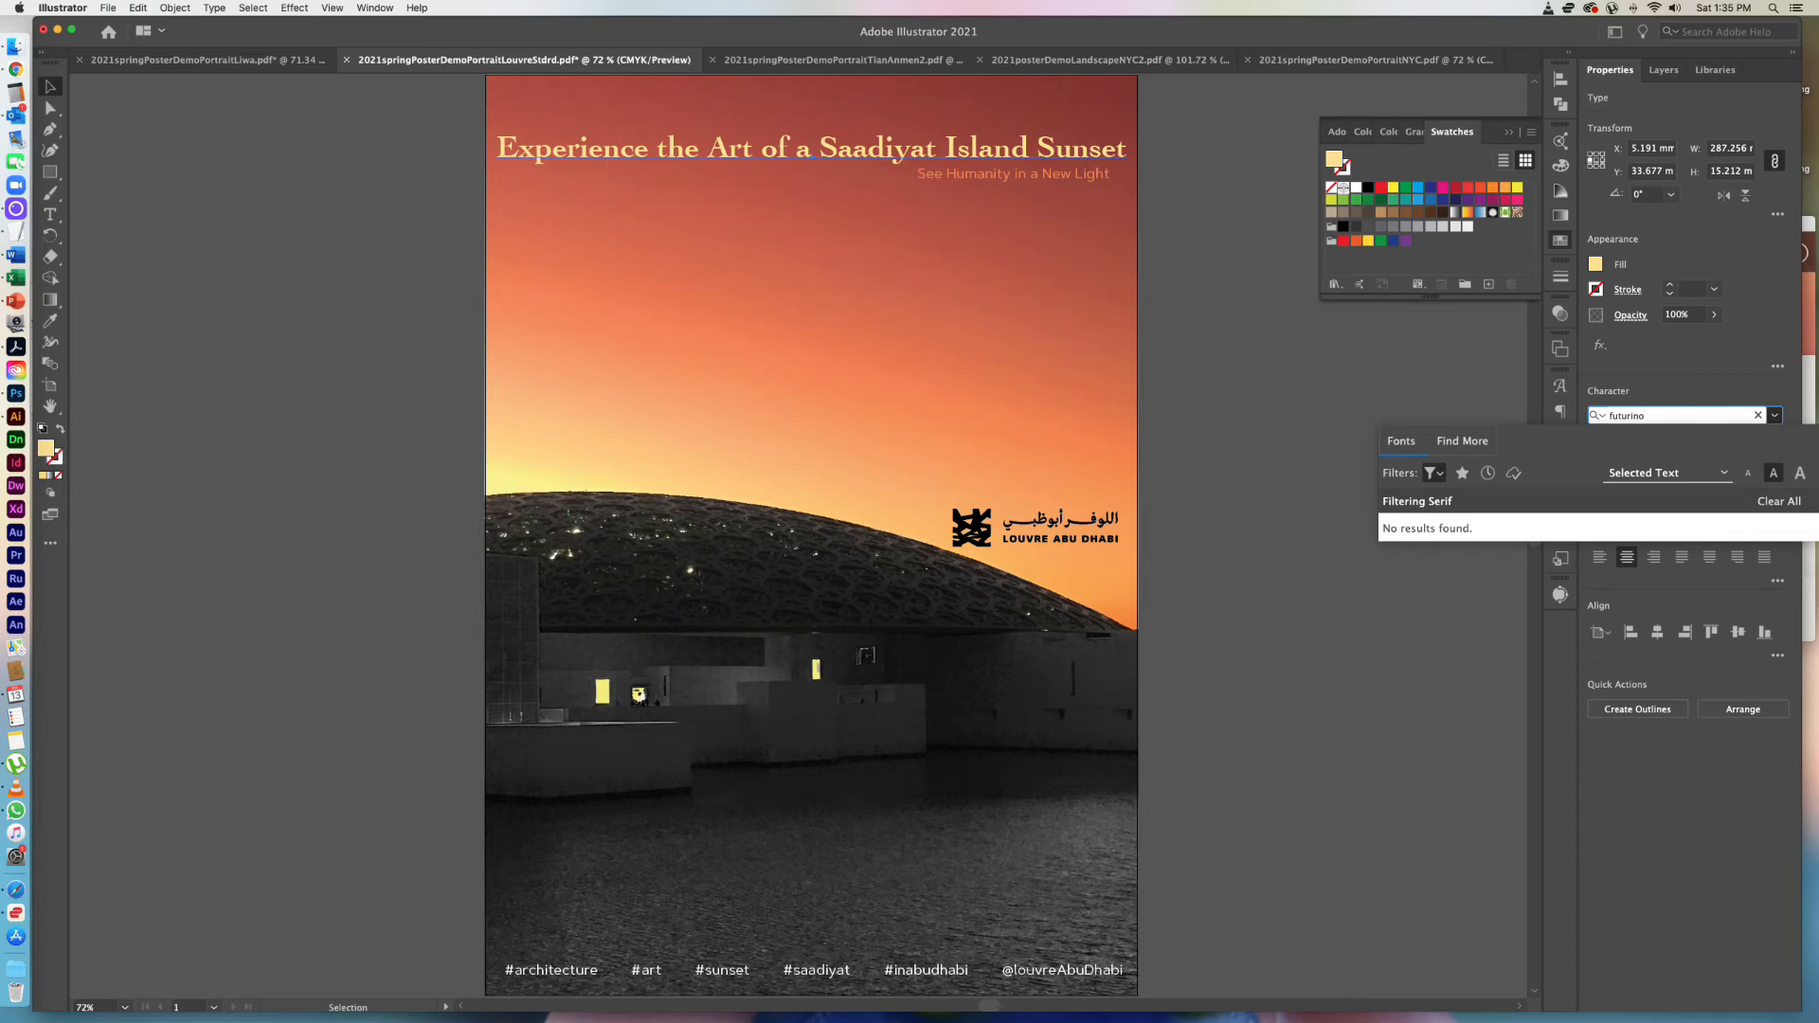
left_click(1432, 473)
left_click(1468, 504)
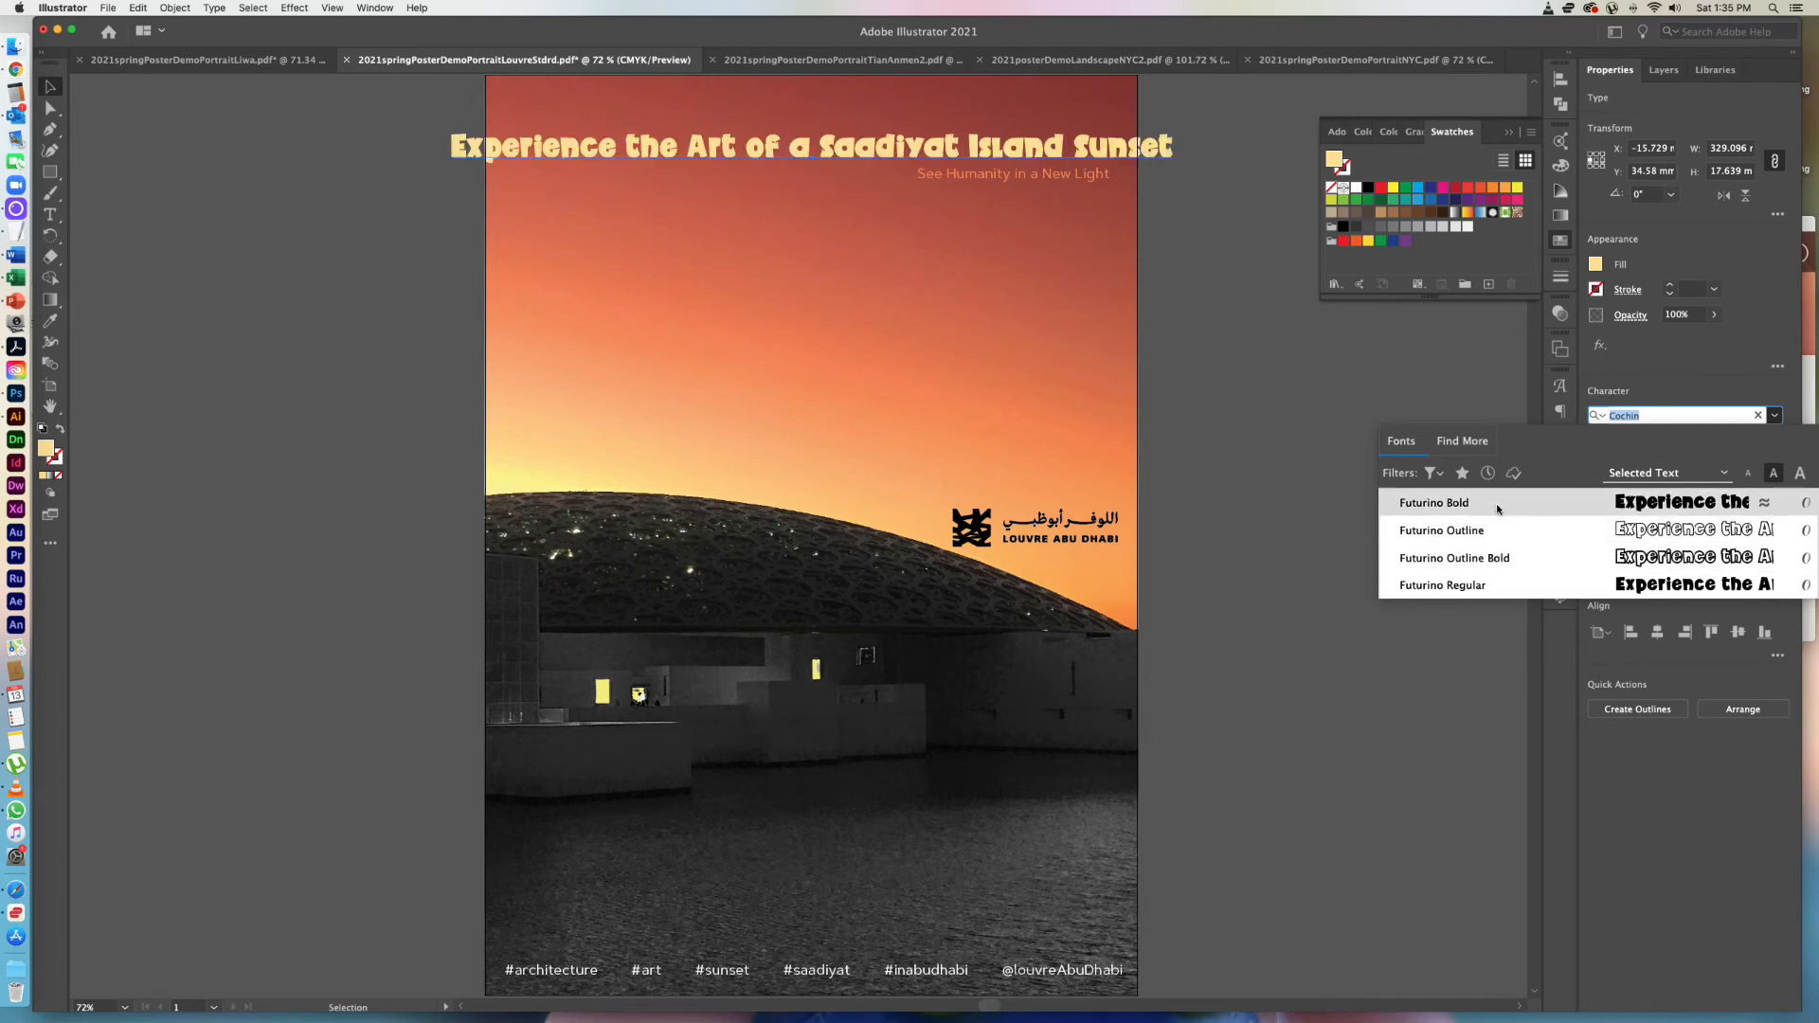
left_click(1496, 596)
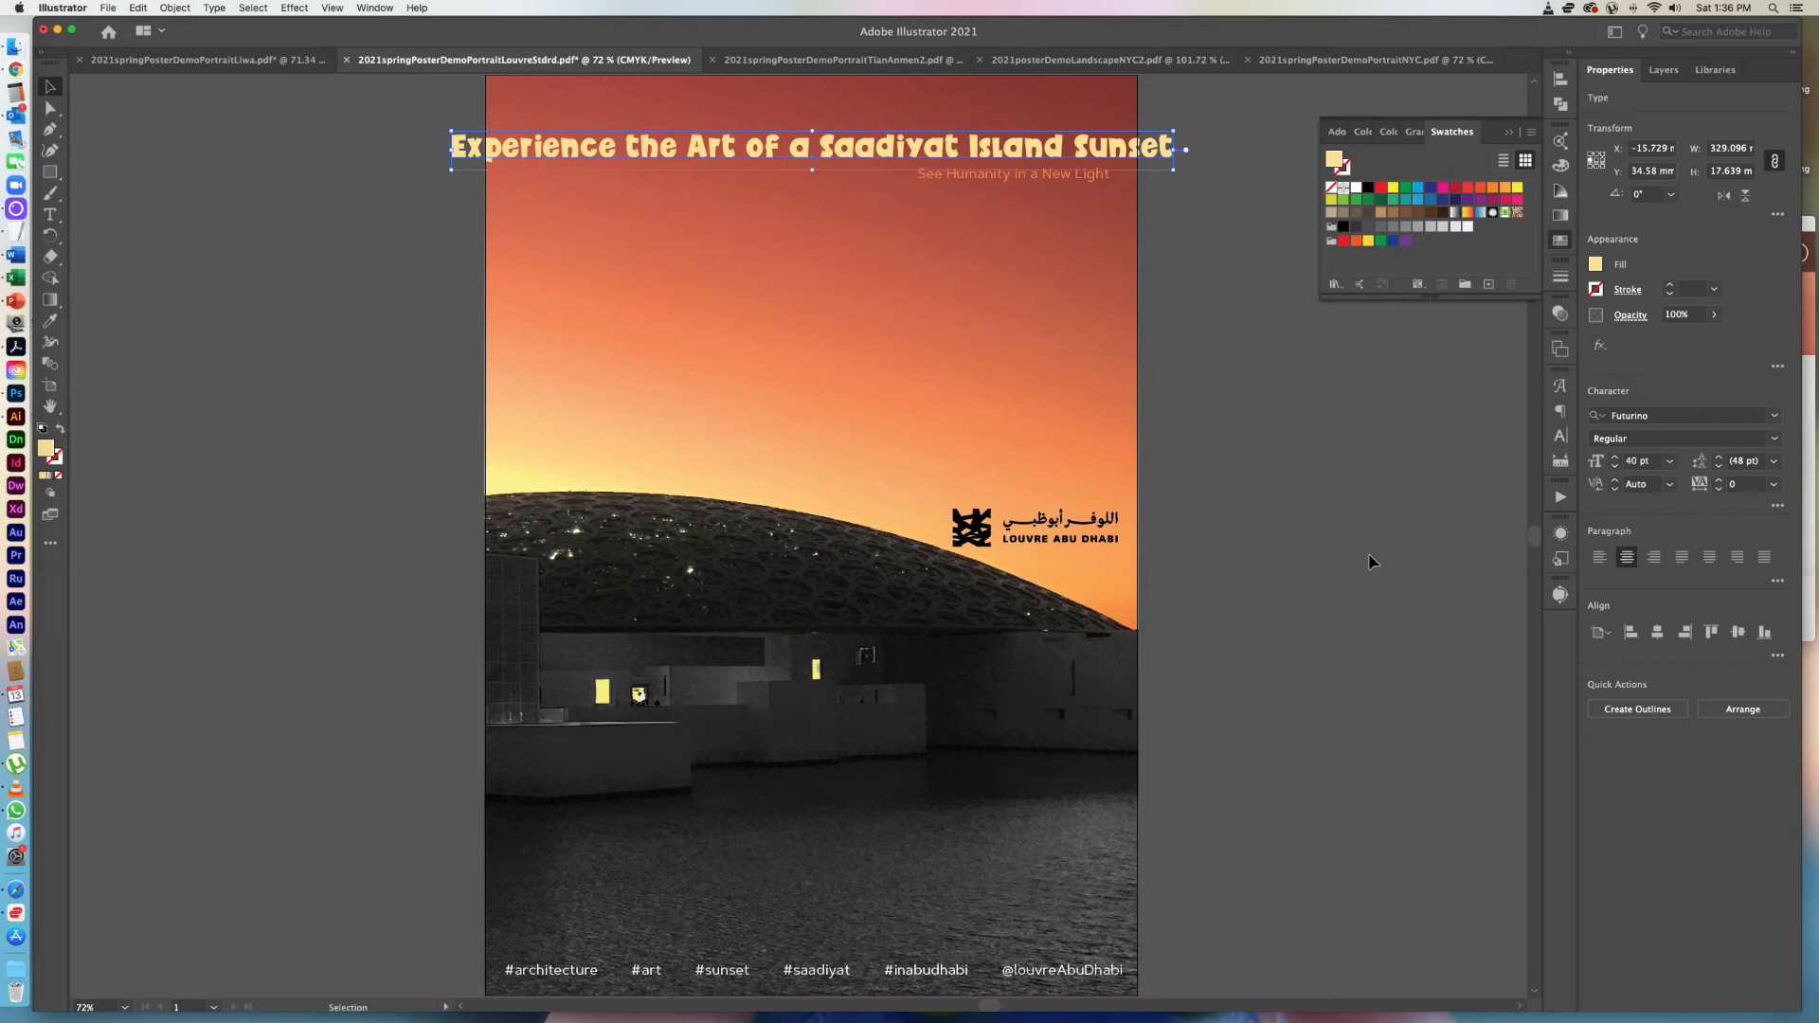
Try the Futurino headline at 36 pt and at 32 pt.
left_click(1672, 462)
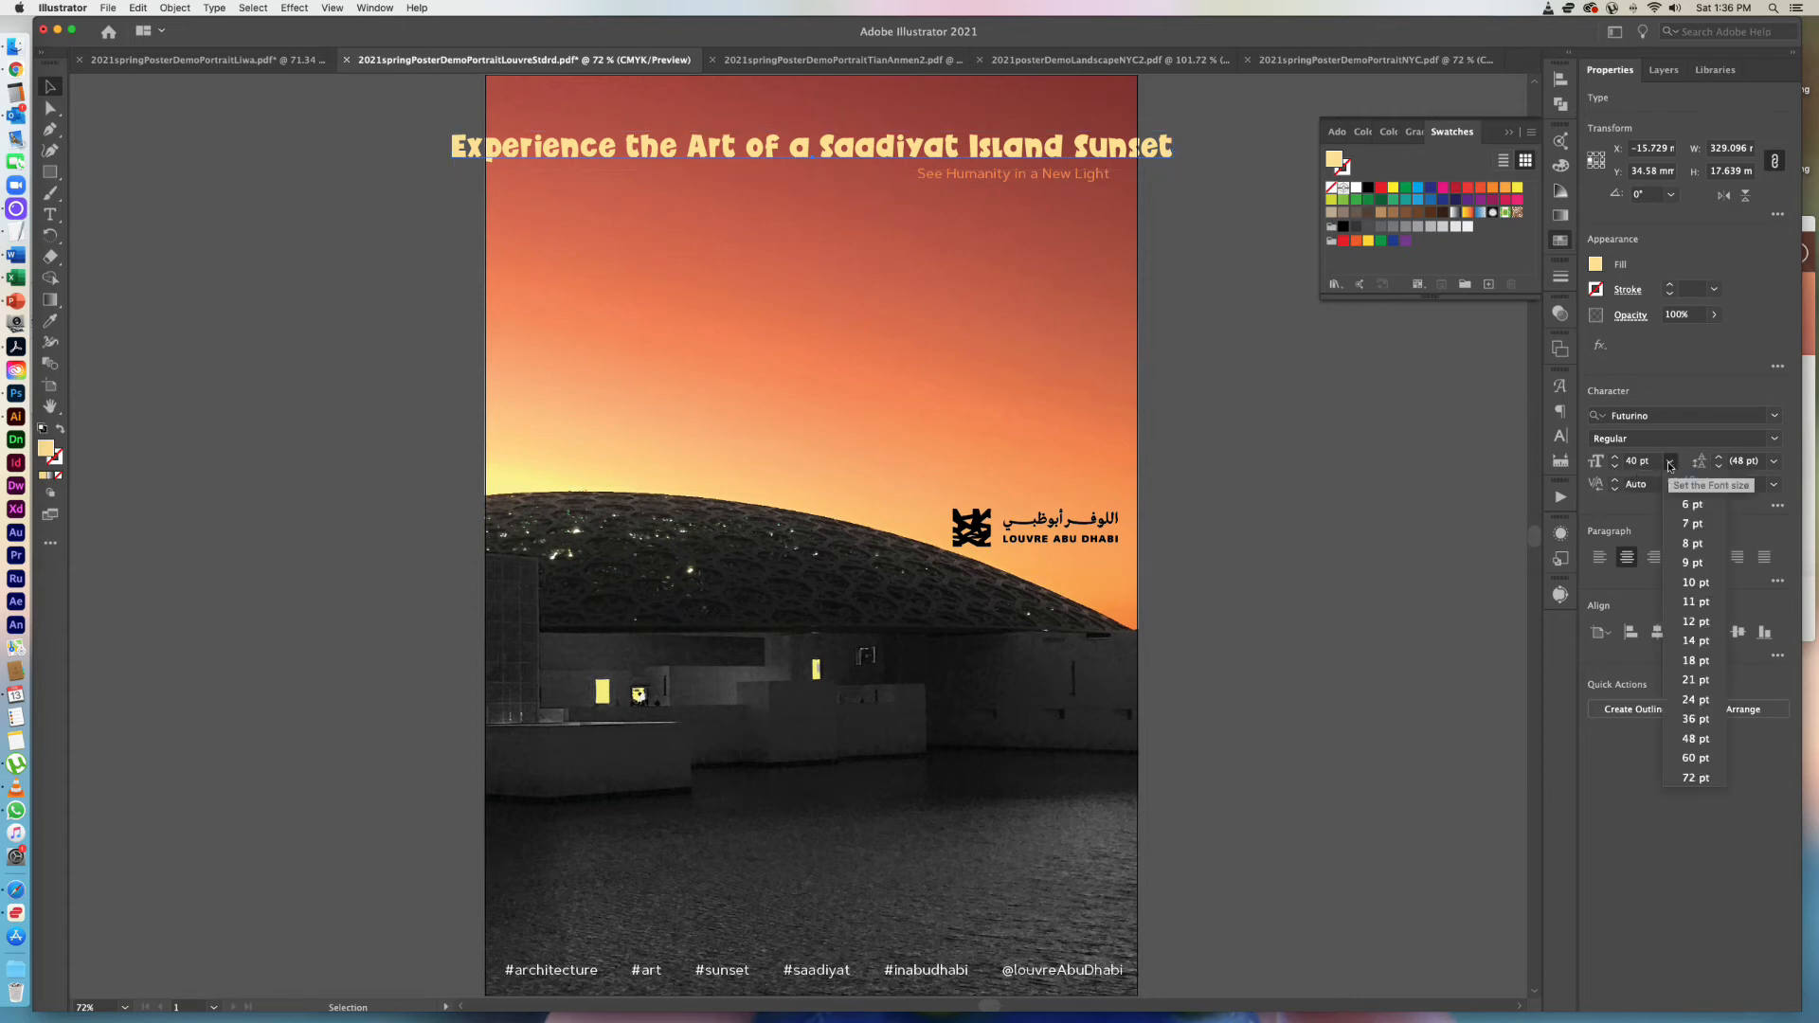
left_click(1696, 719)
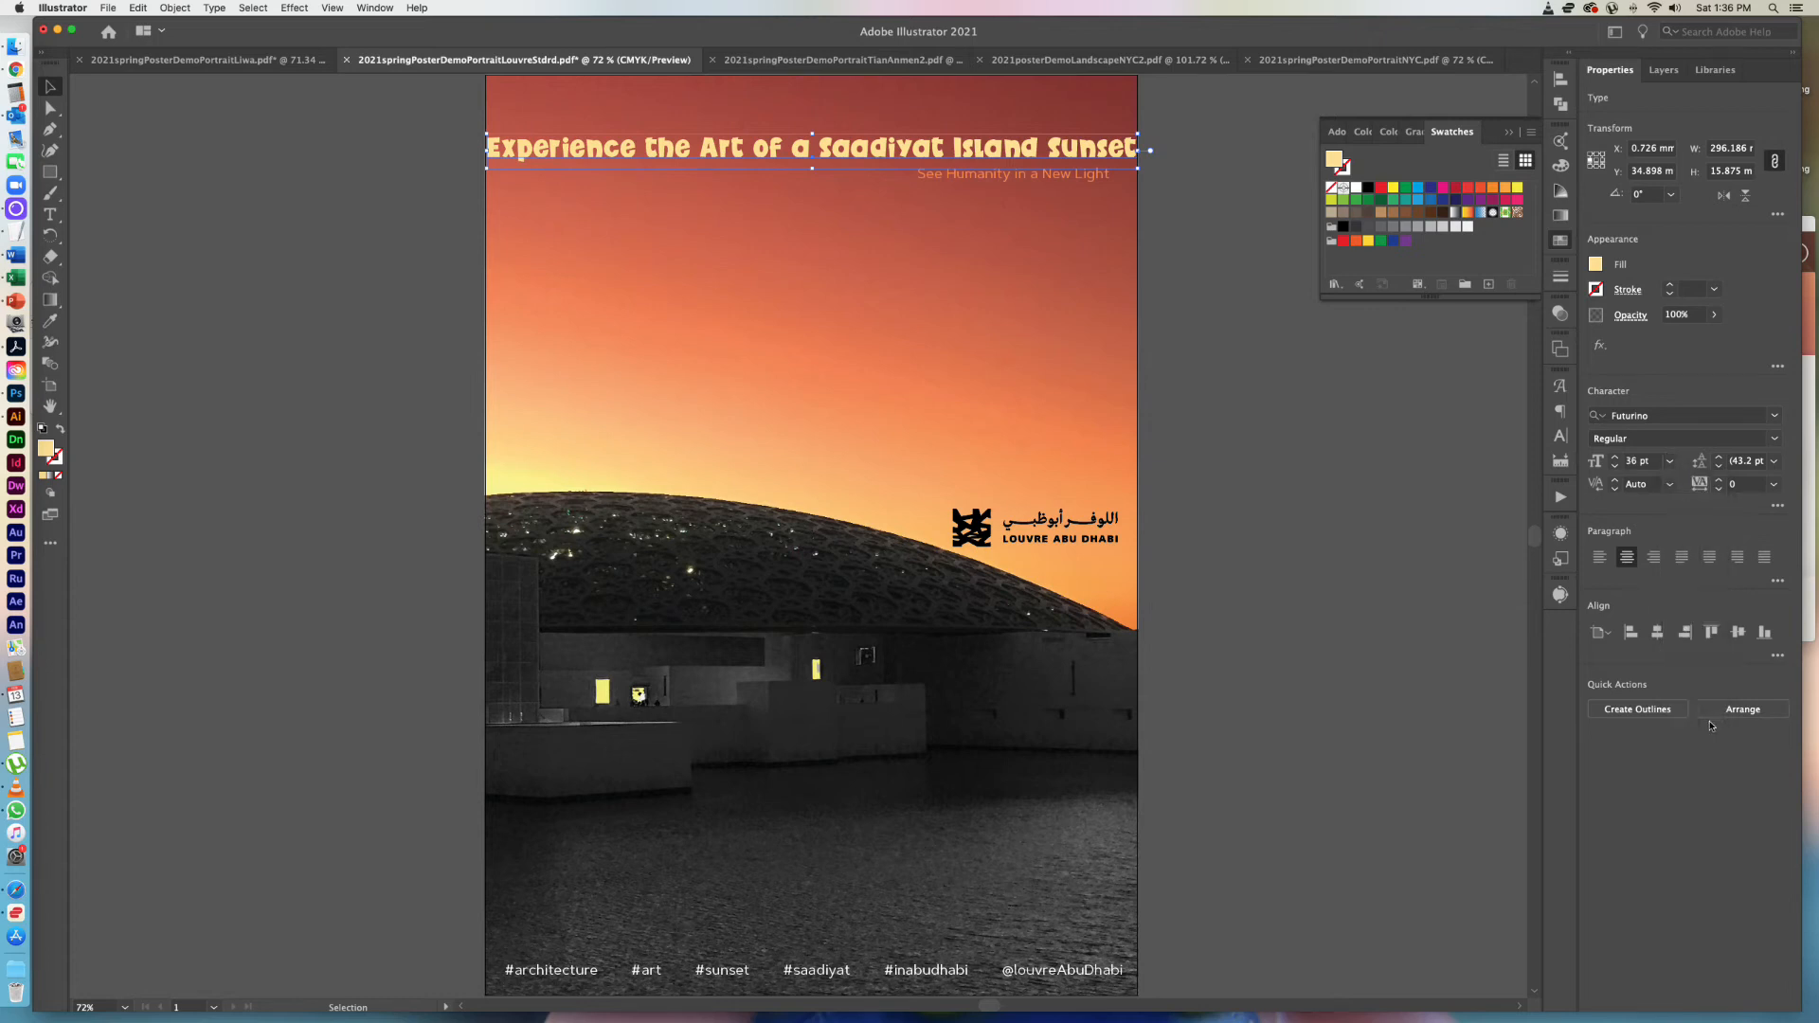
left_click(1631, 462)
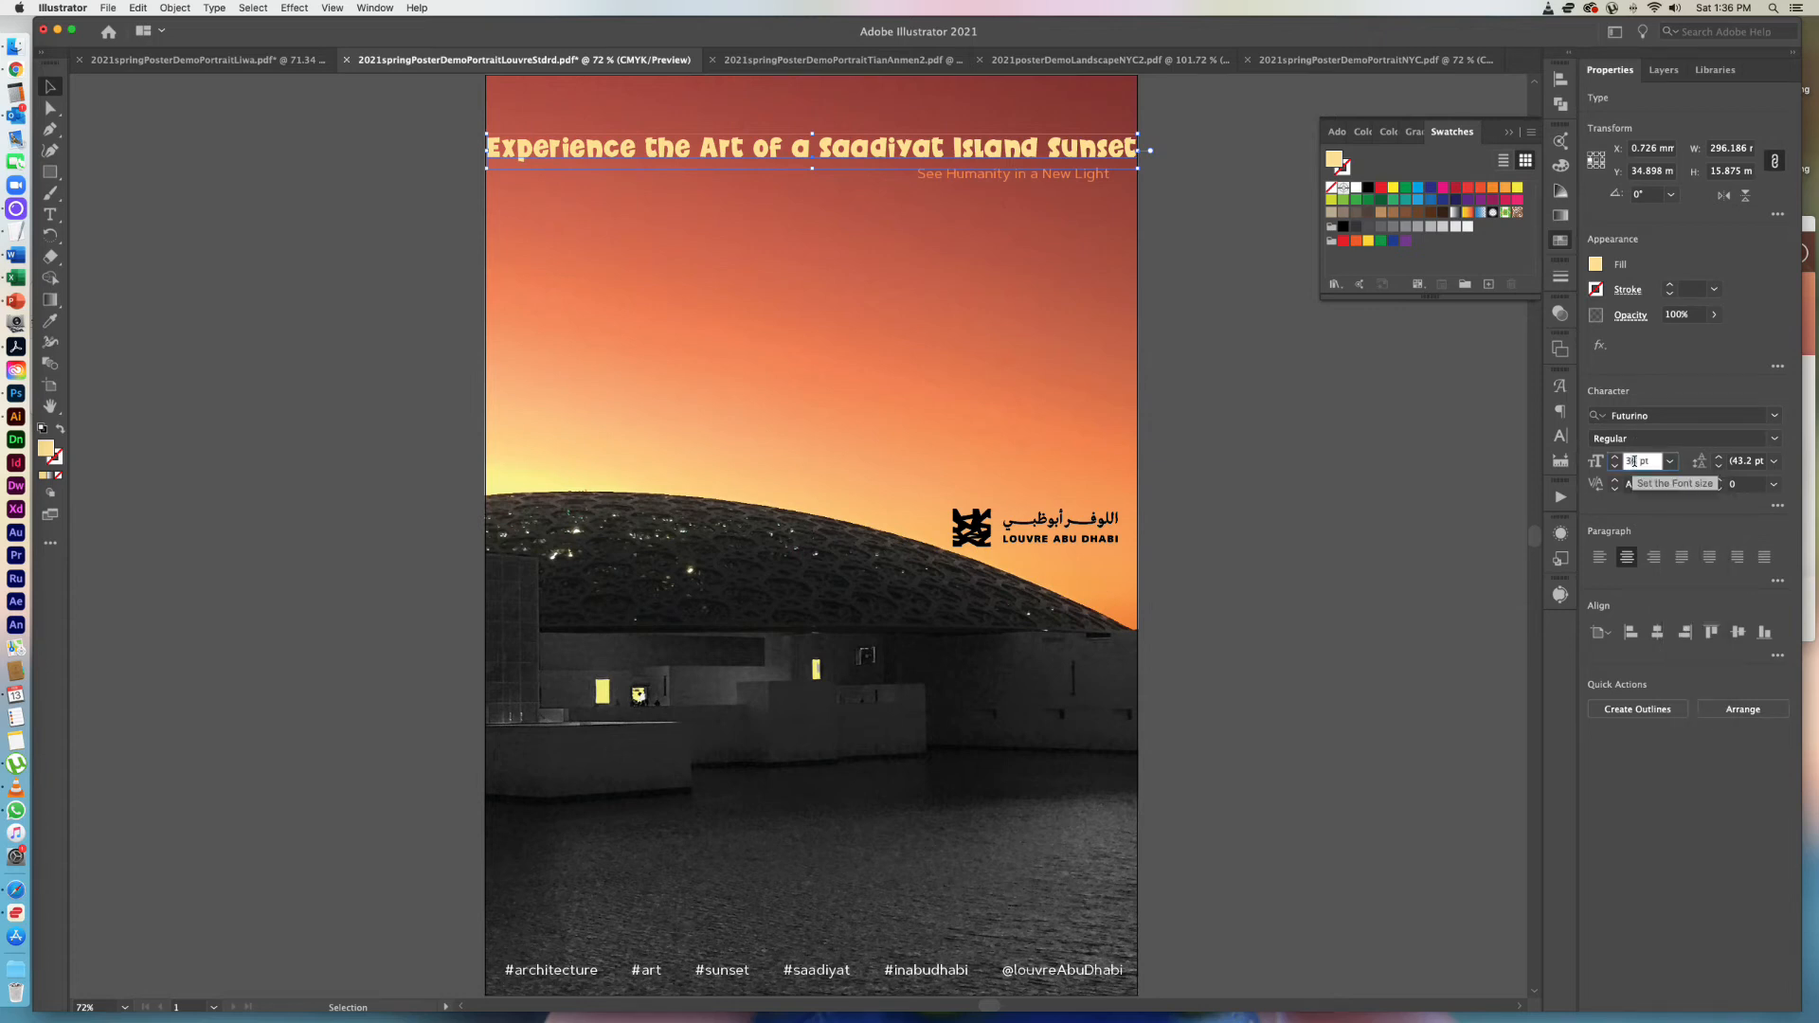
left_click(1653, 484)
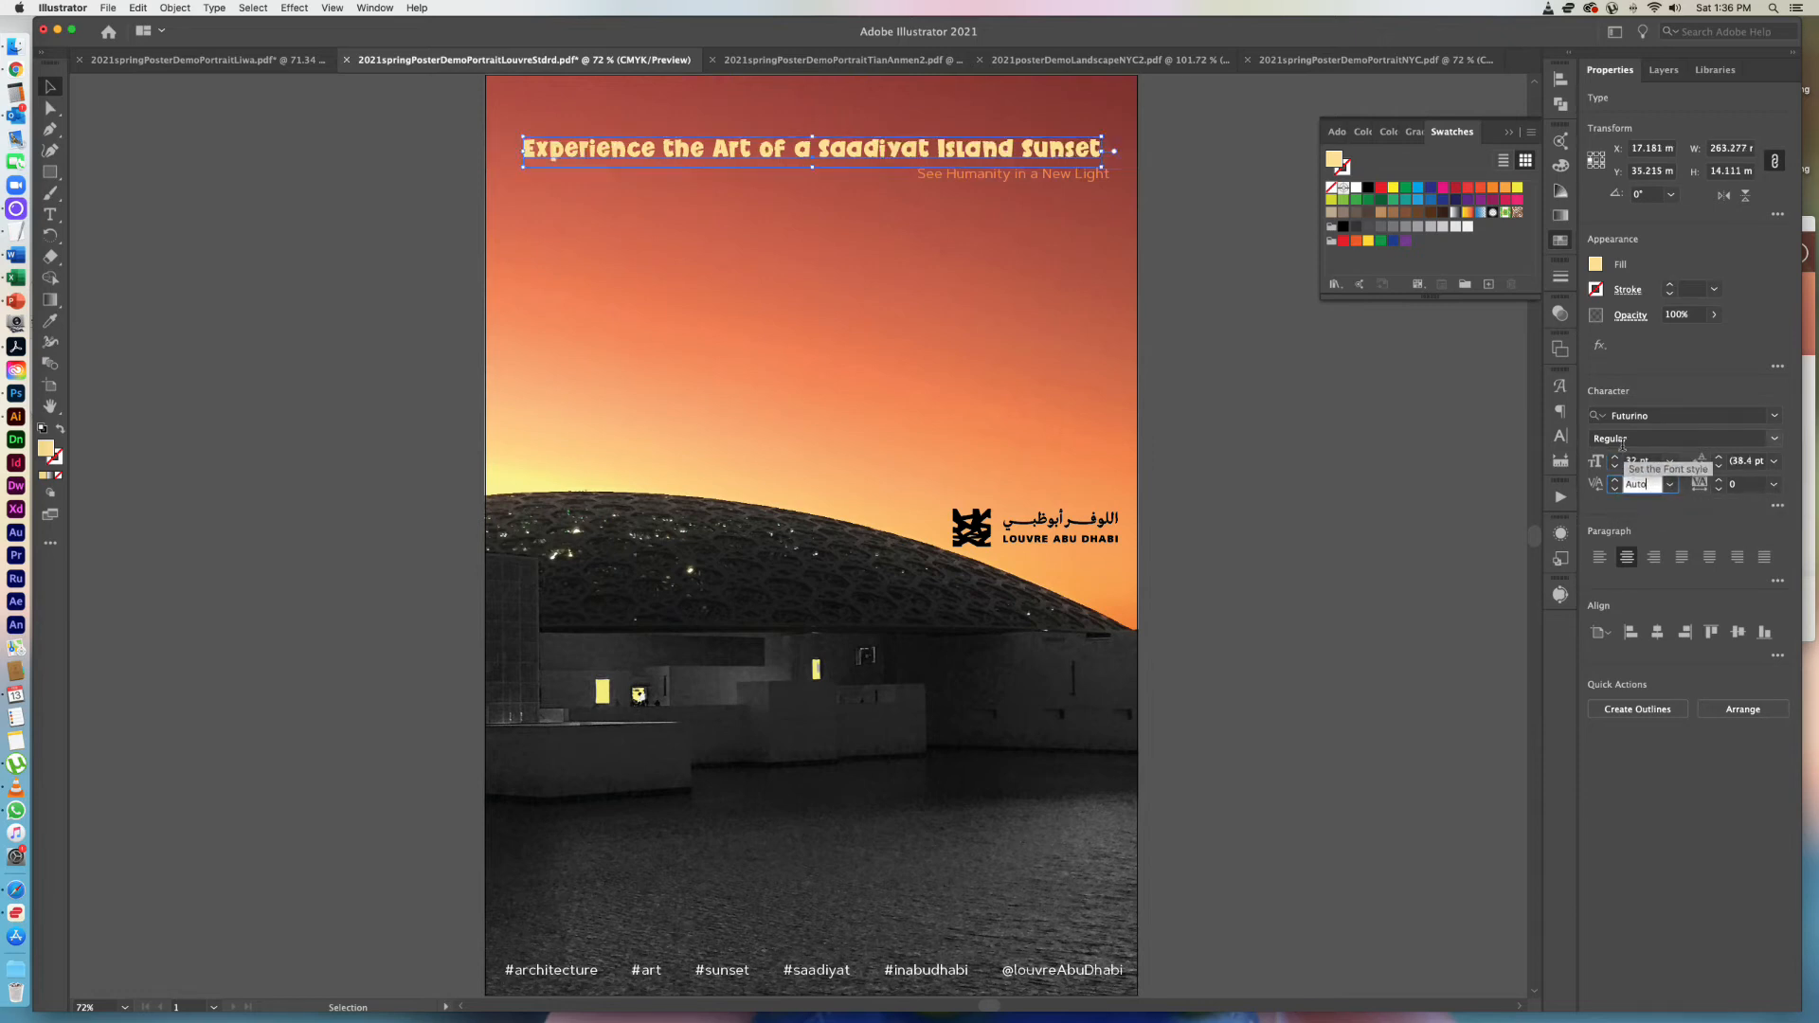
Set the Futurino headline's font size to 34 pt and deselect it.
left_click(1635, 461)
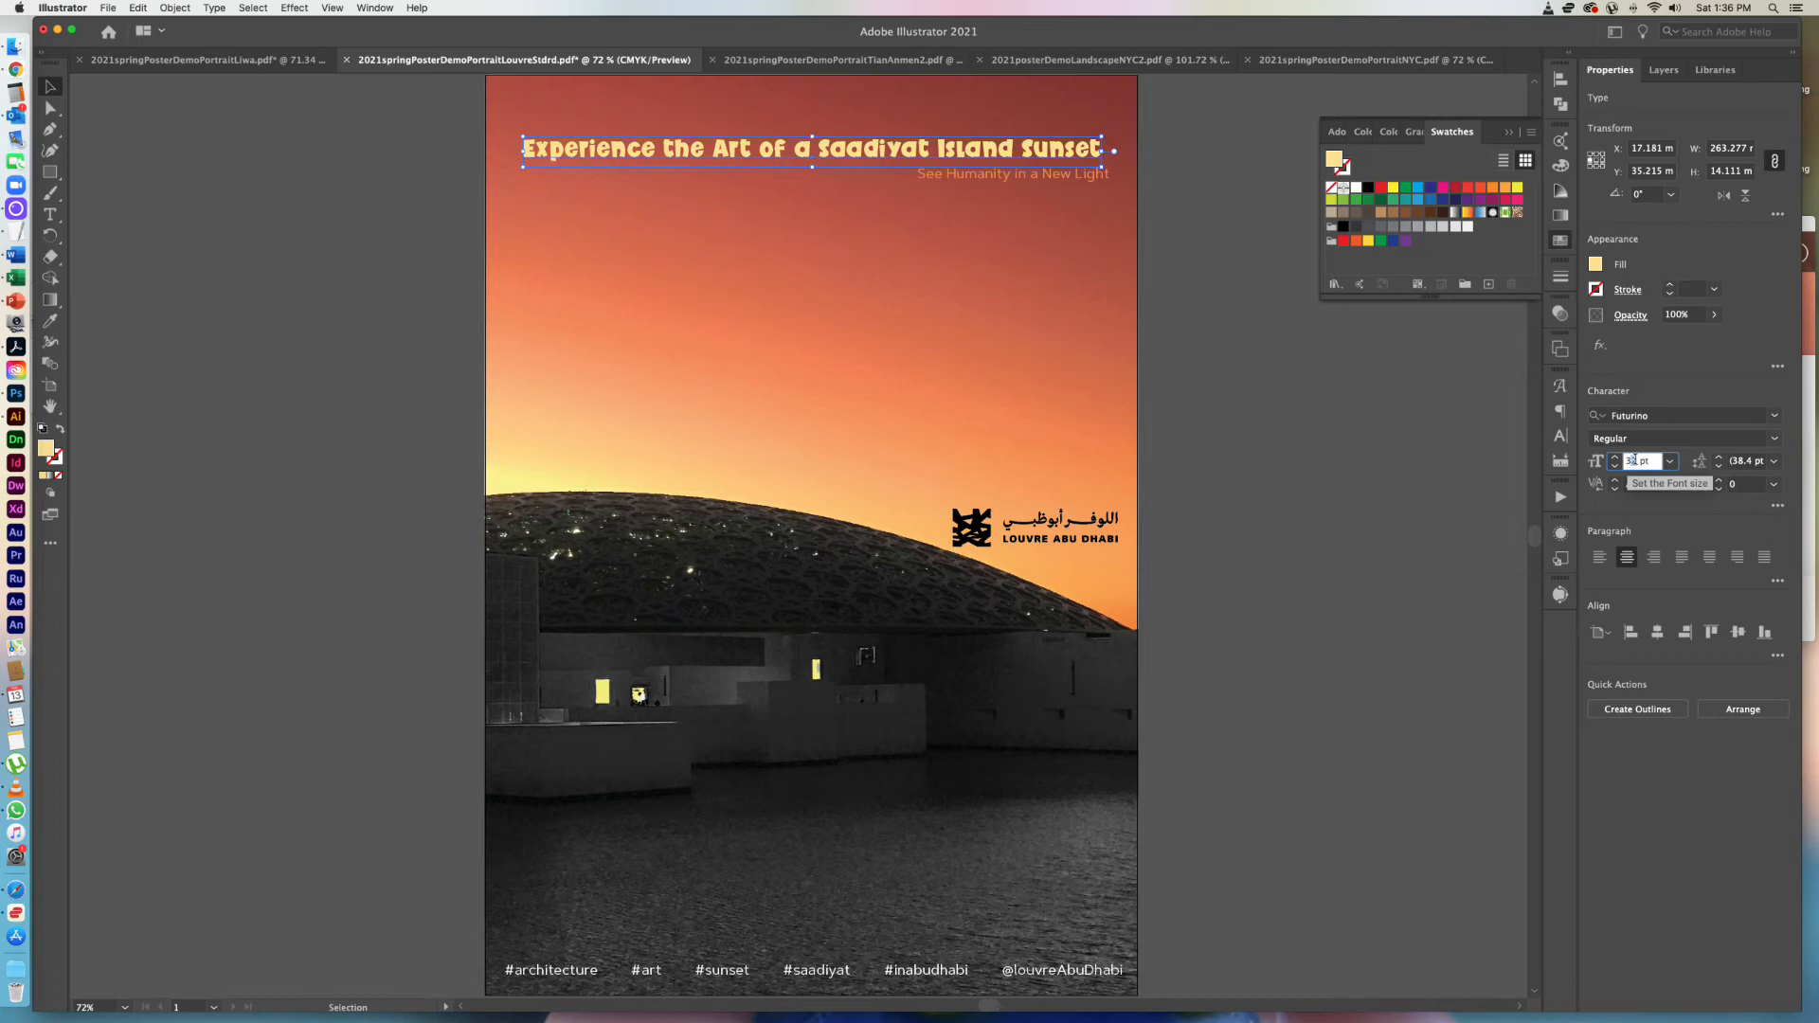
type("34")
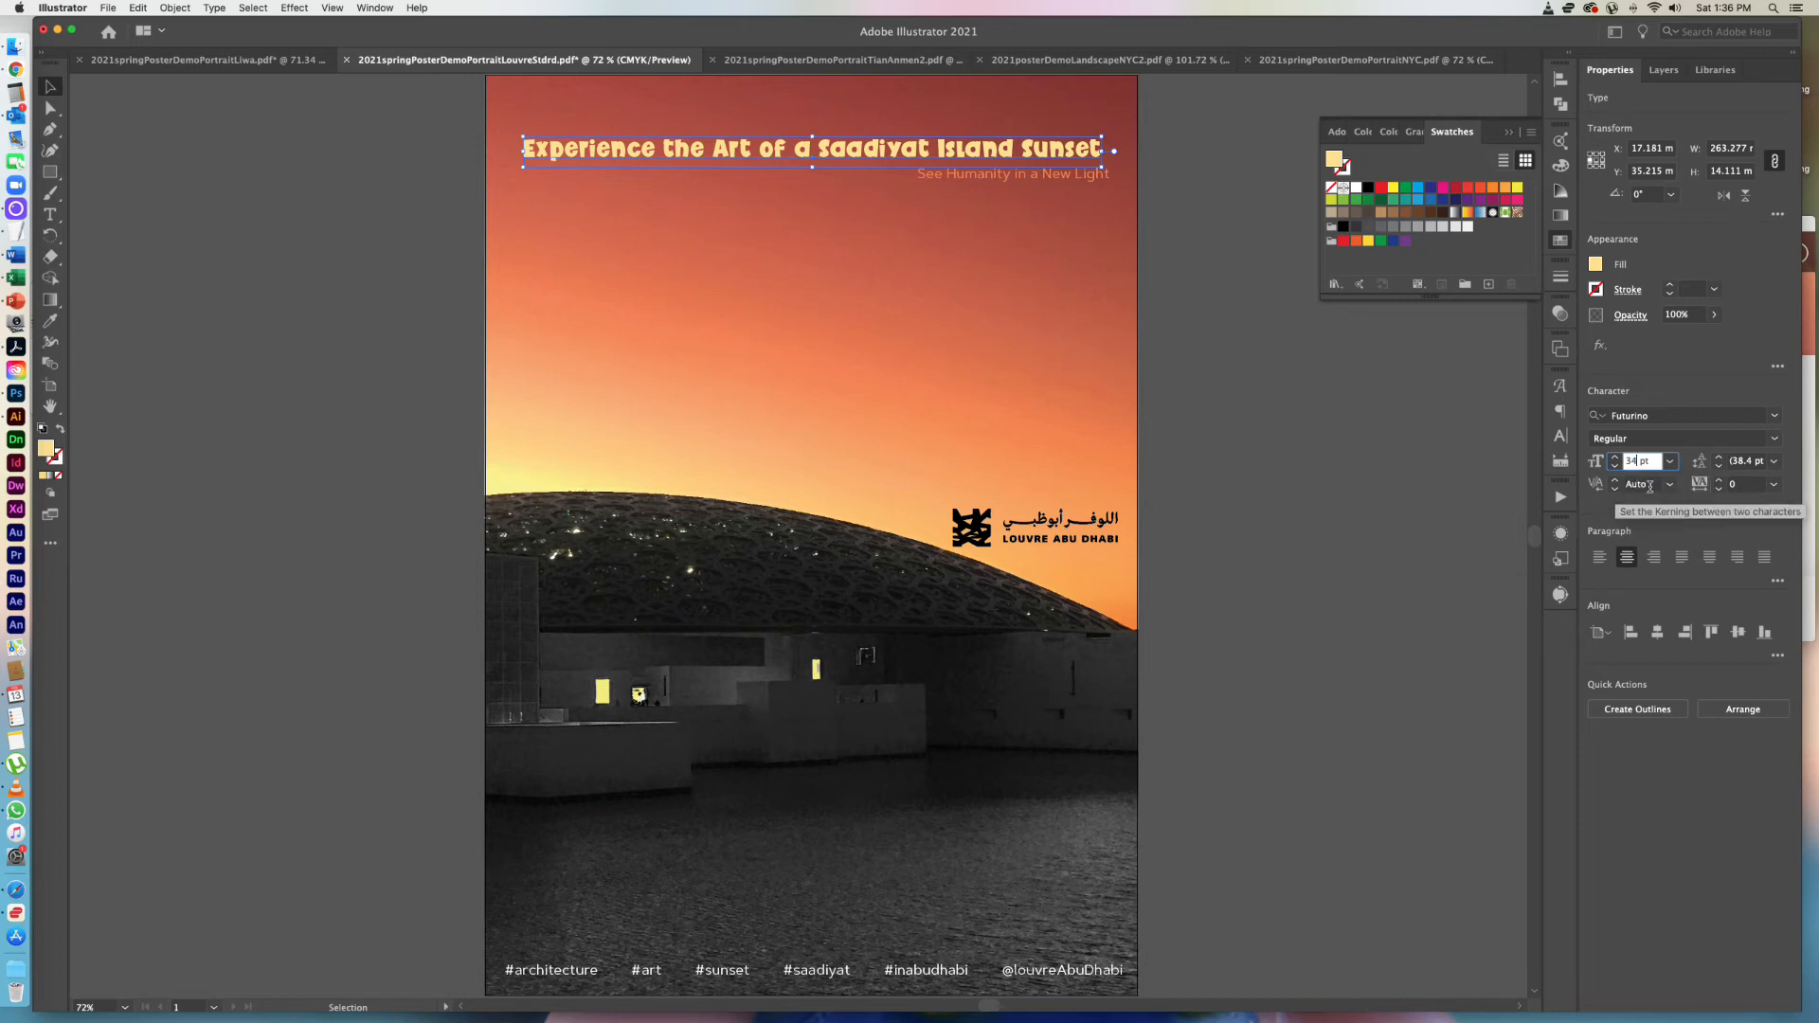
key("Return")
left_click(1314, 486)
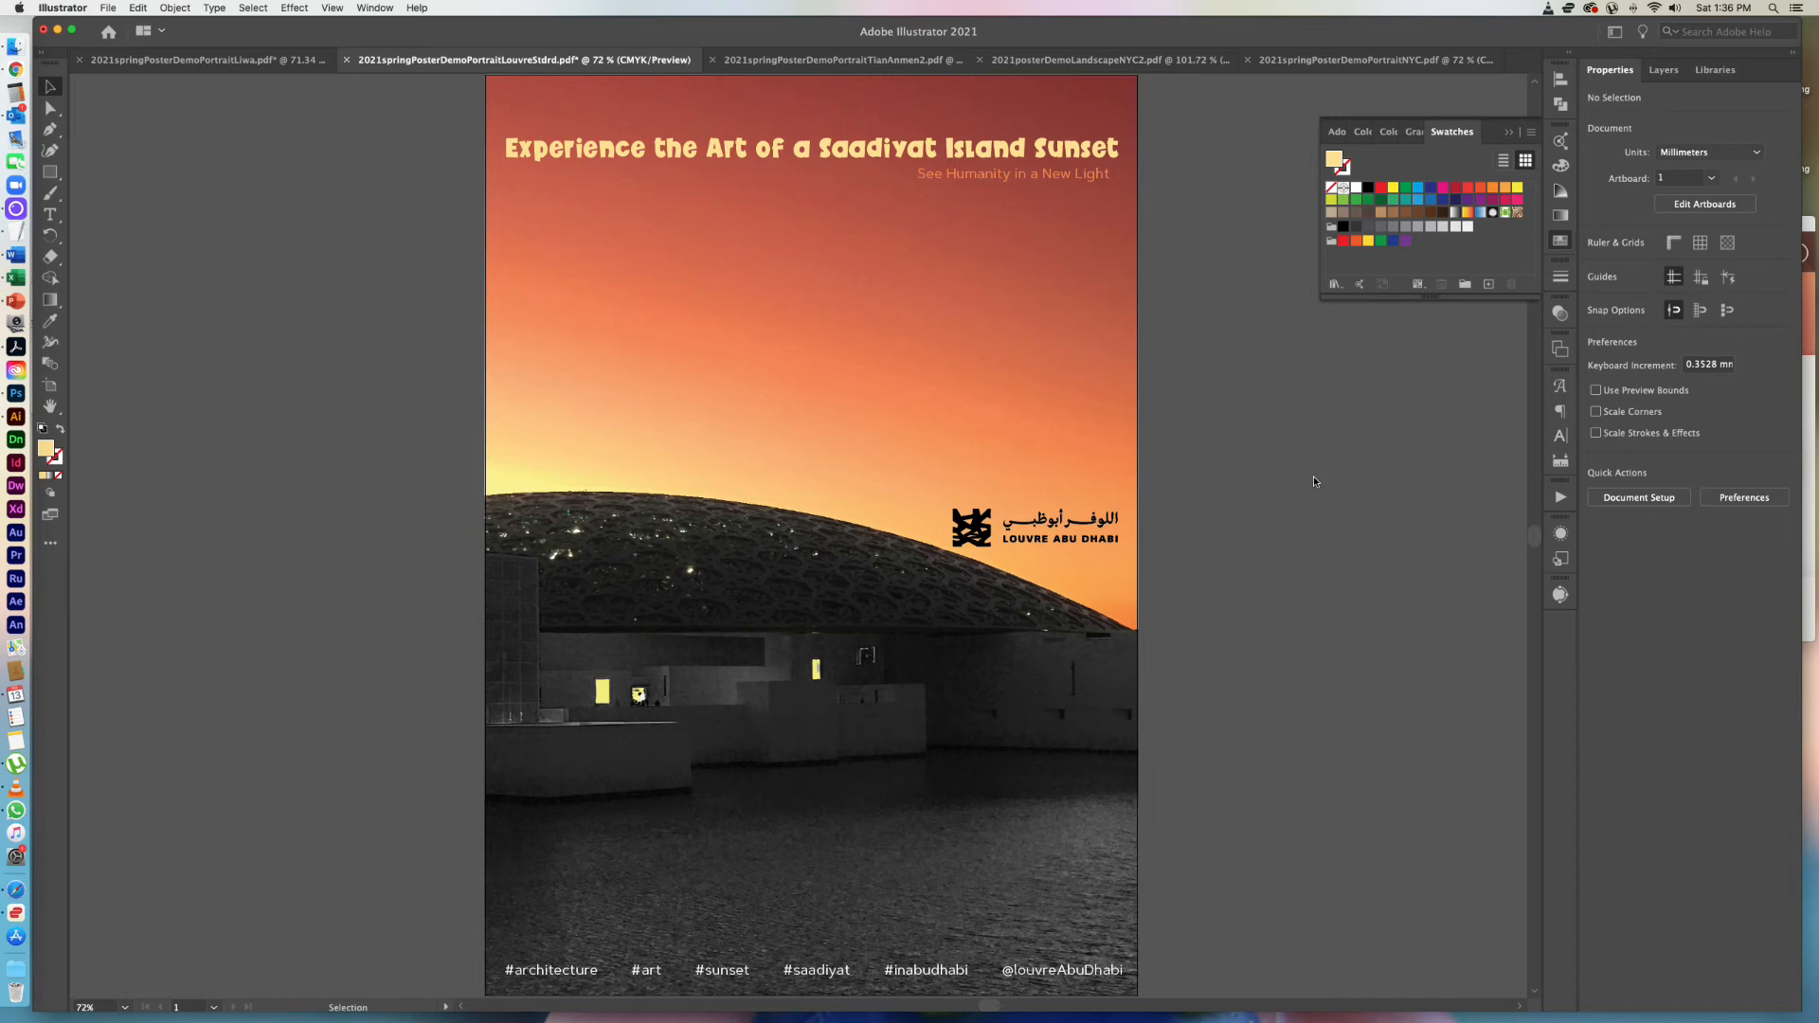
Check the typeface of the tagline and the #inabudhabi hashtag, and set the headline in Artegra Sans SemiBold.
left_click(1084, 180)
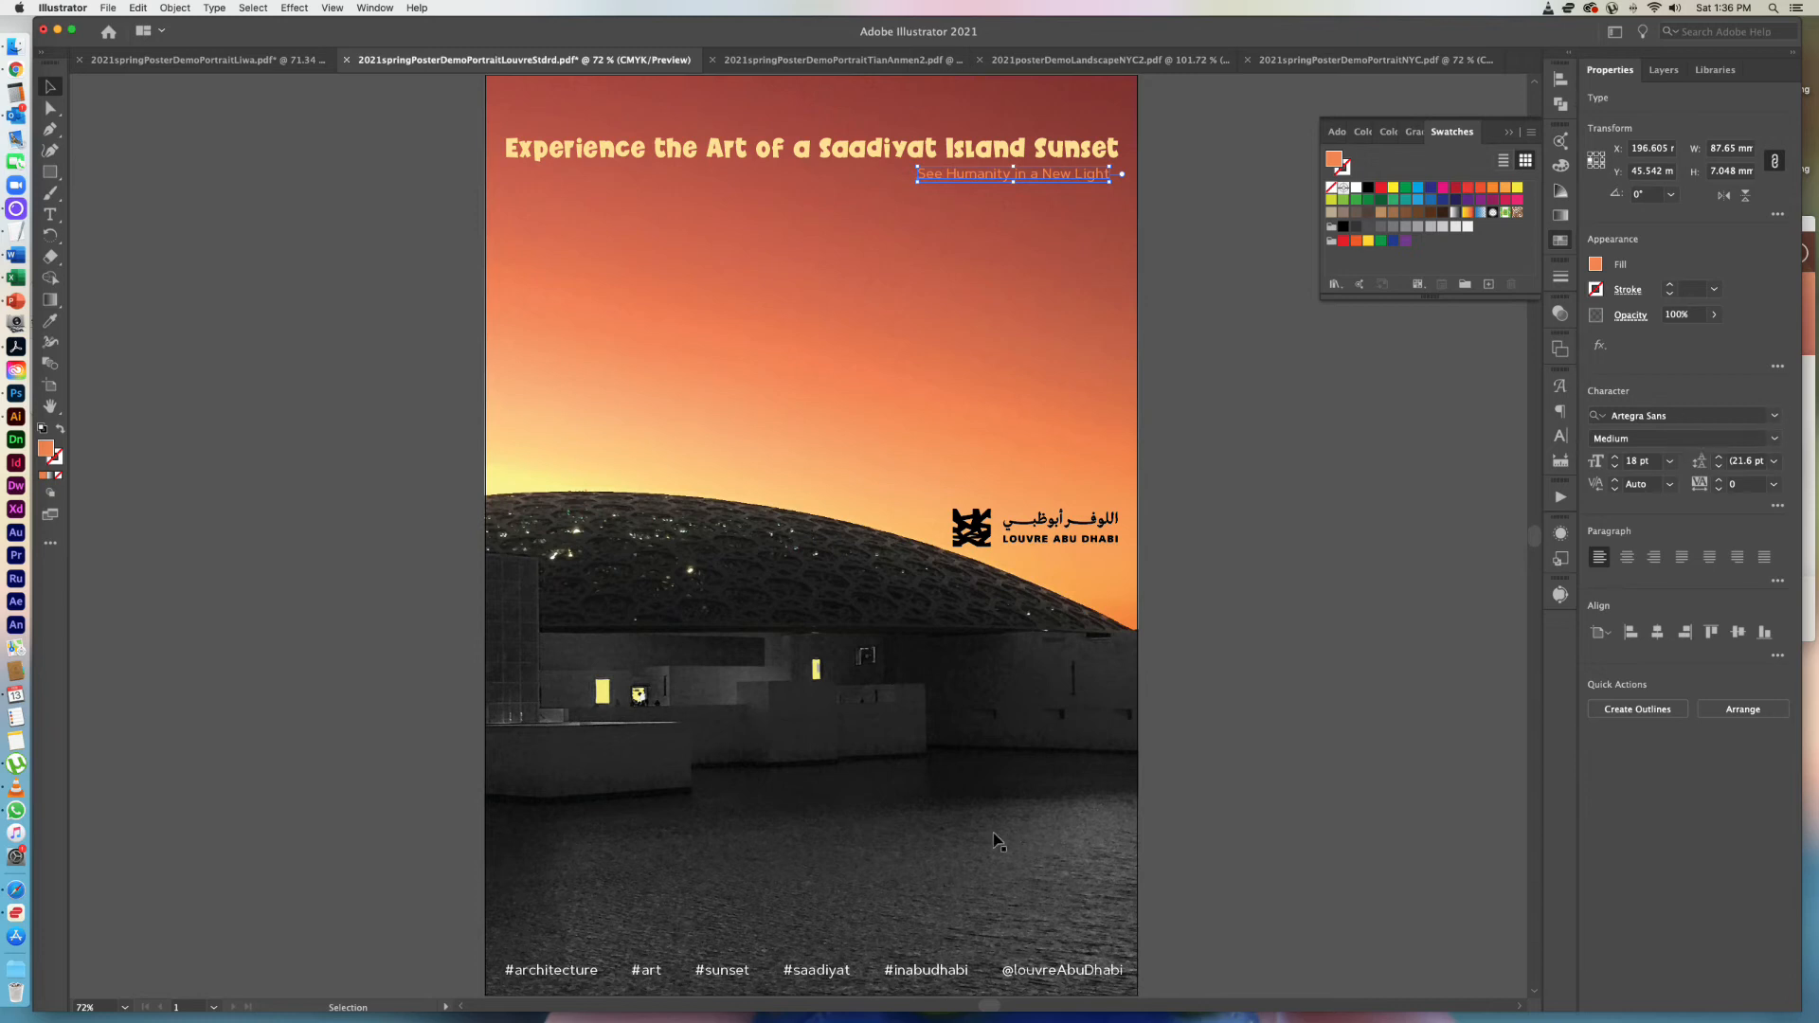
left_click(965, 976)
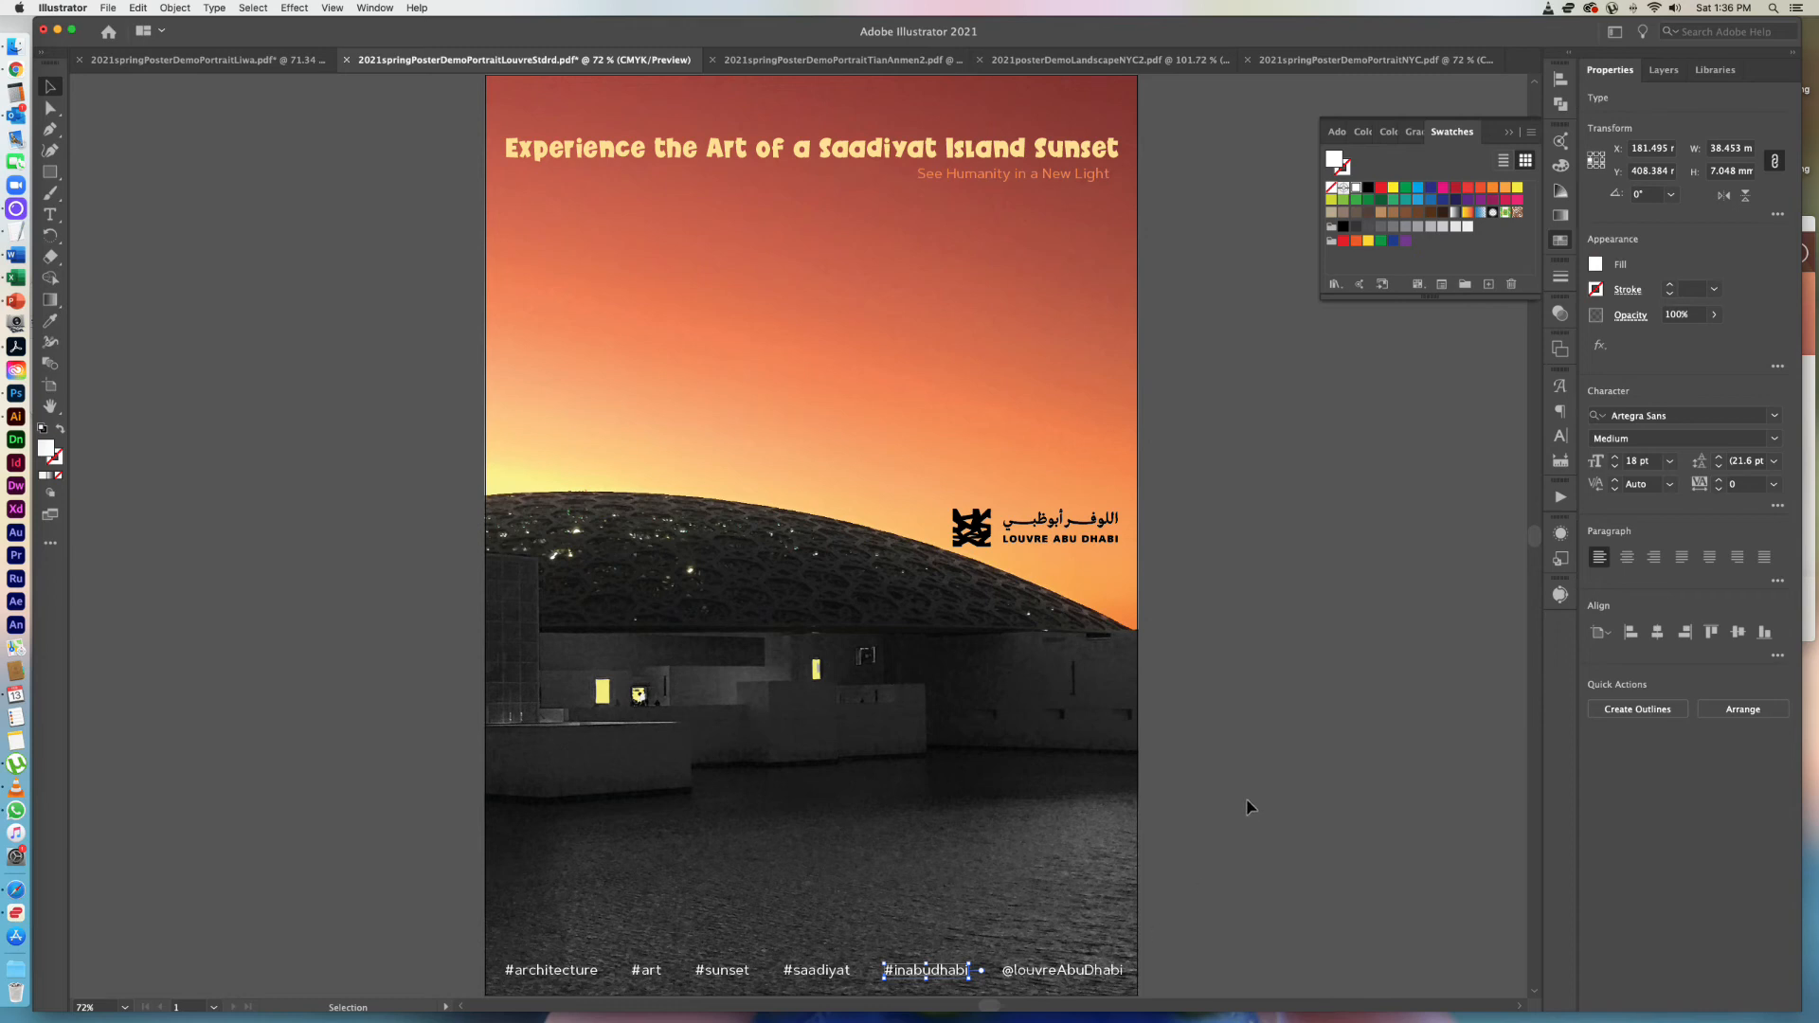
left_click(1055, 154)
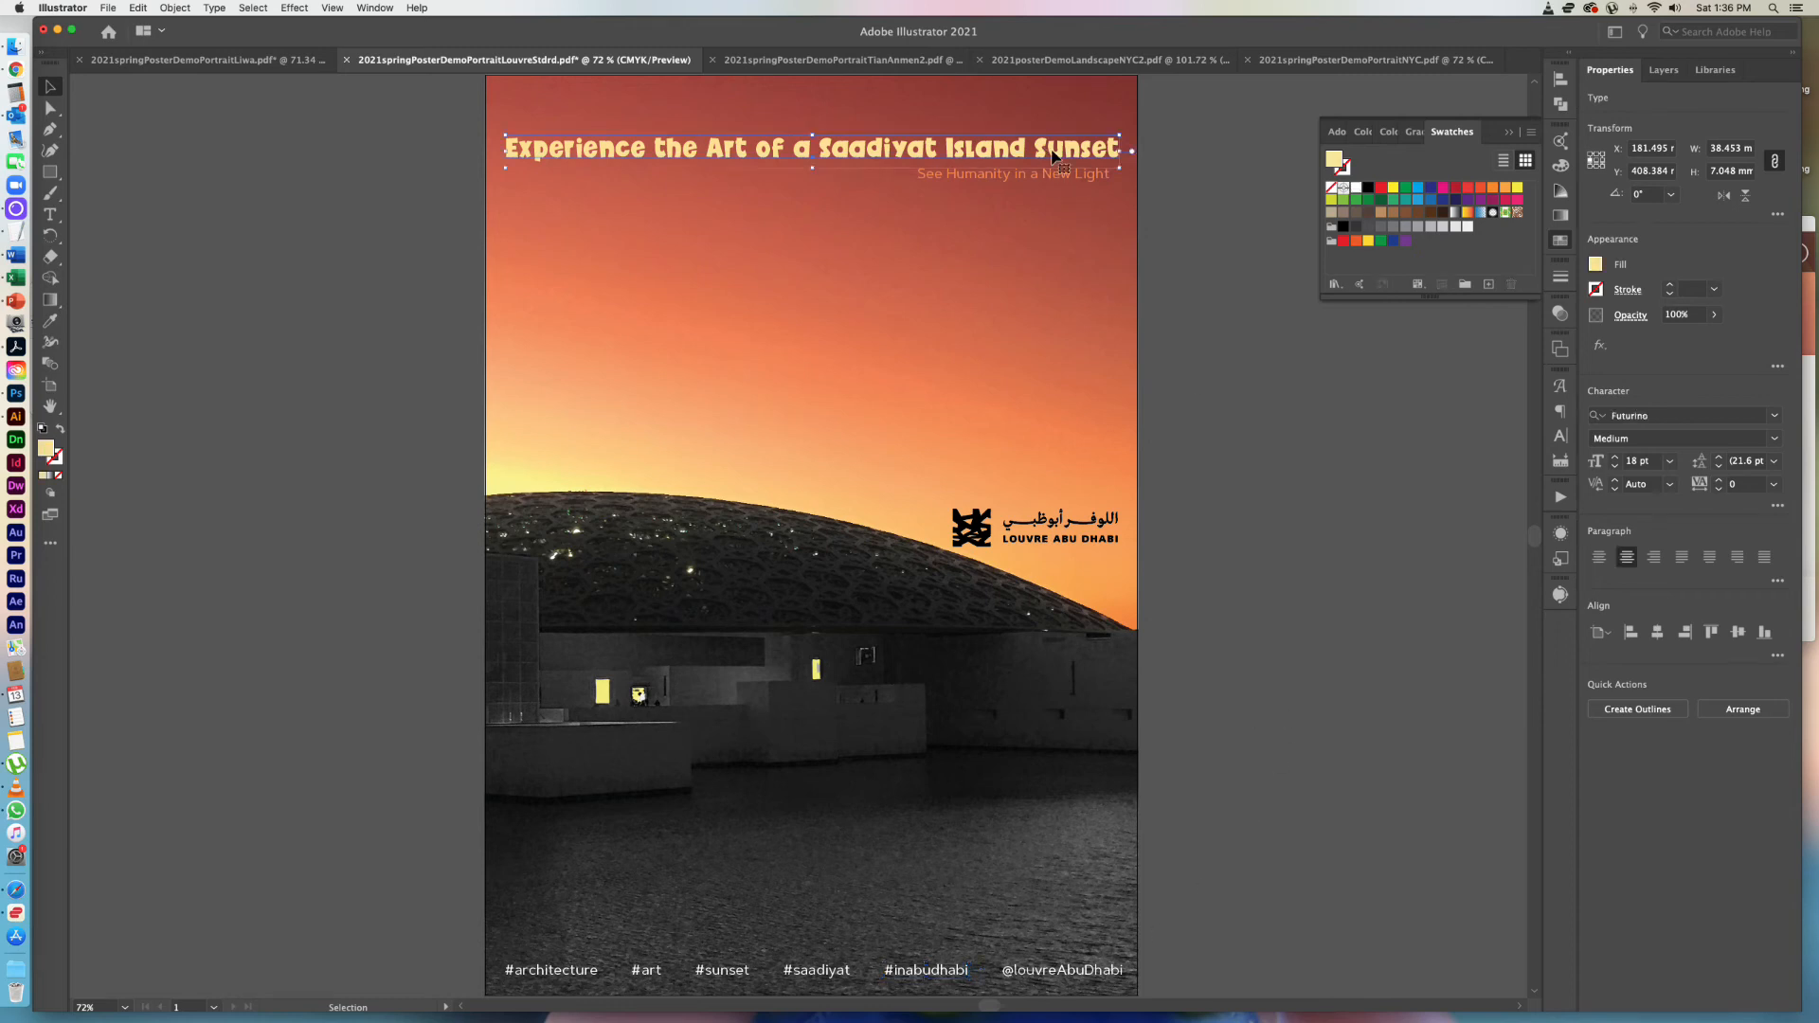
left_click(1665, 418)
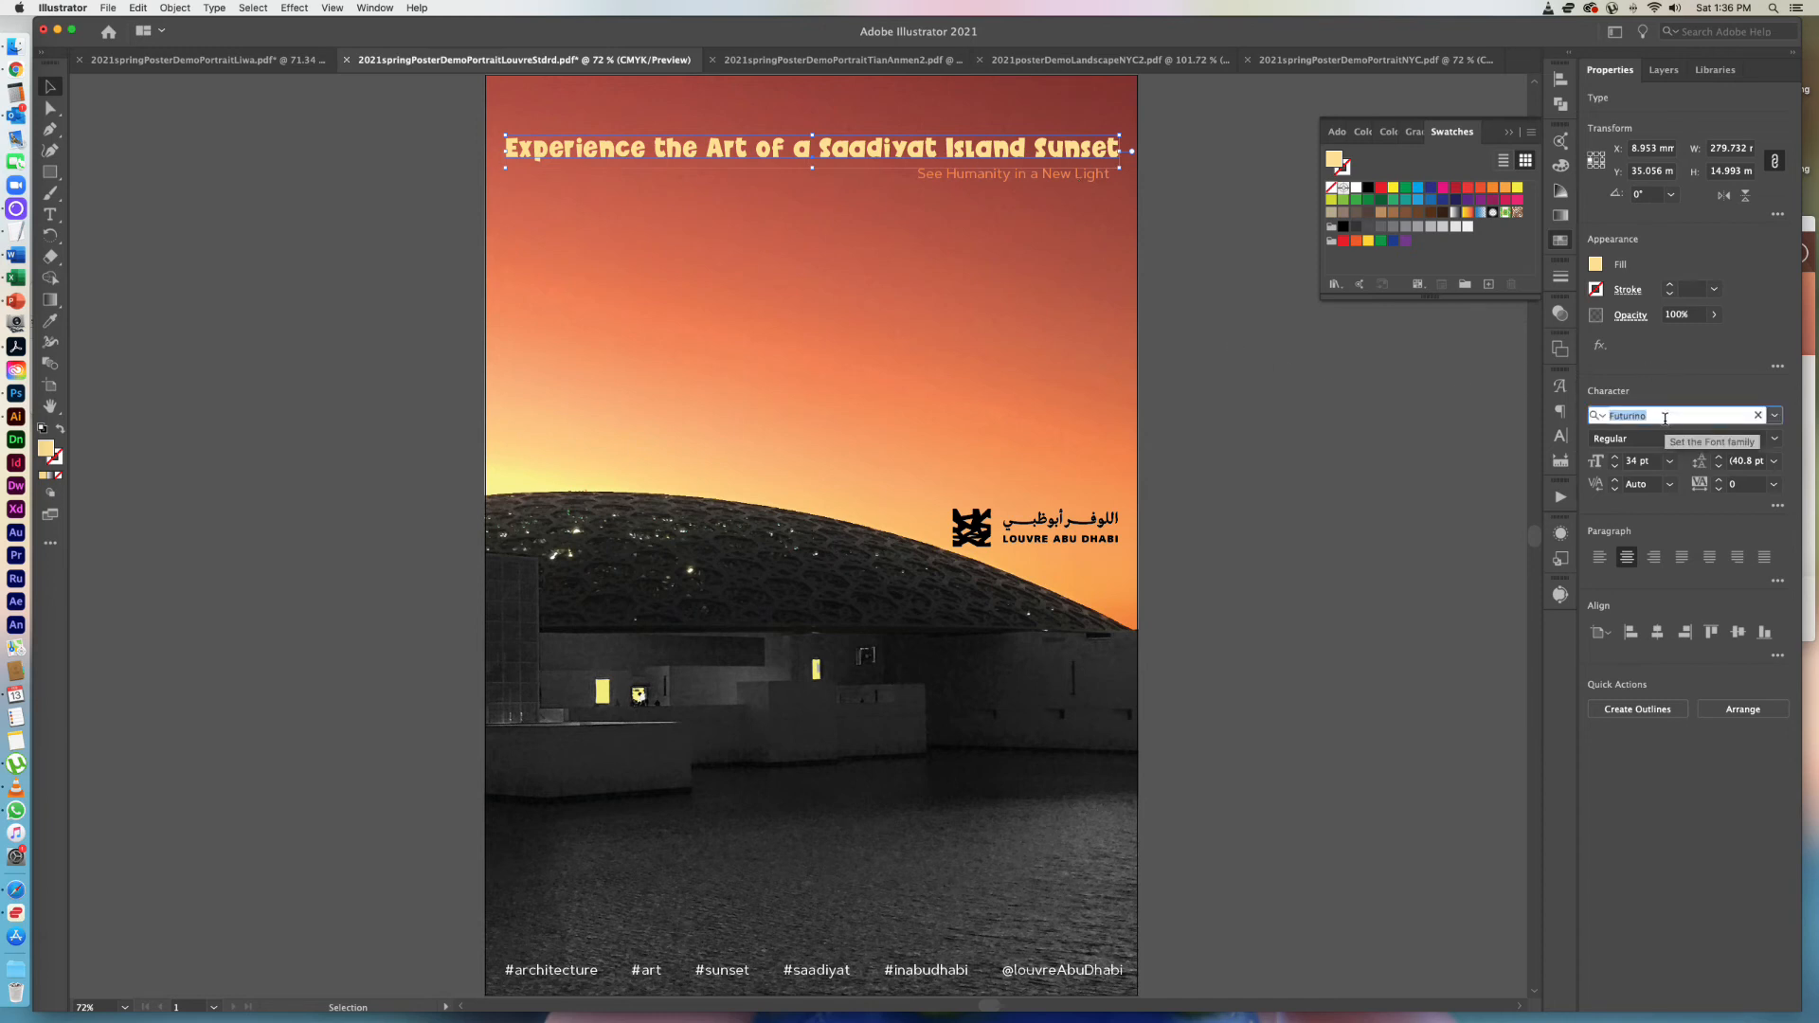
type("Arte")
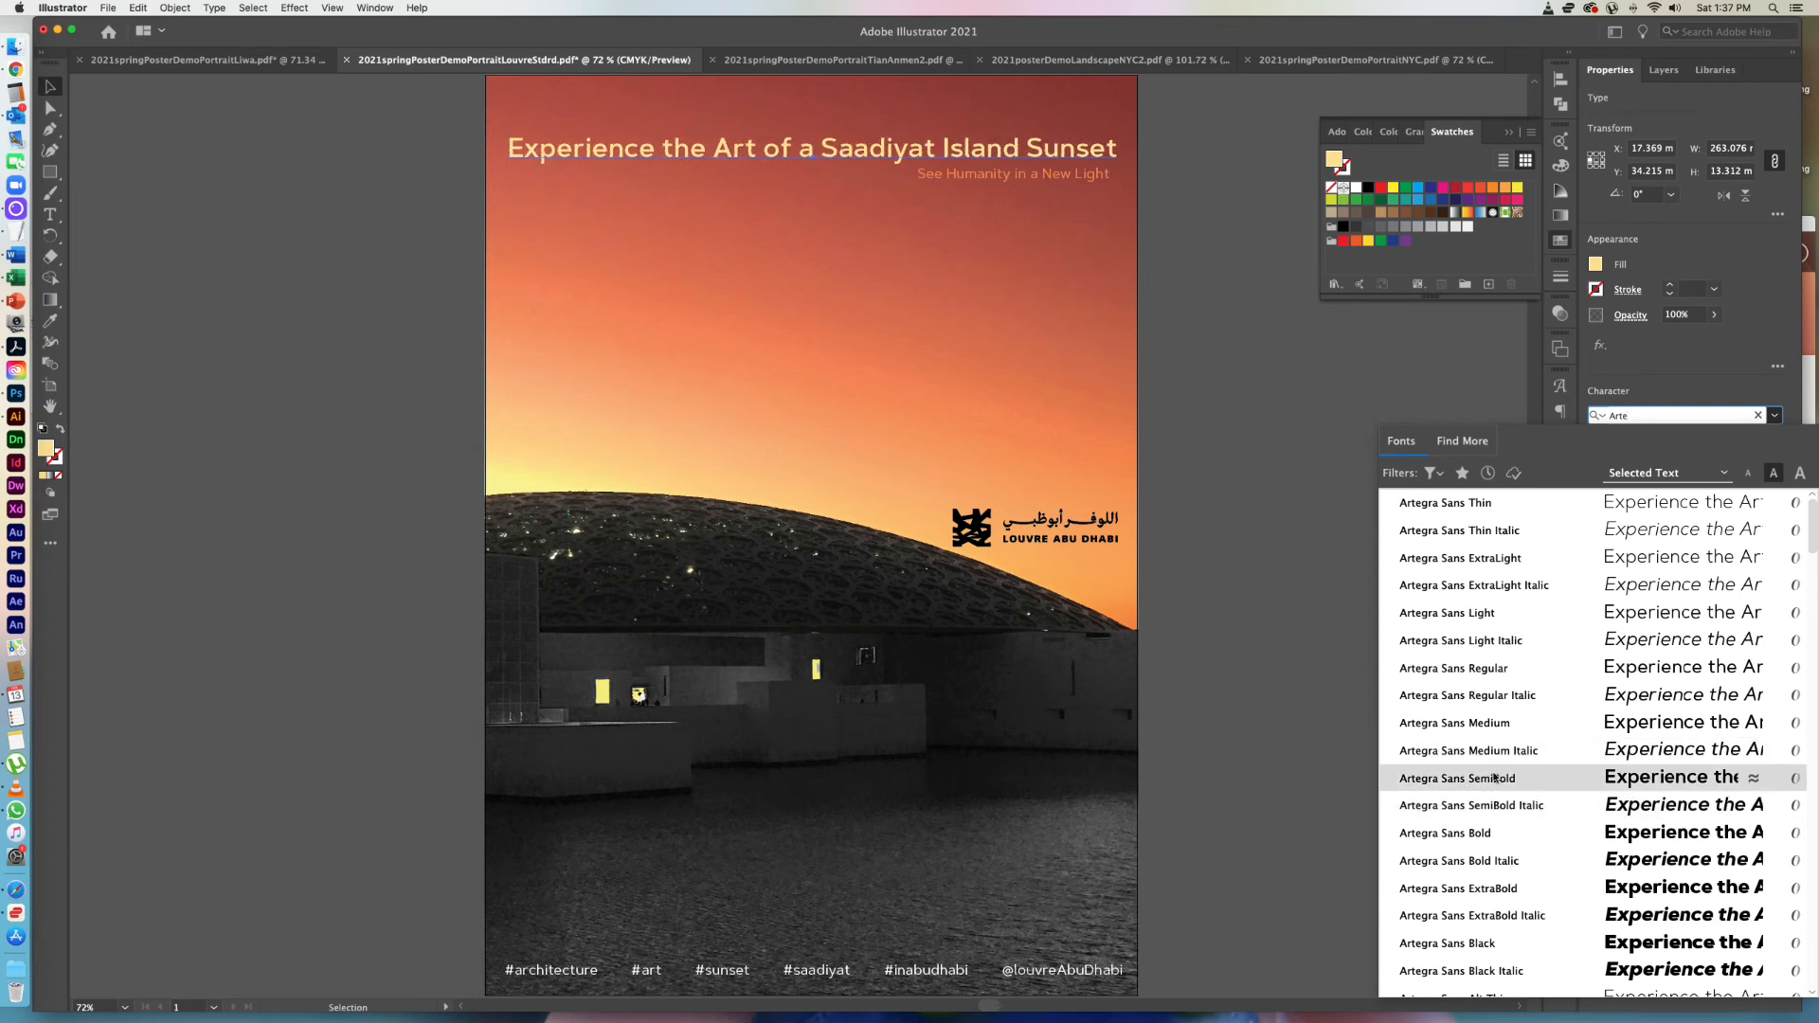
left_click(1493, 778)
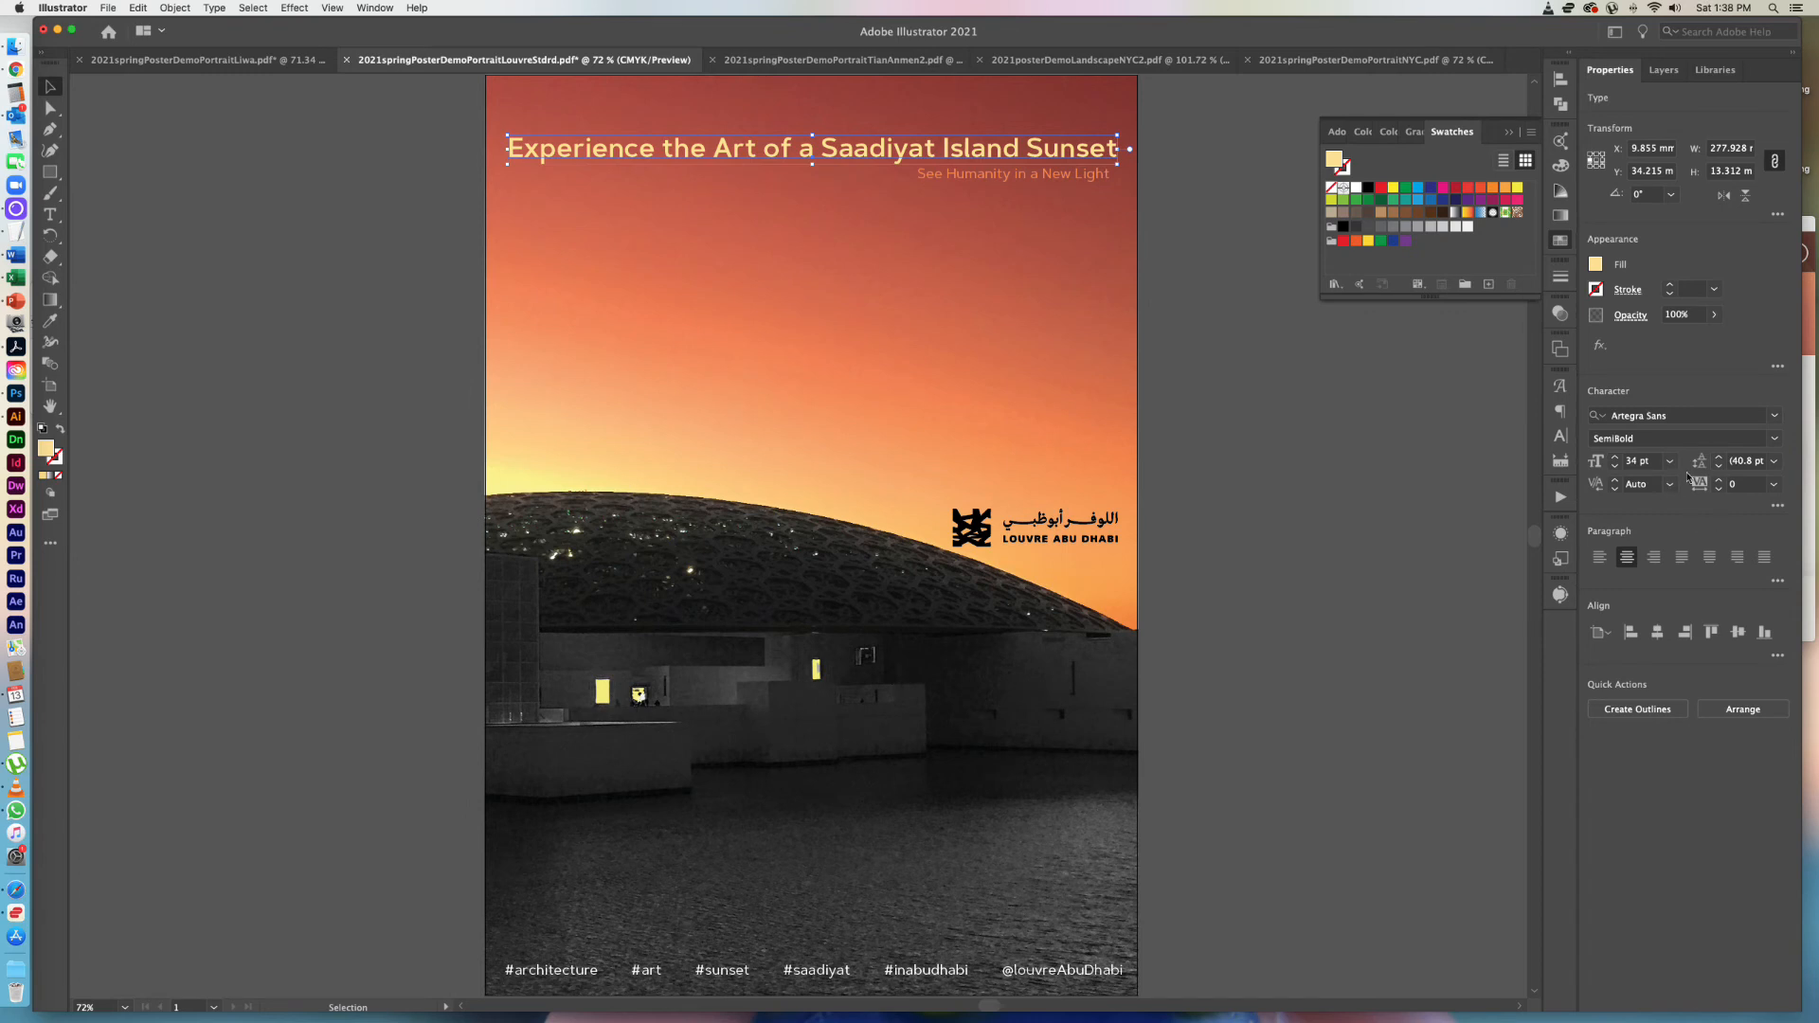
Change the headline's Artegra Sans font style to SemiBold Italic and deselect it.
left_click(1776, 439)
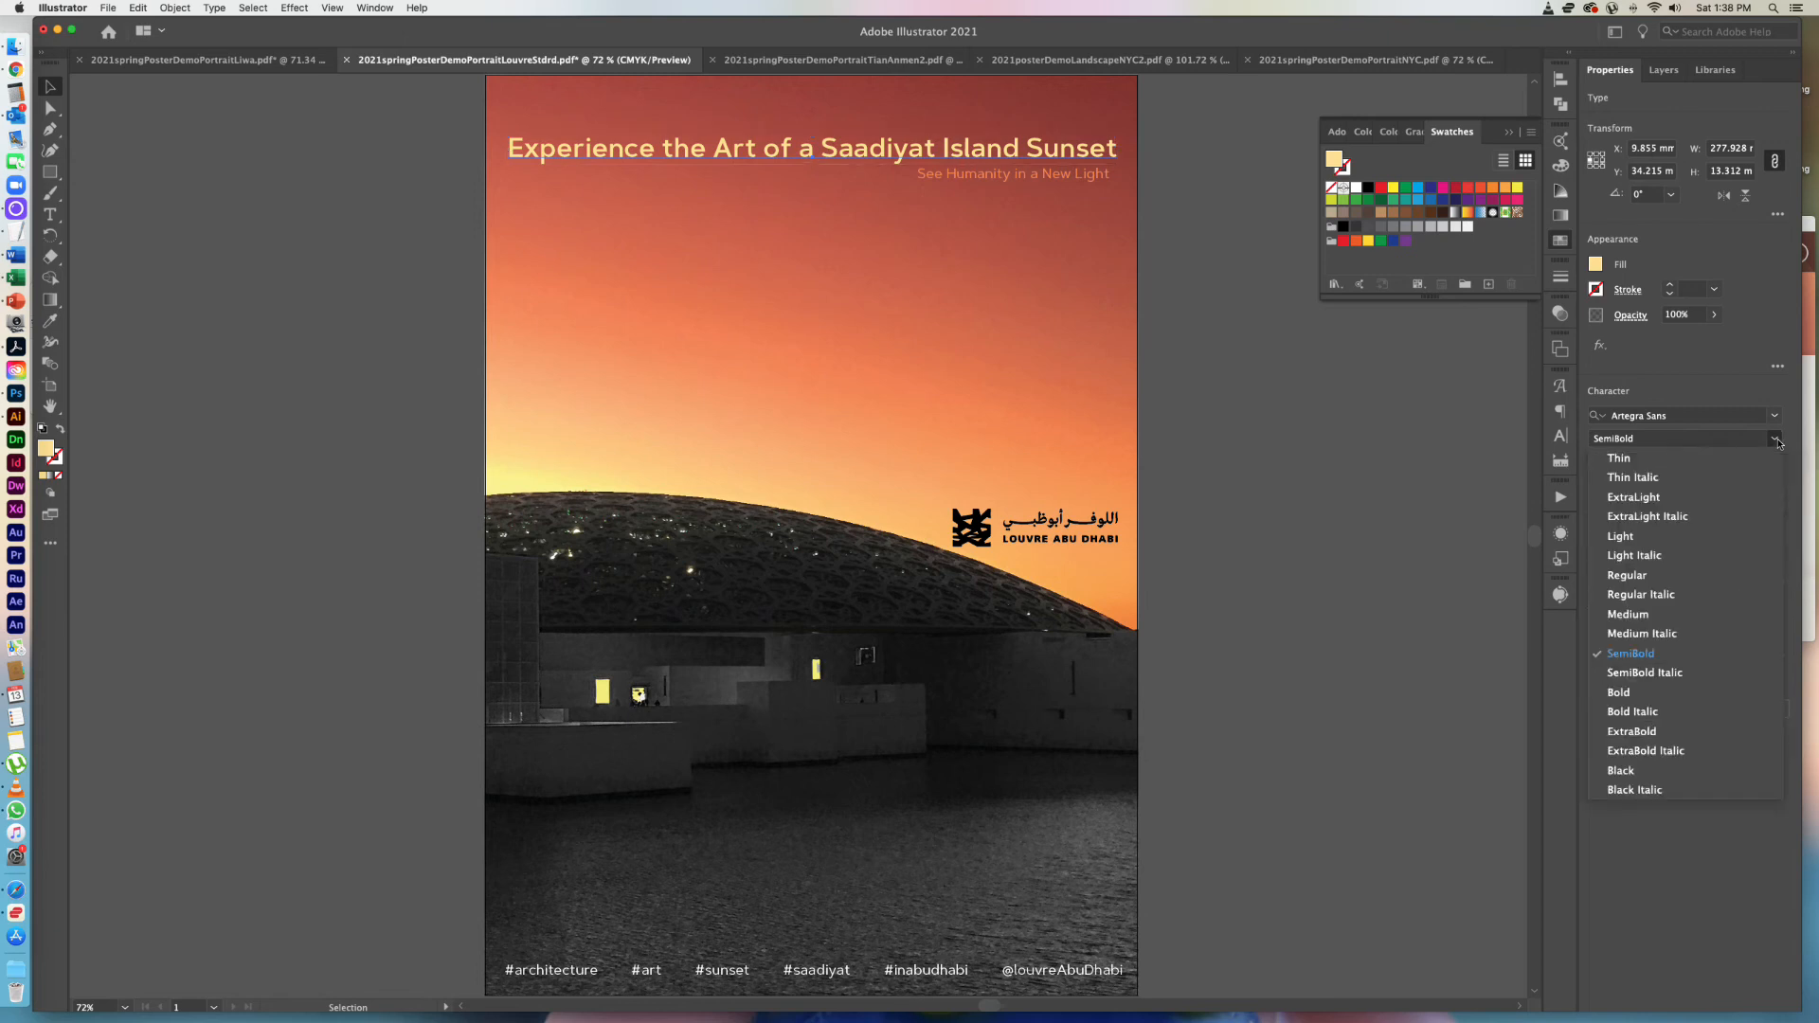
left_click(1682, 679)
left_click(1402, 597)
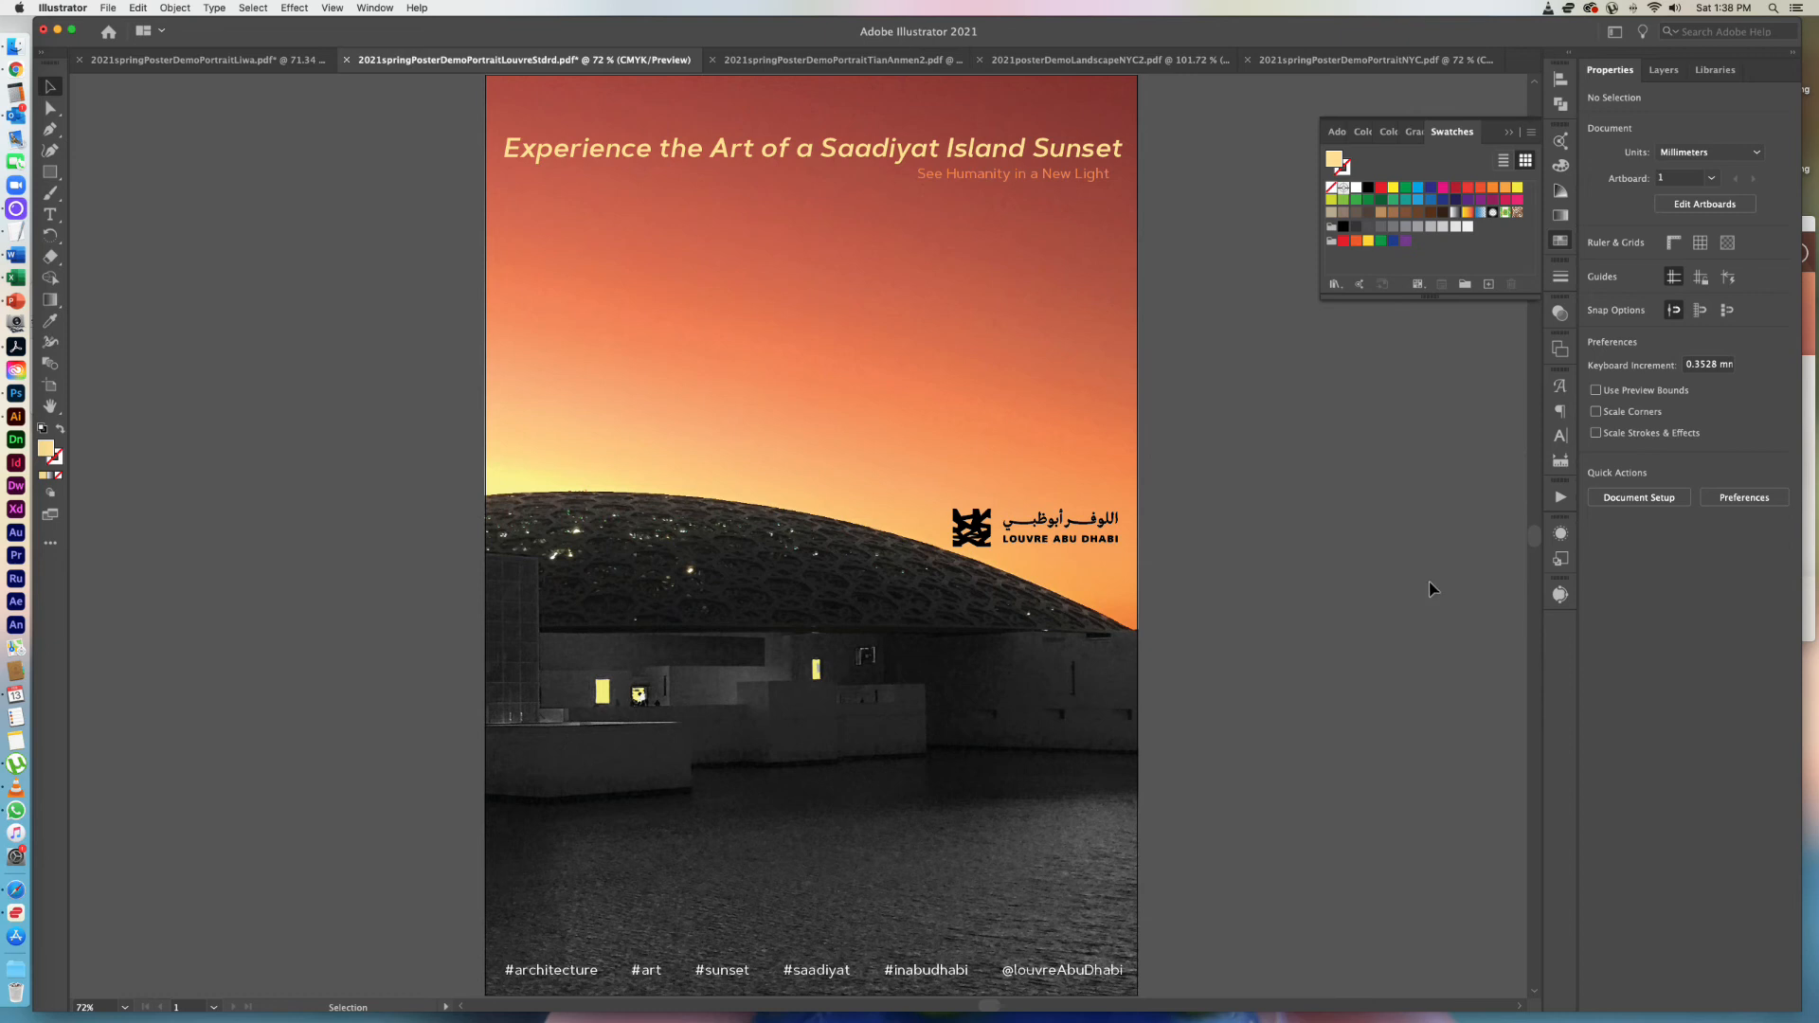
Change the headline's Artegra Sans font style to Regular Italic and deselect it.
left_click(1056, 147)
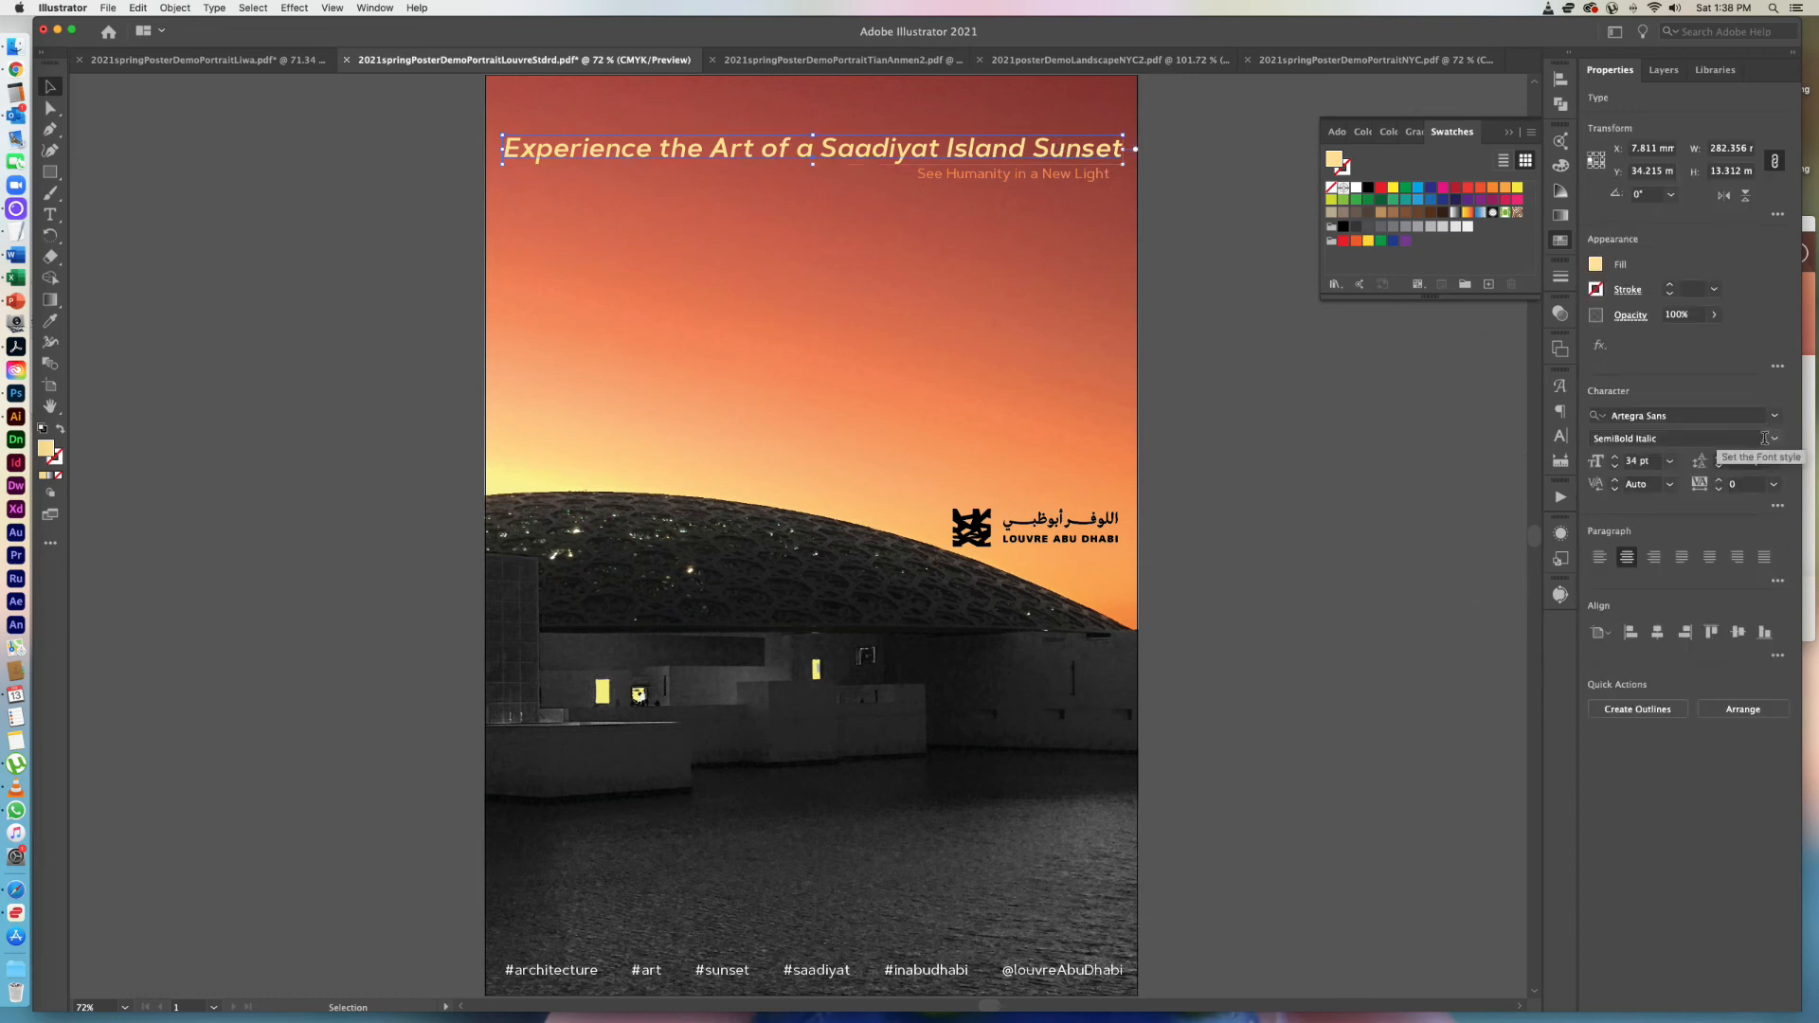
left_click(1775, 438)
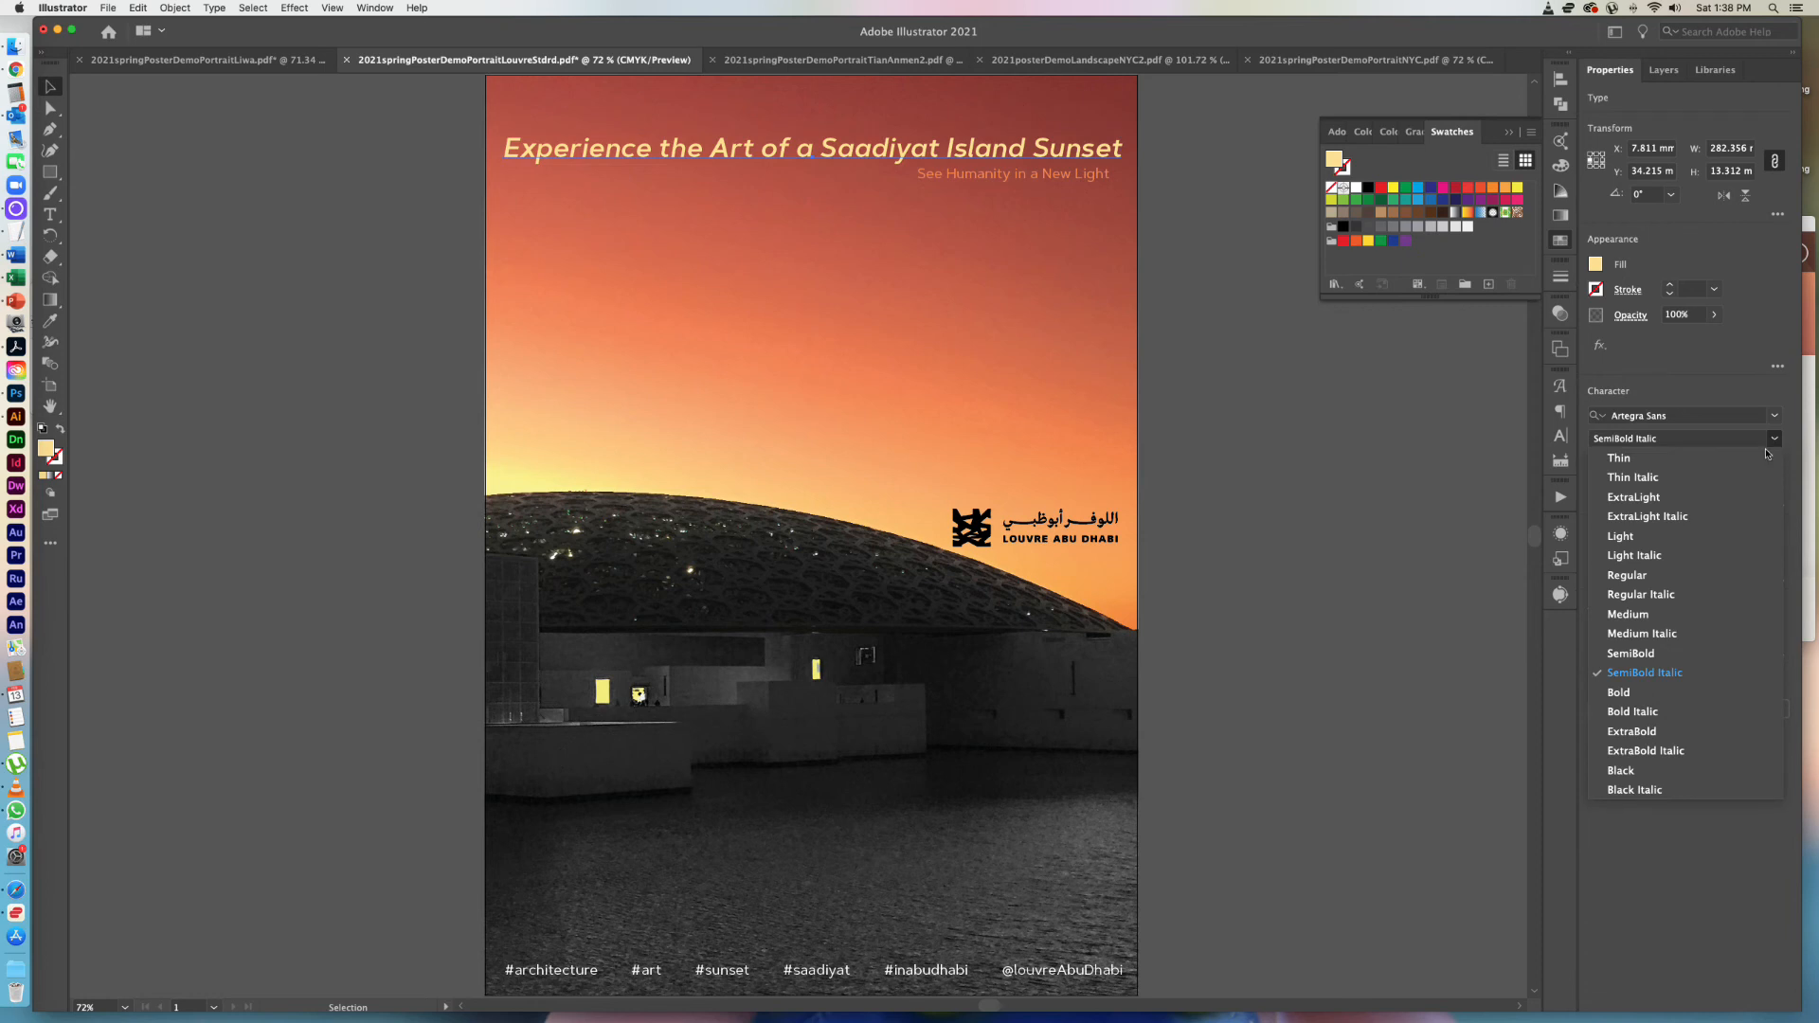
left_click(1731, 593)
left_click(1336, 575)
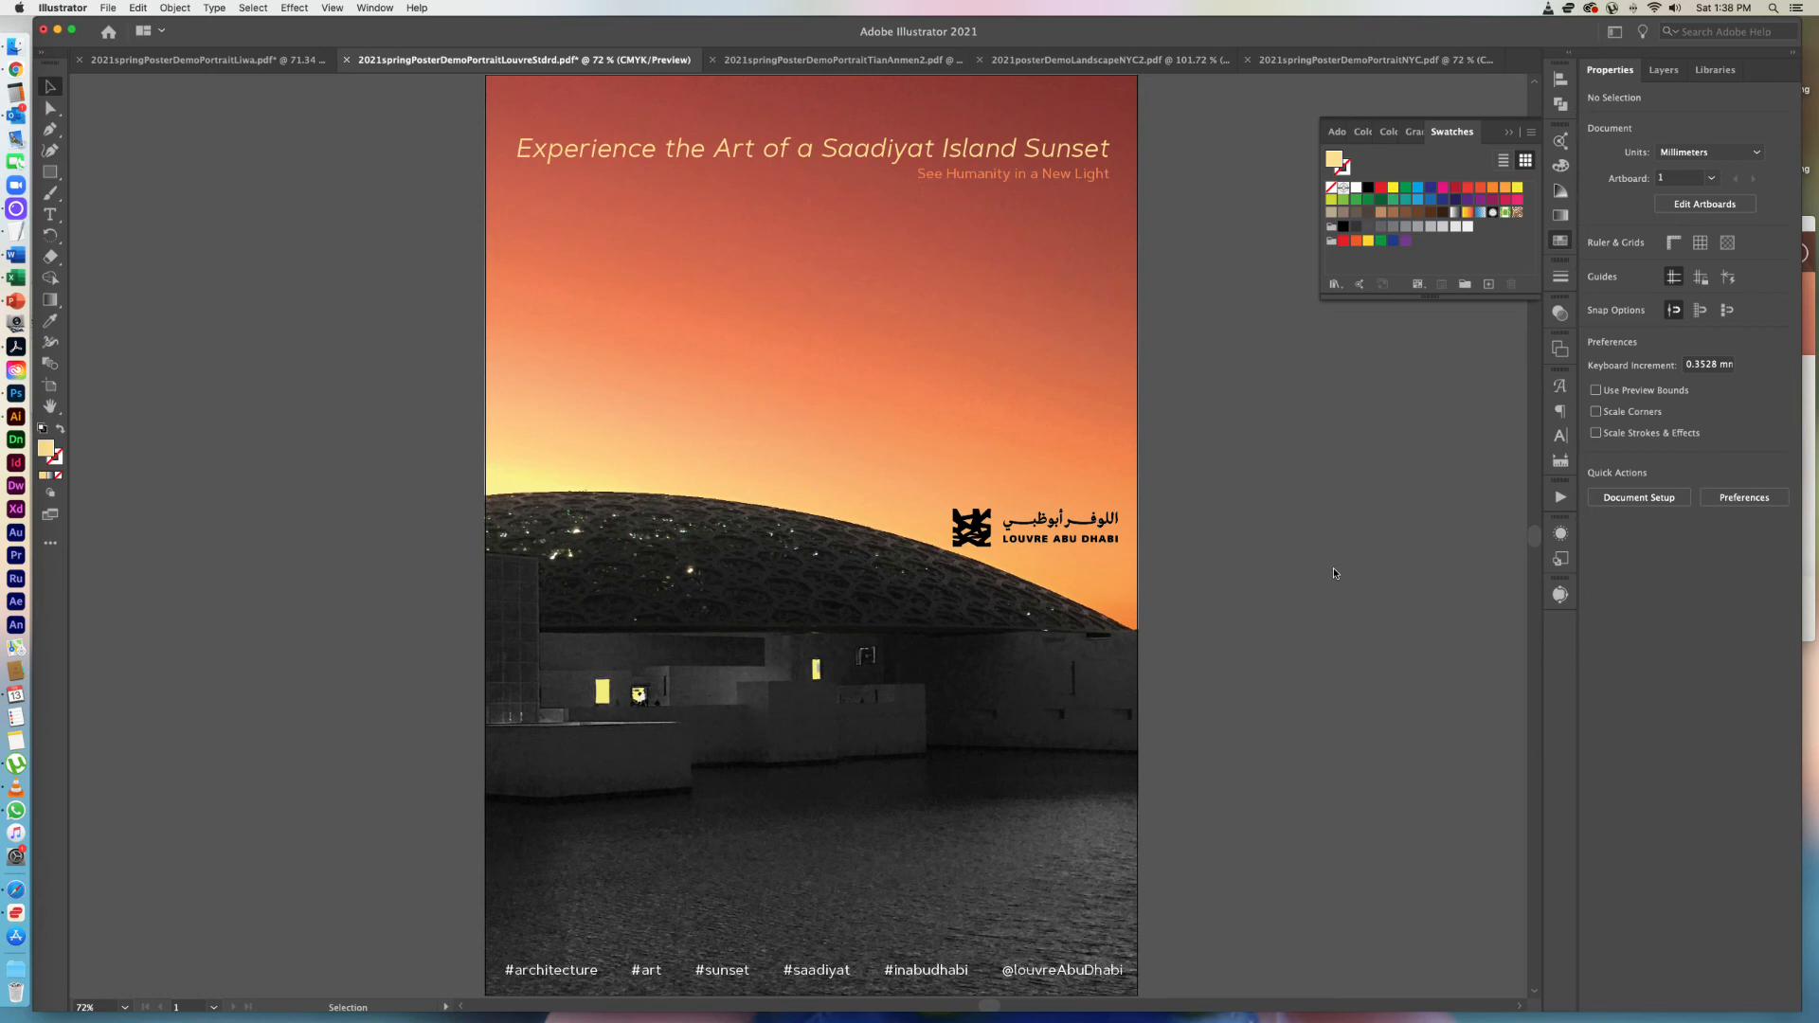
Set the headline in the Adobe Handwriting typeface with the Ernie style.
left_click(1055, 160)
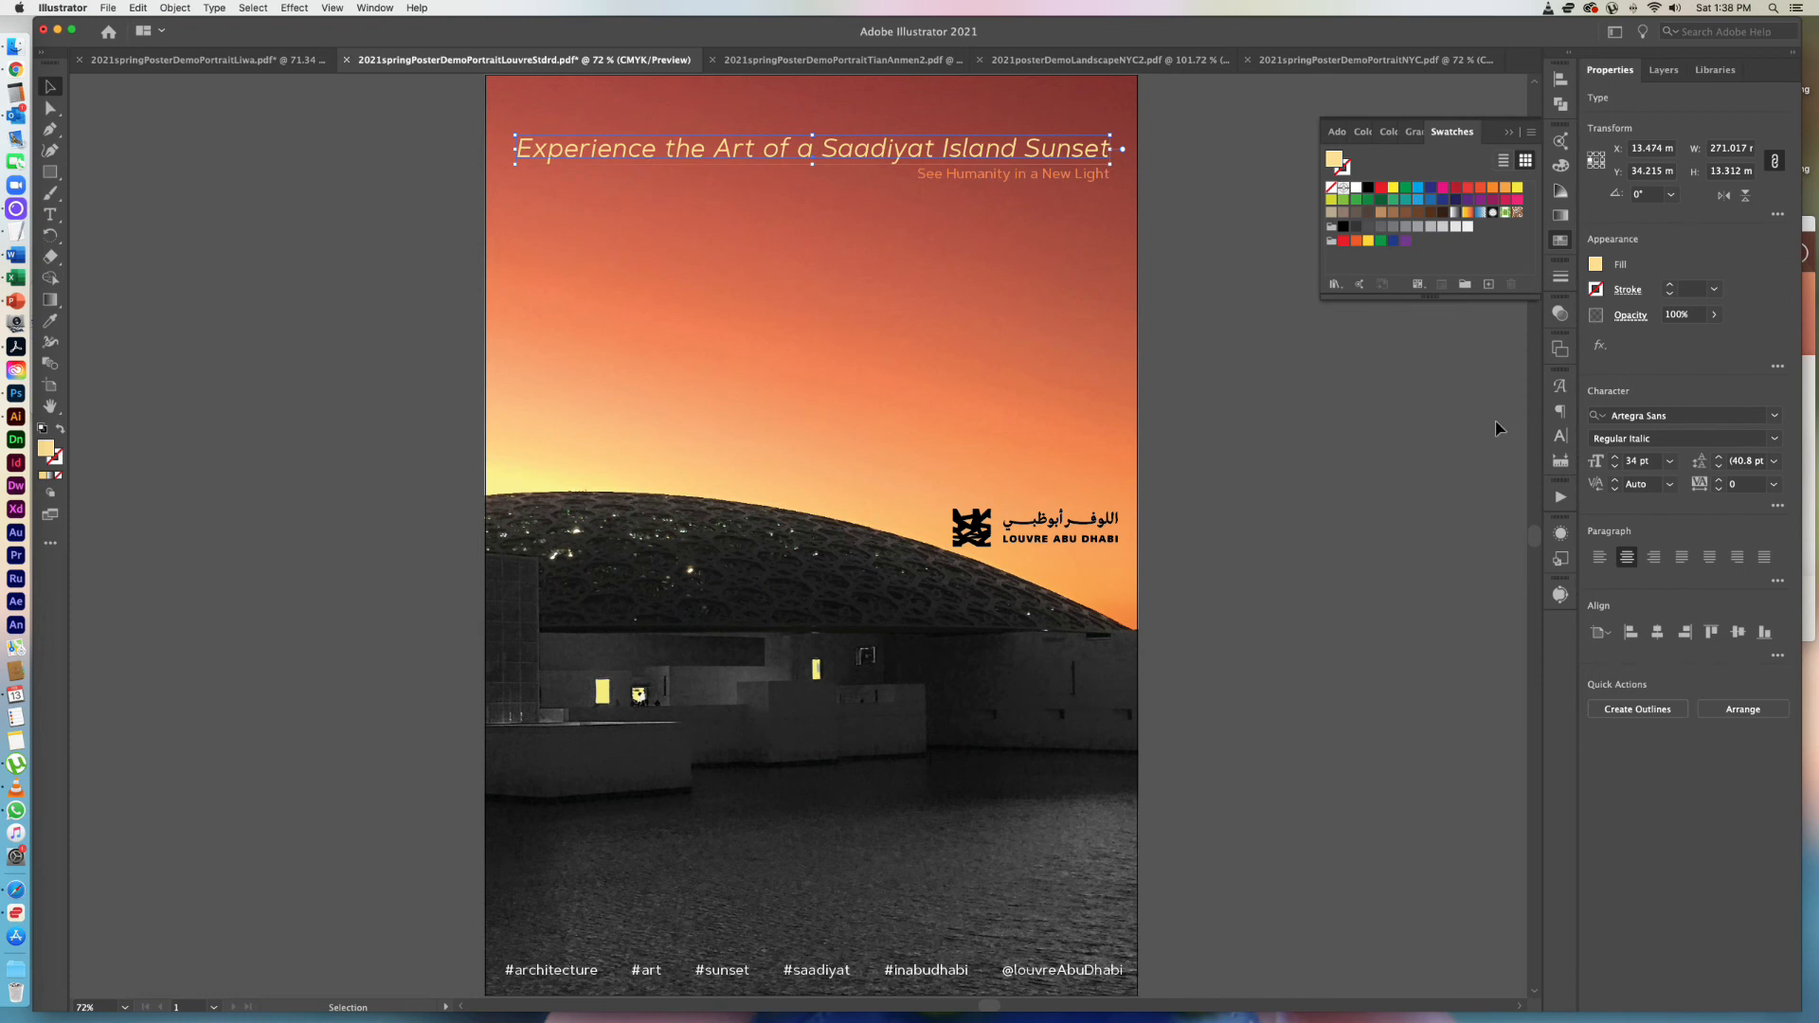
left_click(1694, 415)
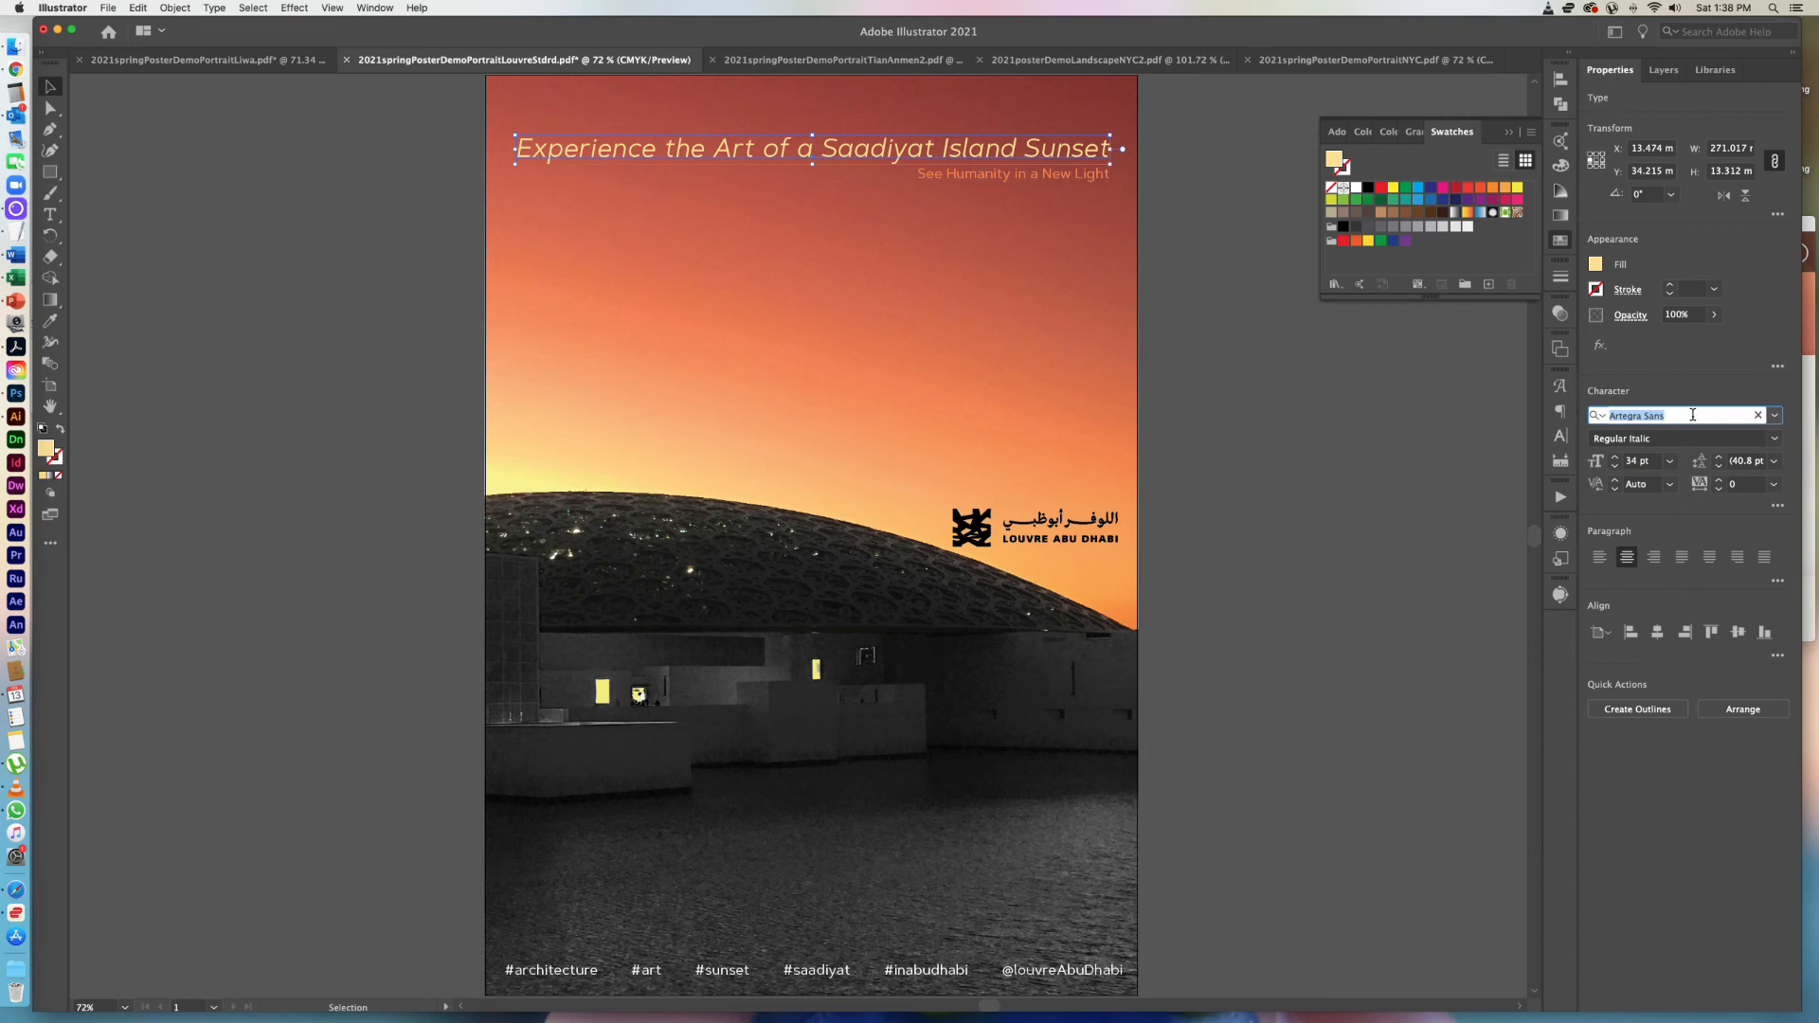
type("a")
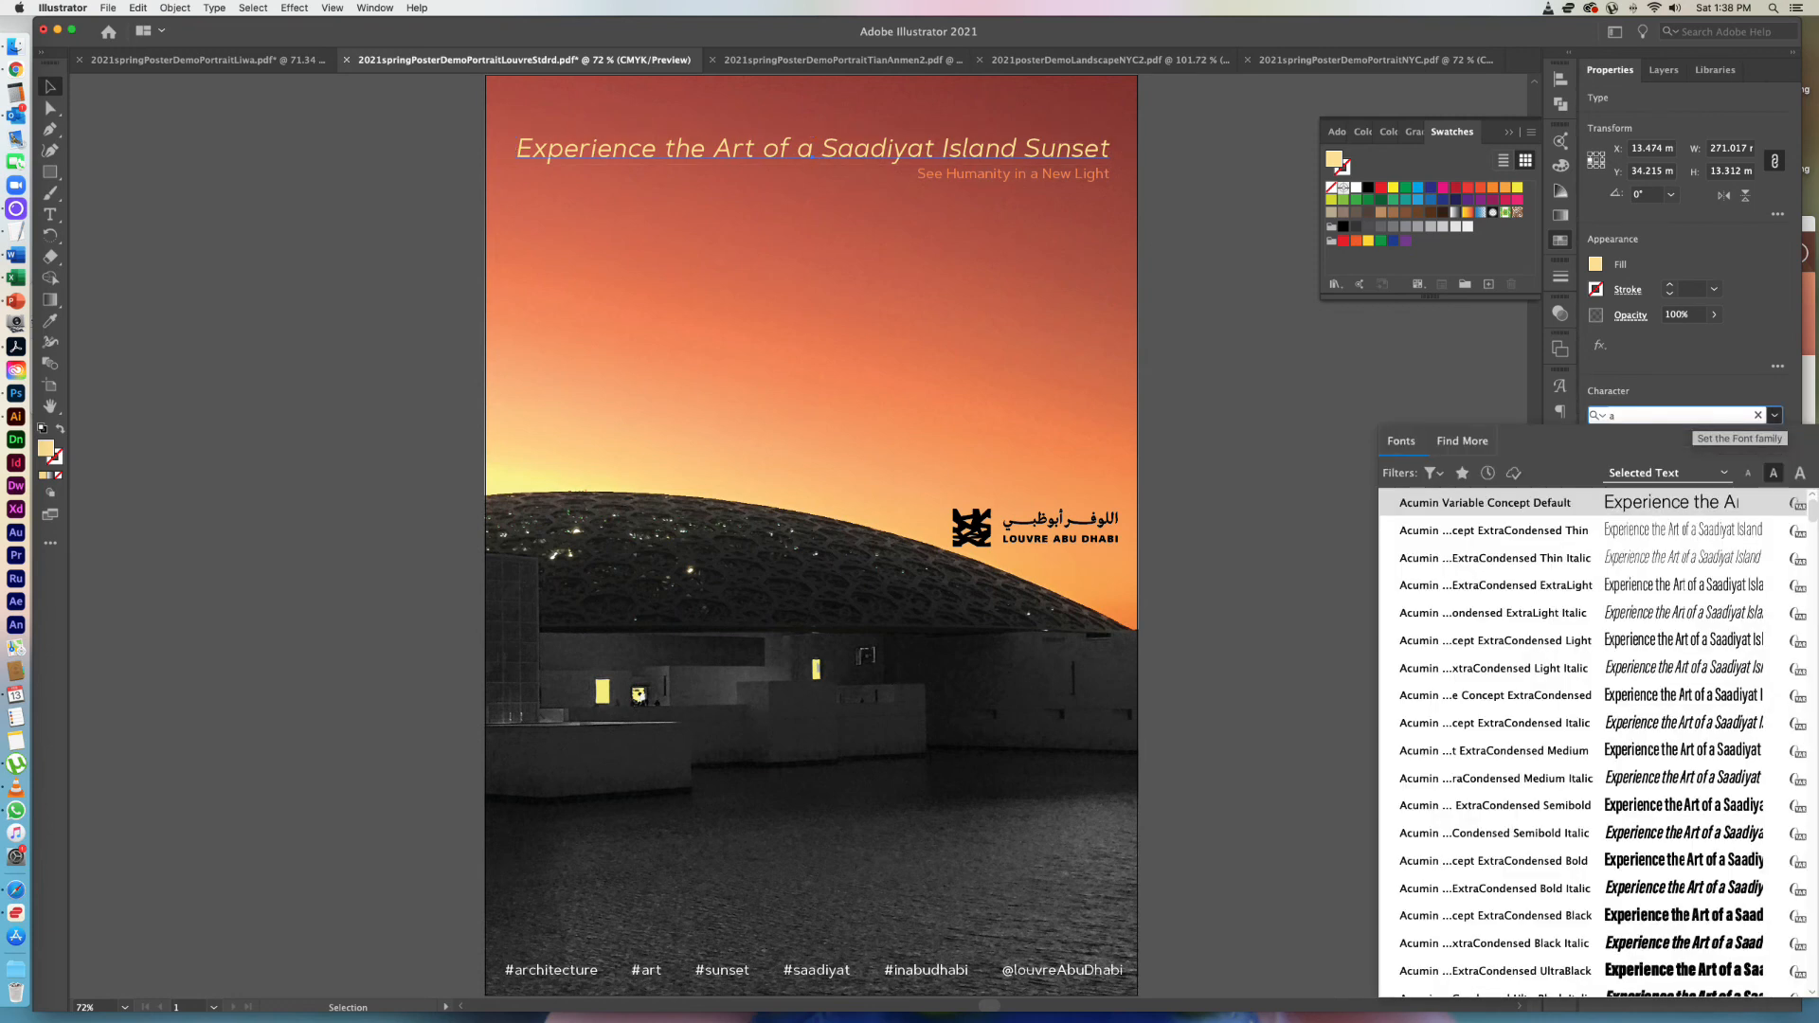
type("dobe")
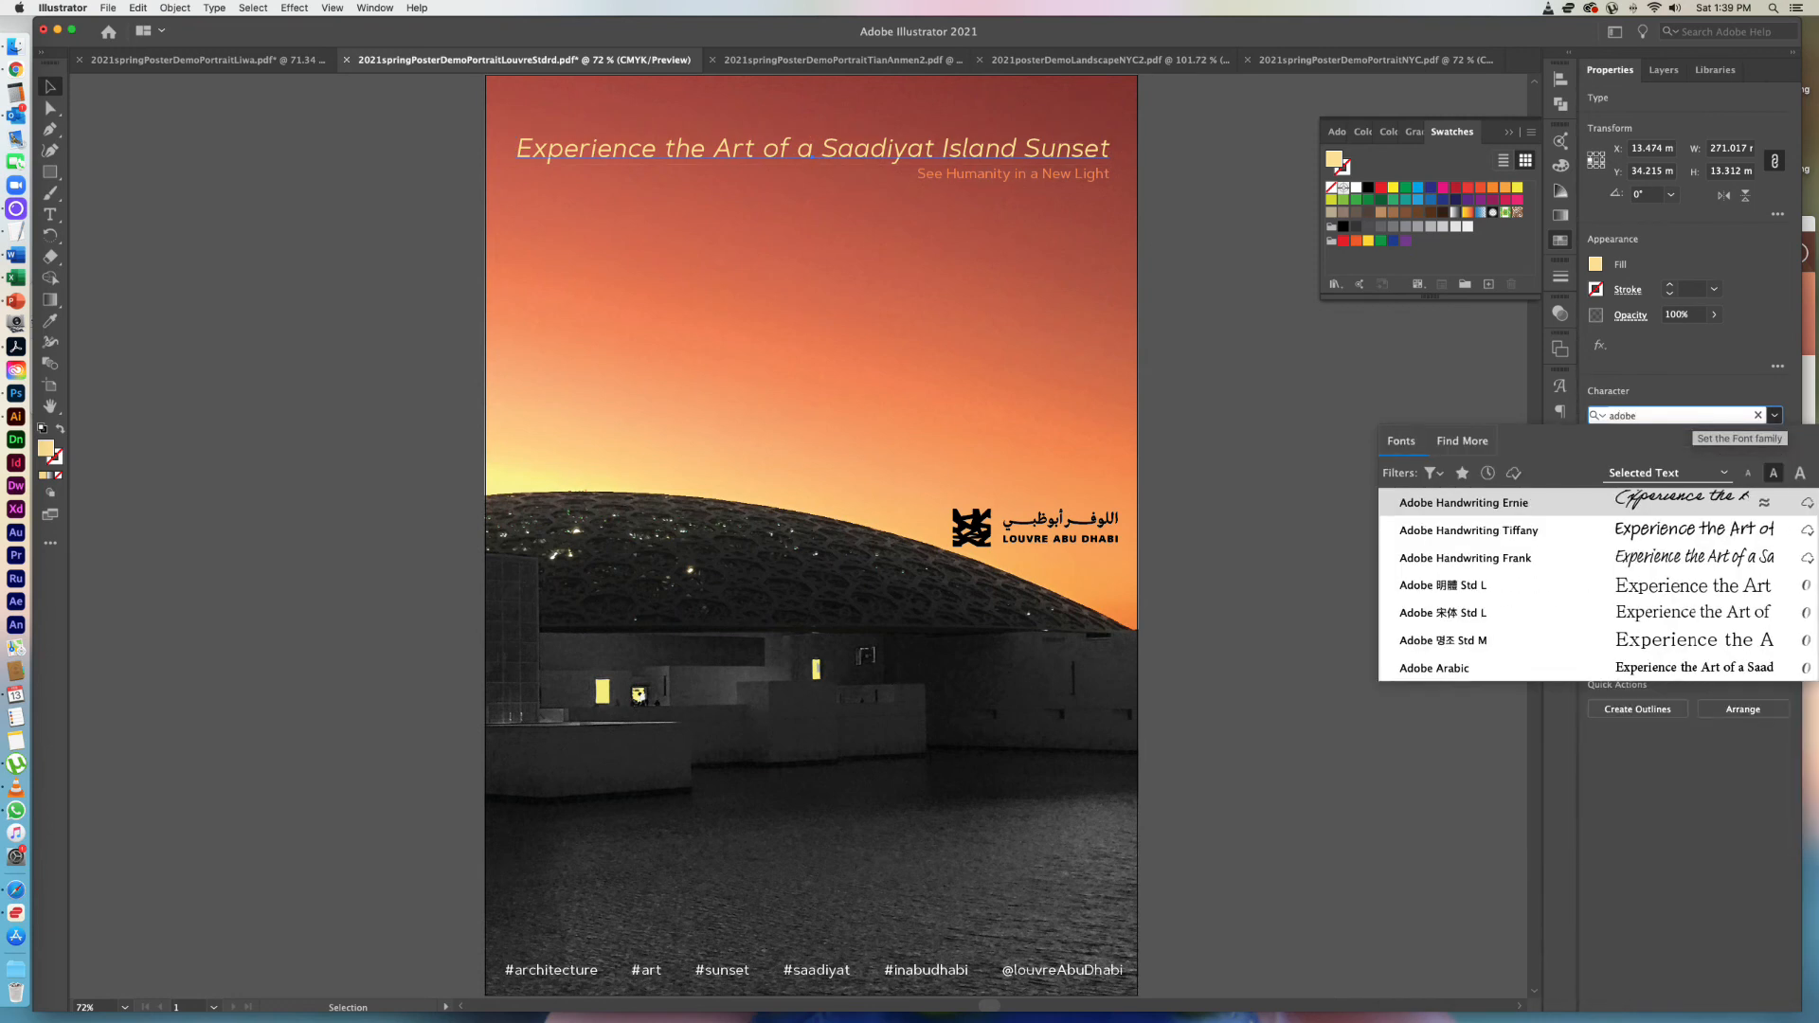
left_click(1557, 509)
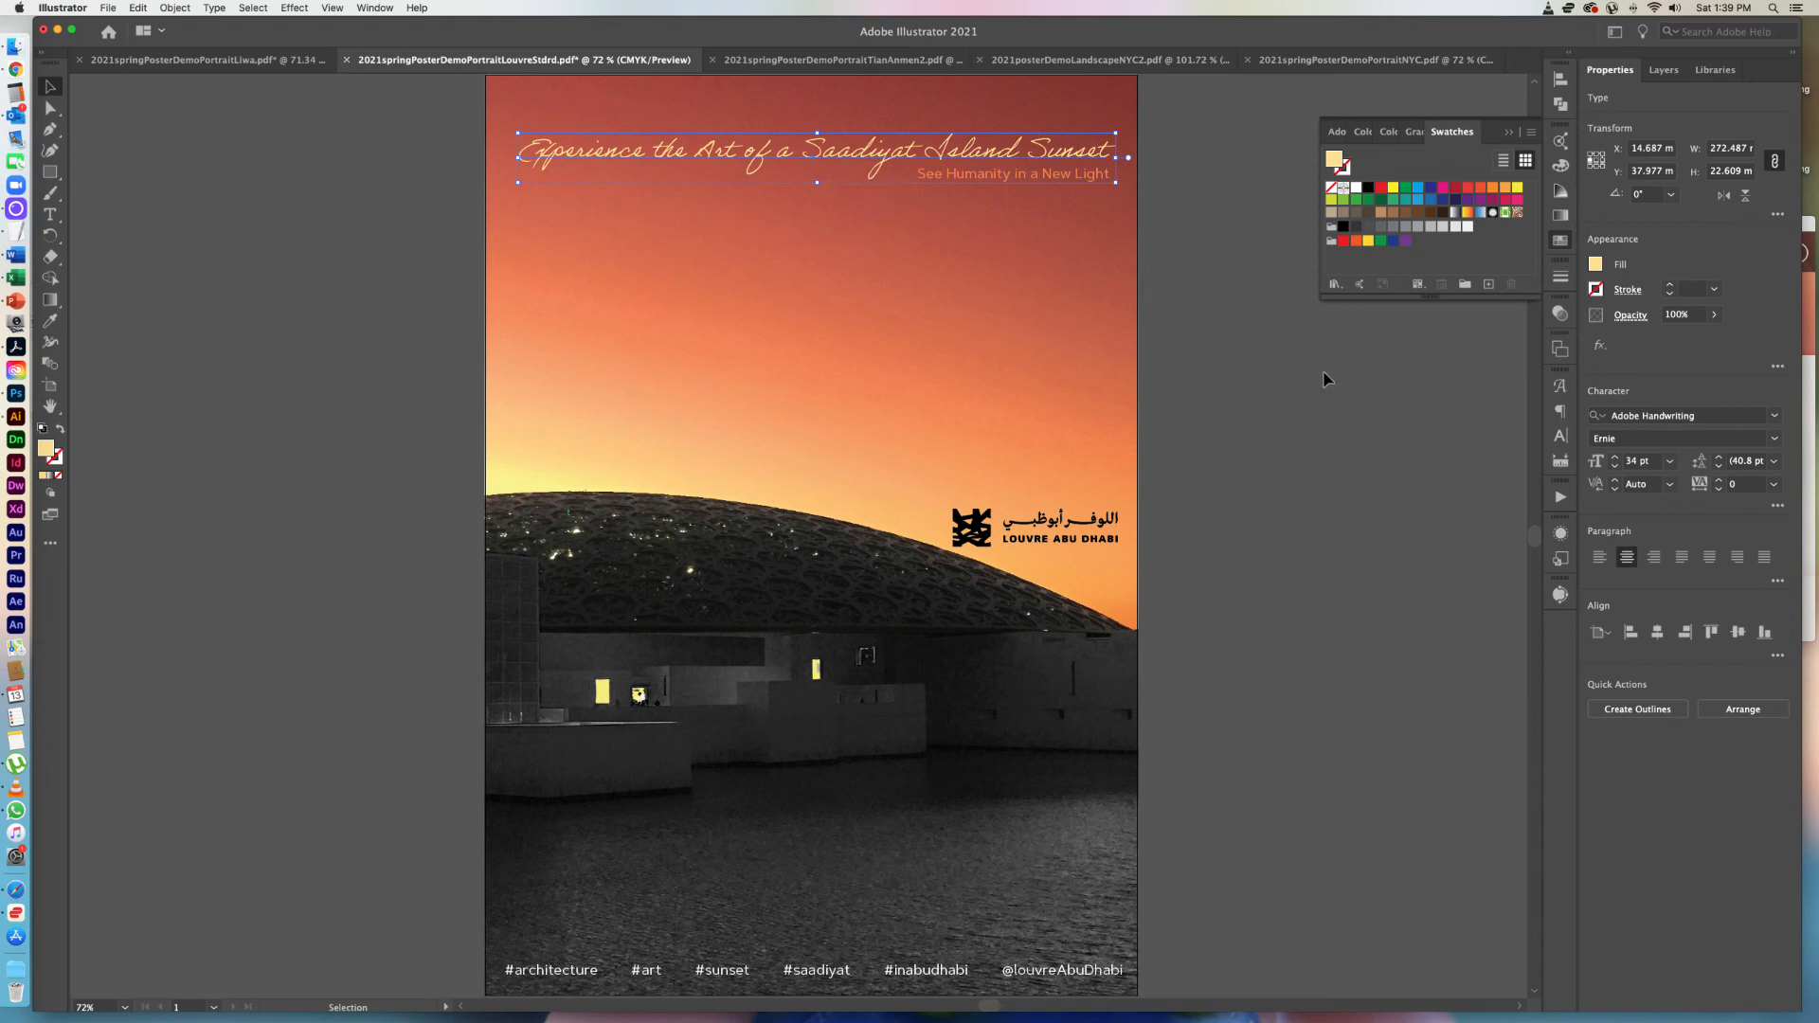
Change the headline's typeface to Photograph Signature Regular.
left_click(1703, 417)
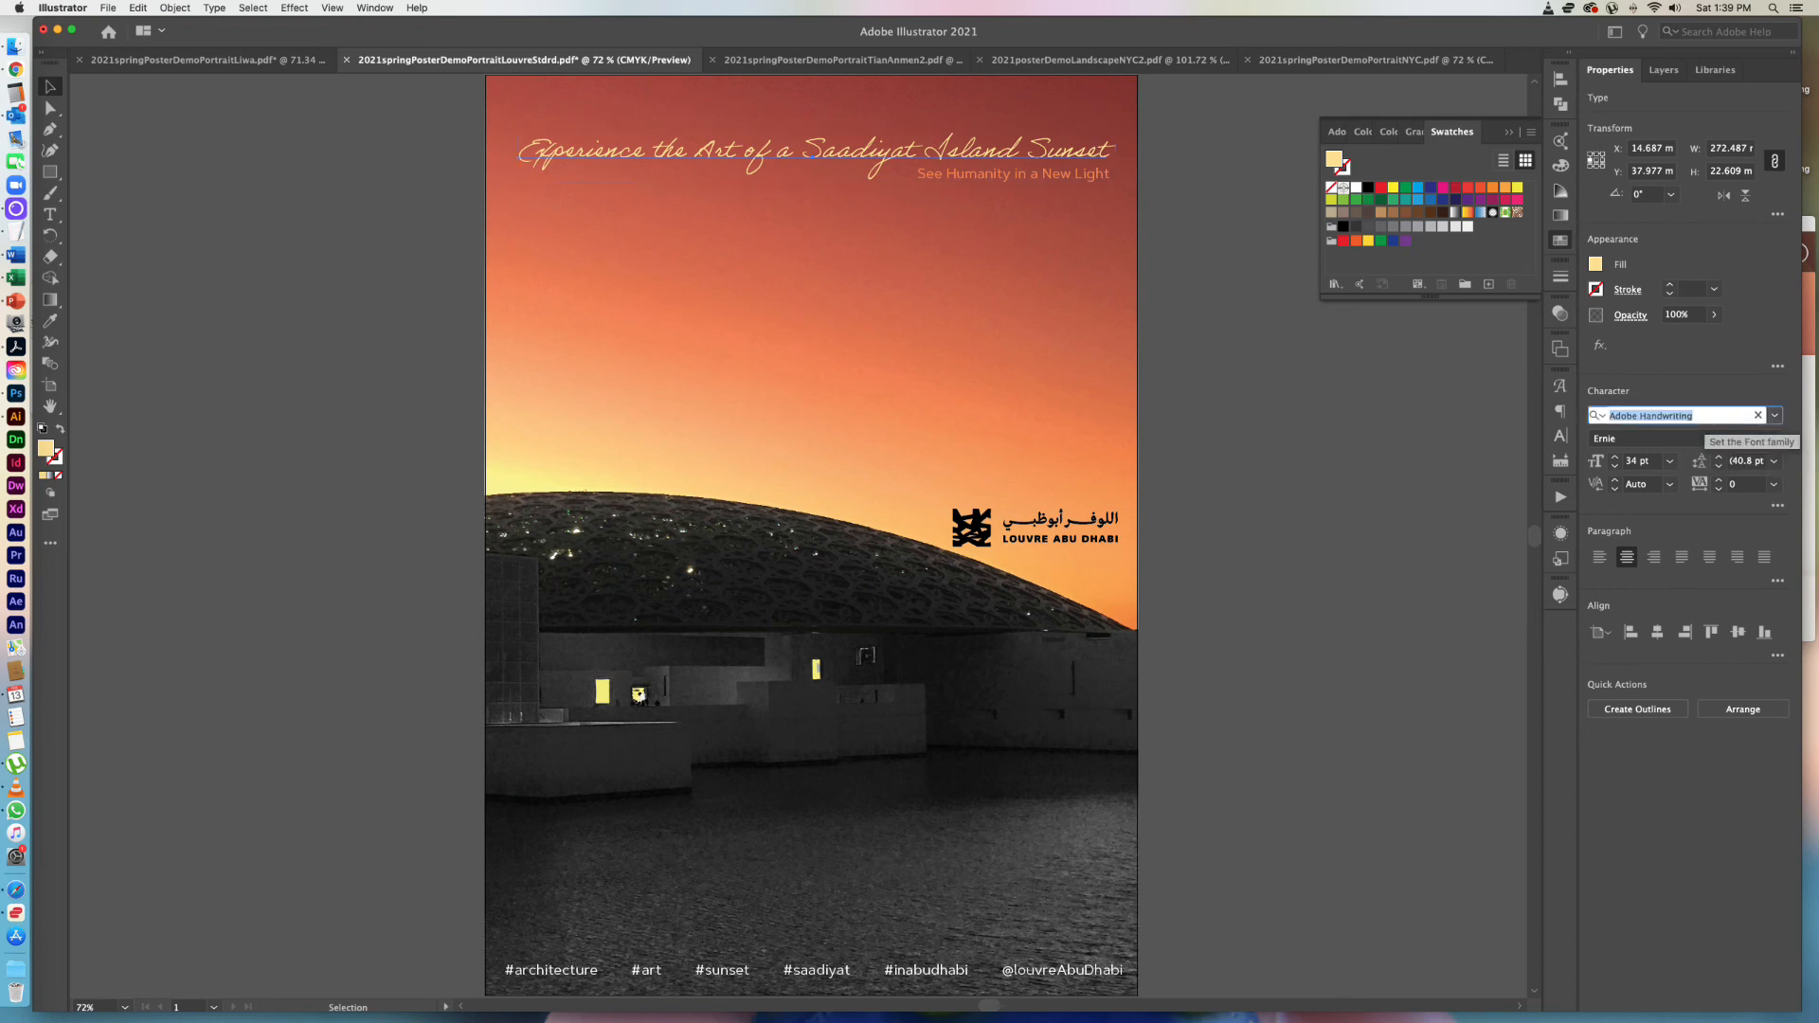
type("phot")
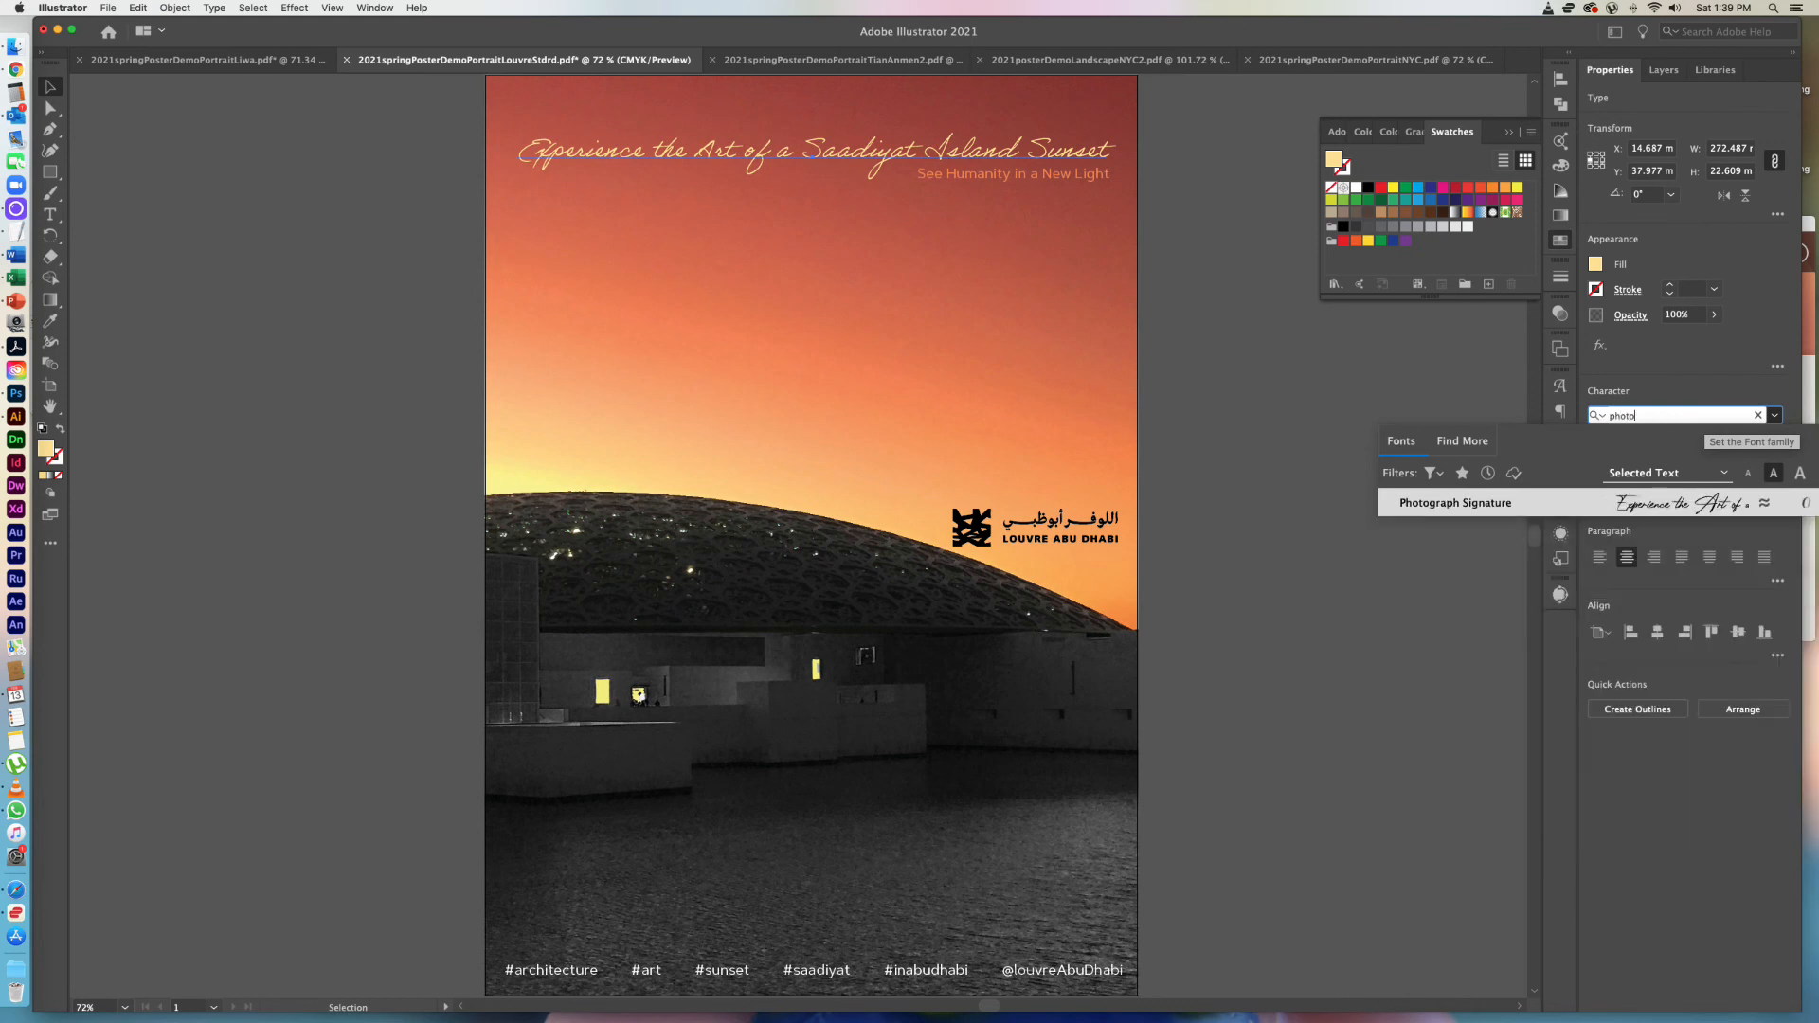
type("o")
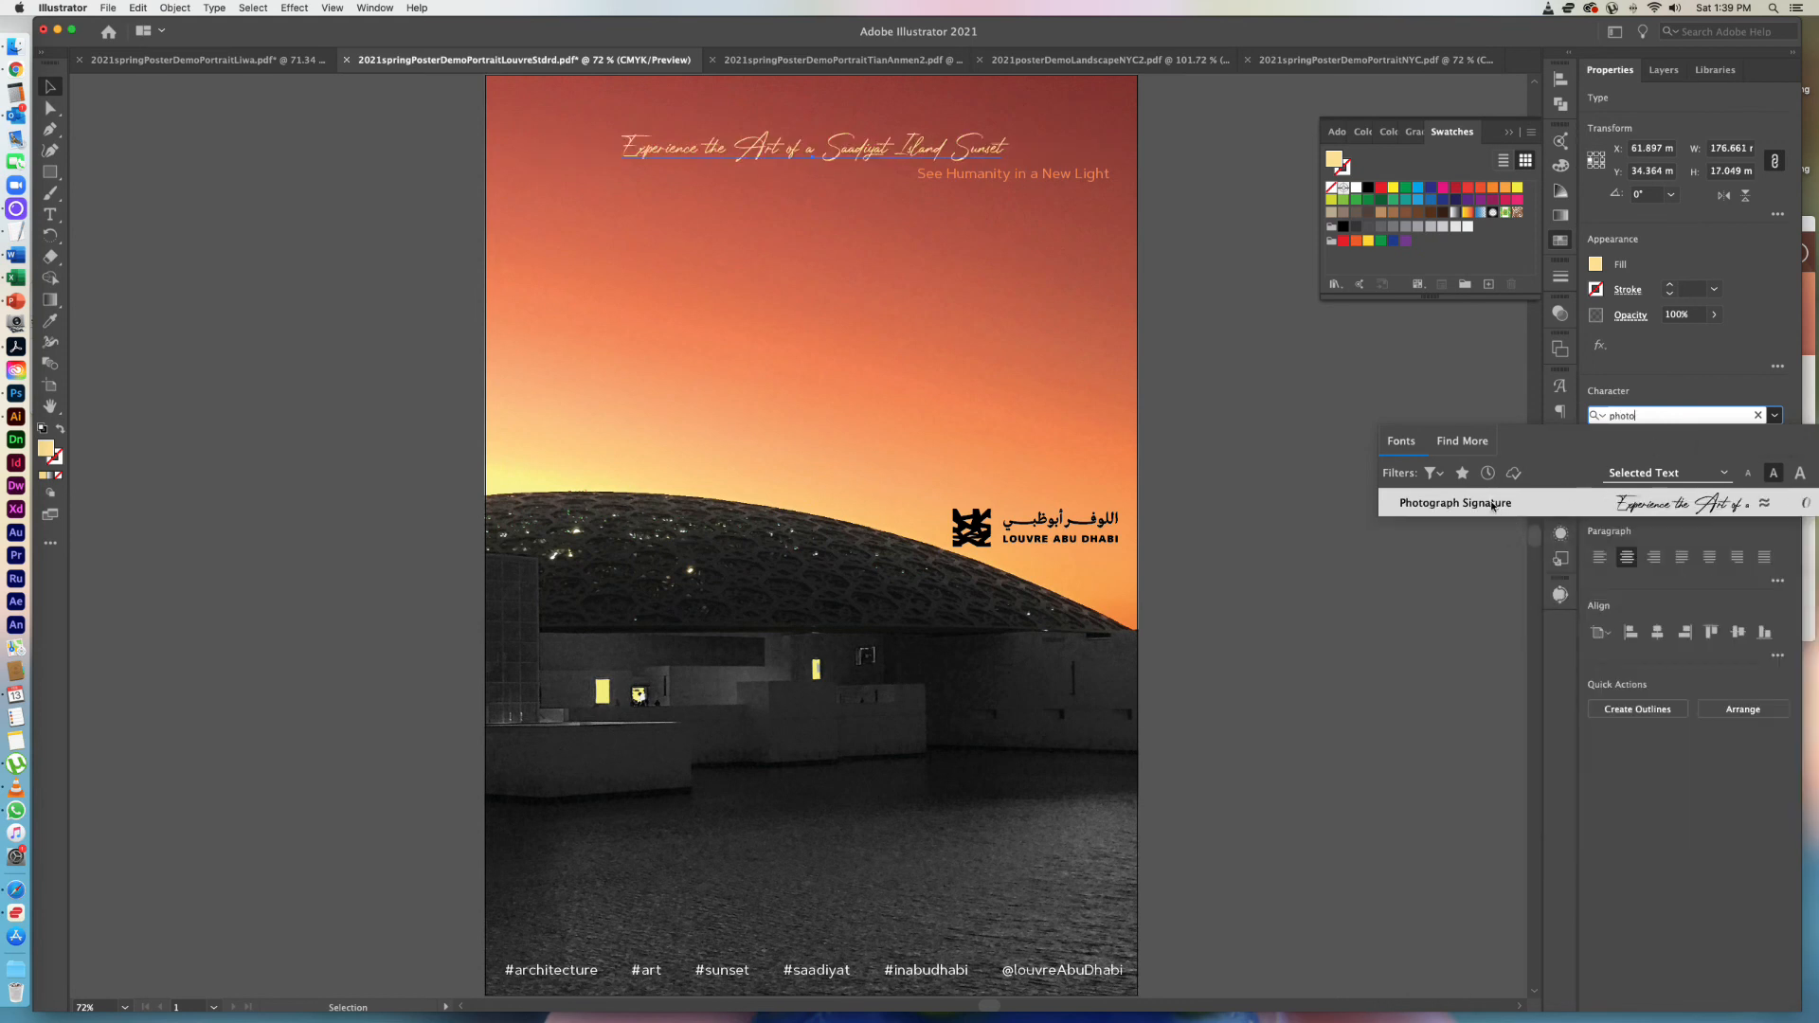
left_click(1492, 503)
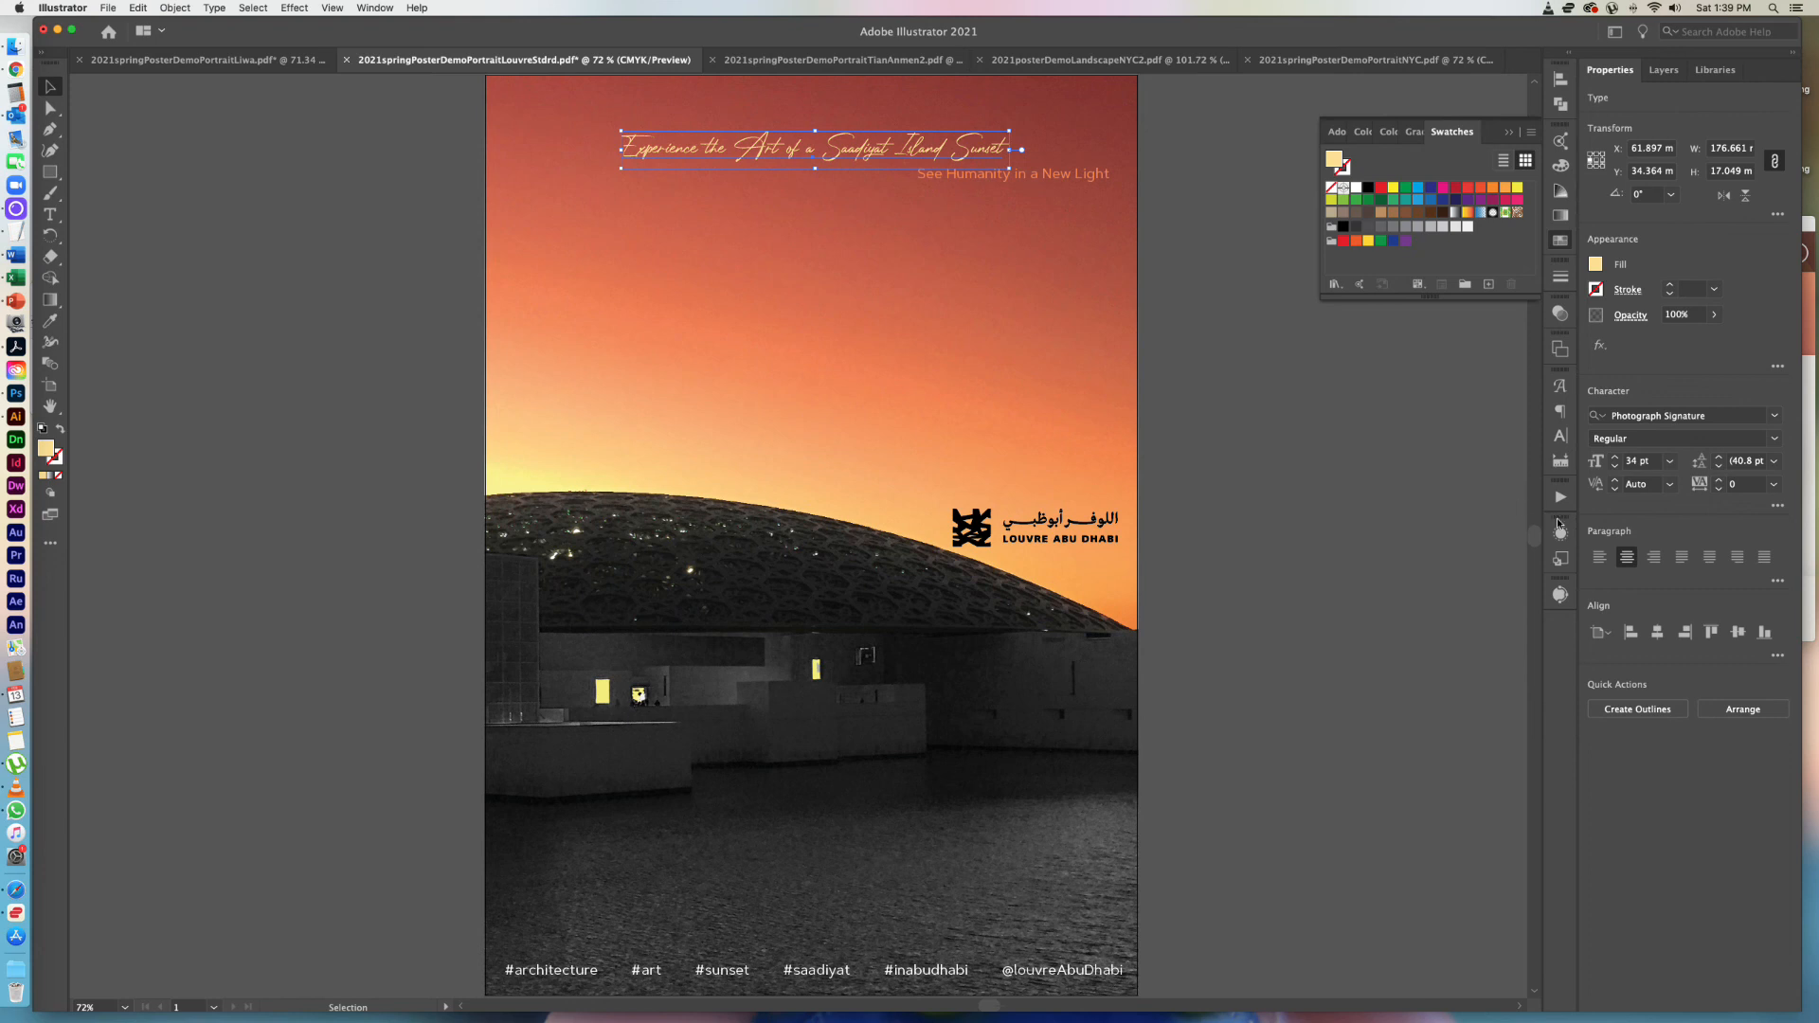
Set the Photograph Signature headline's font size to 54 pt and deselect it.
double_click(1631, 461)
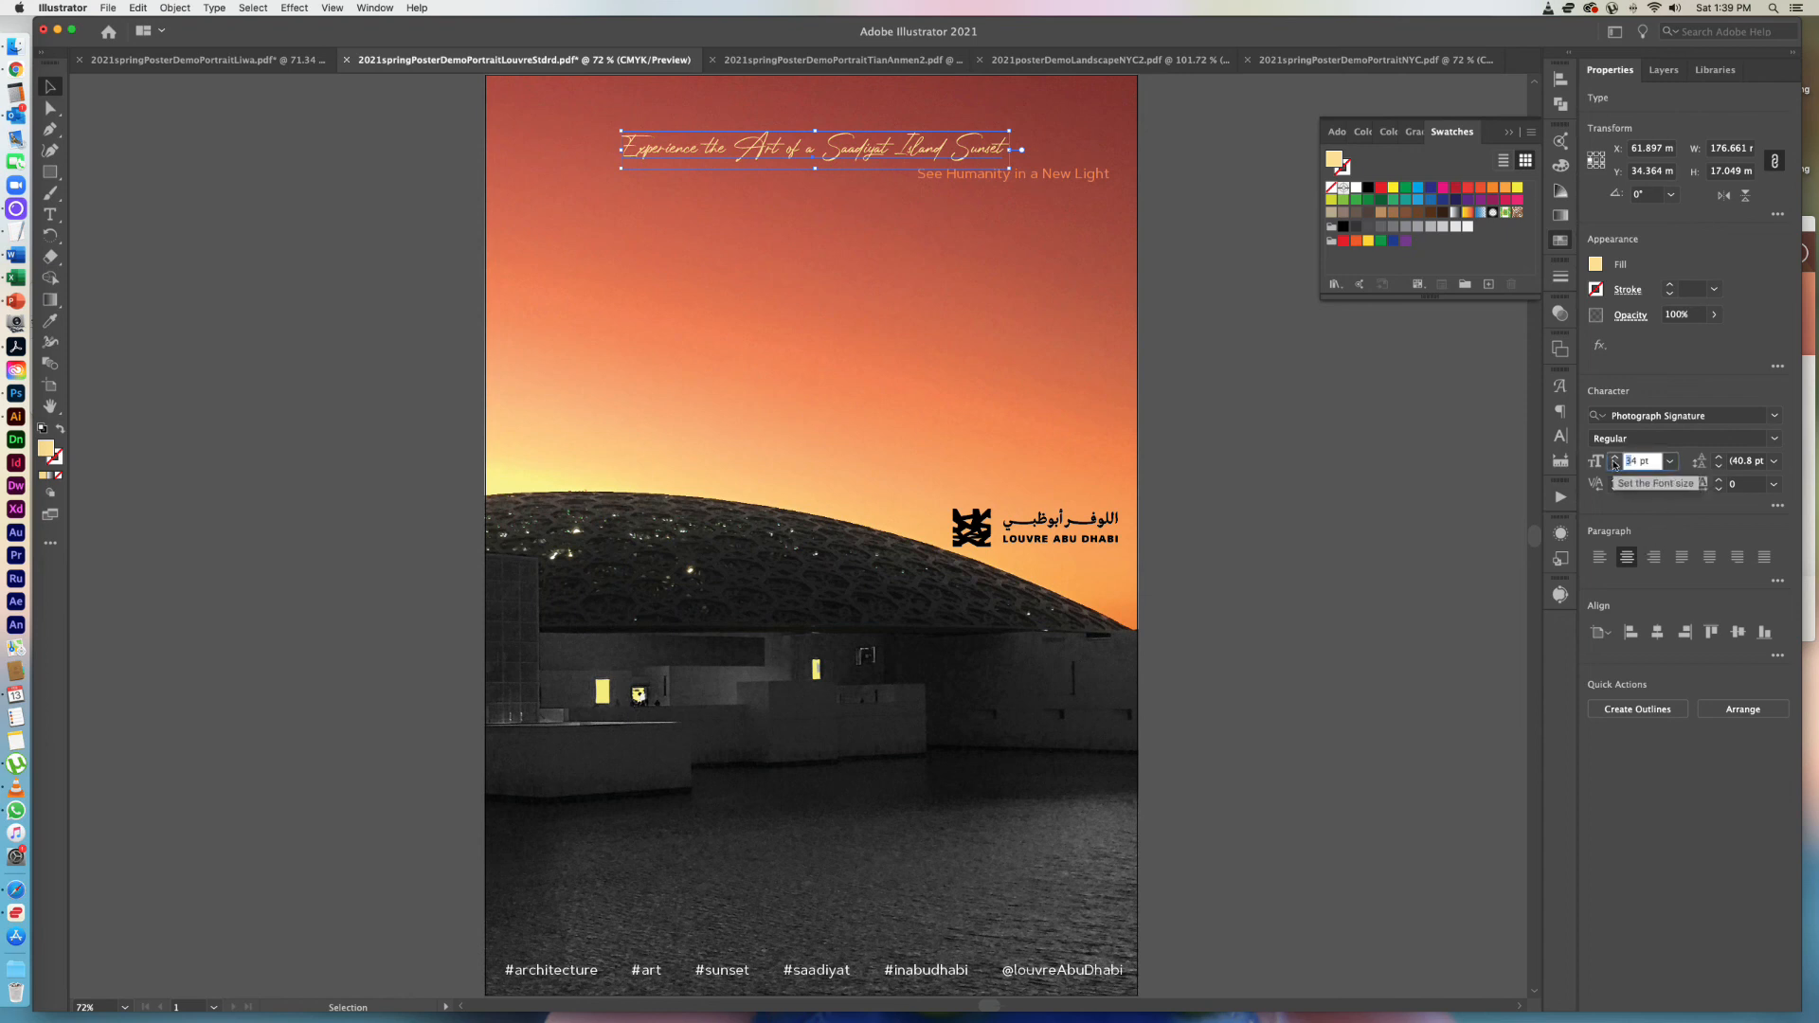
type("54")
double_click(1649, 487)
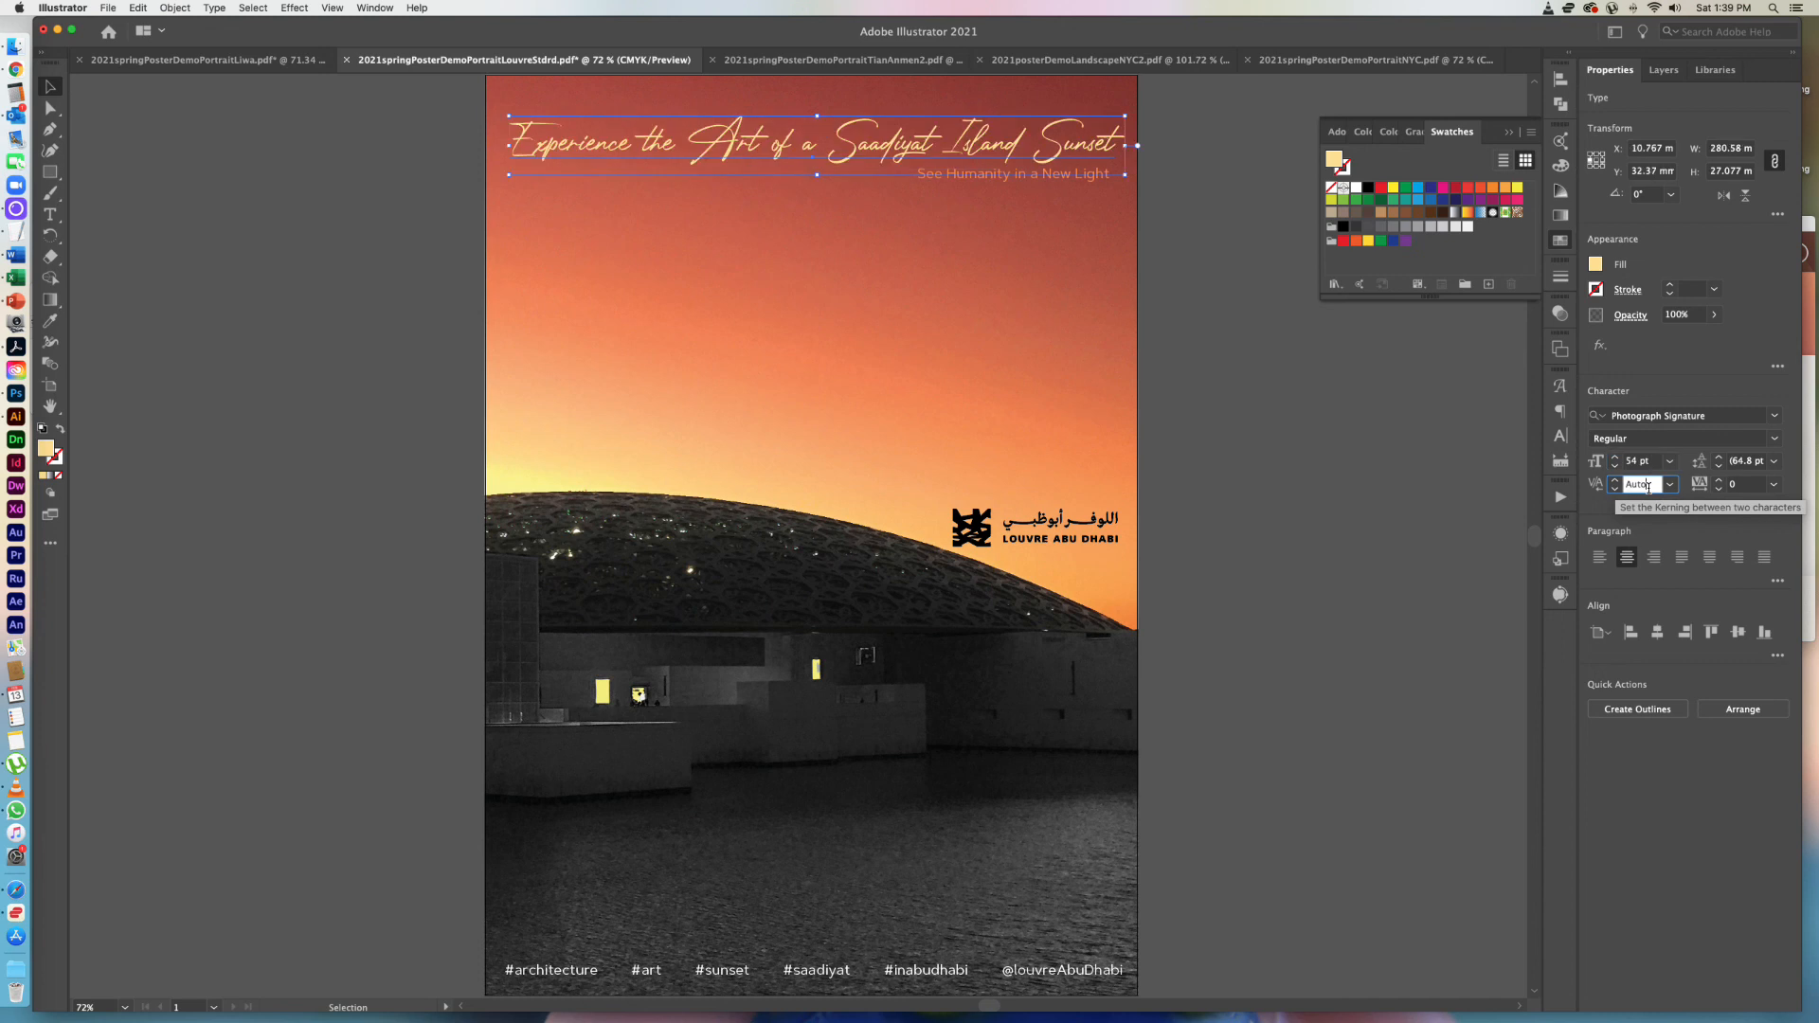
left_click(1238, 452)
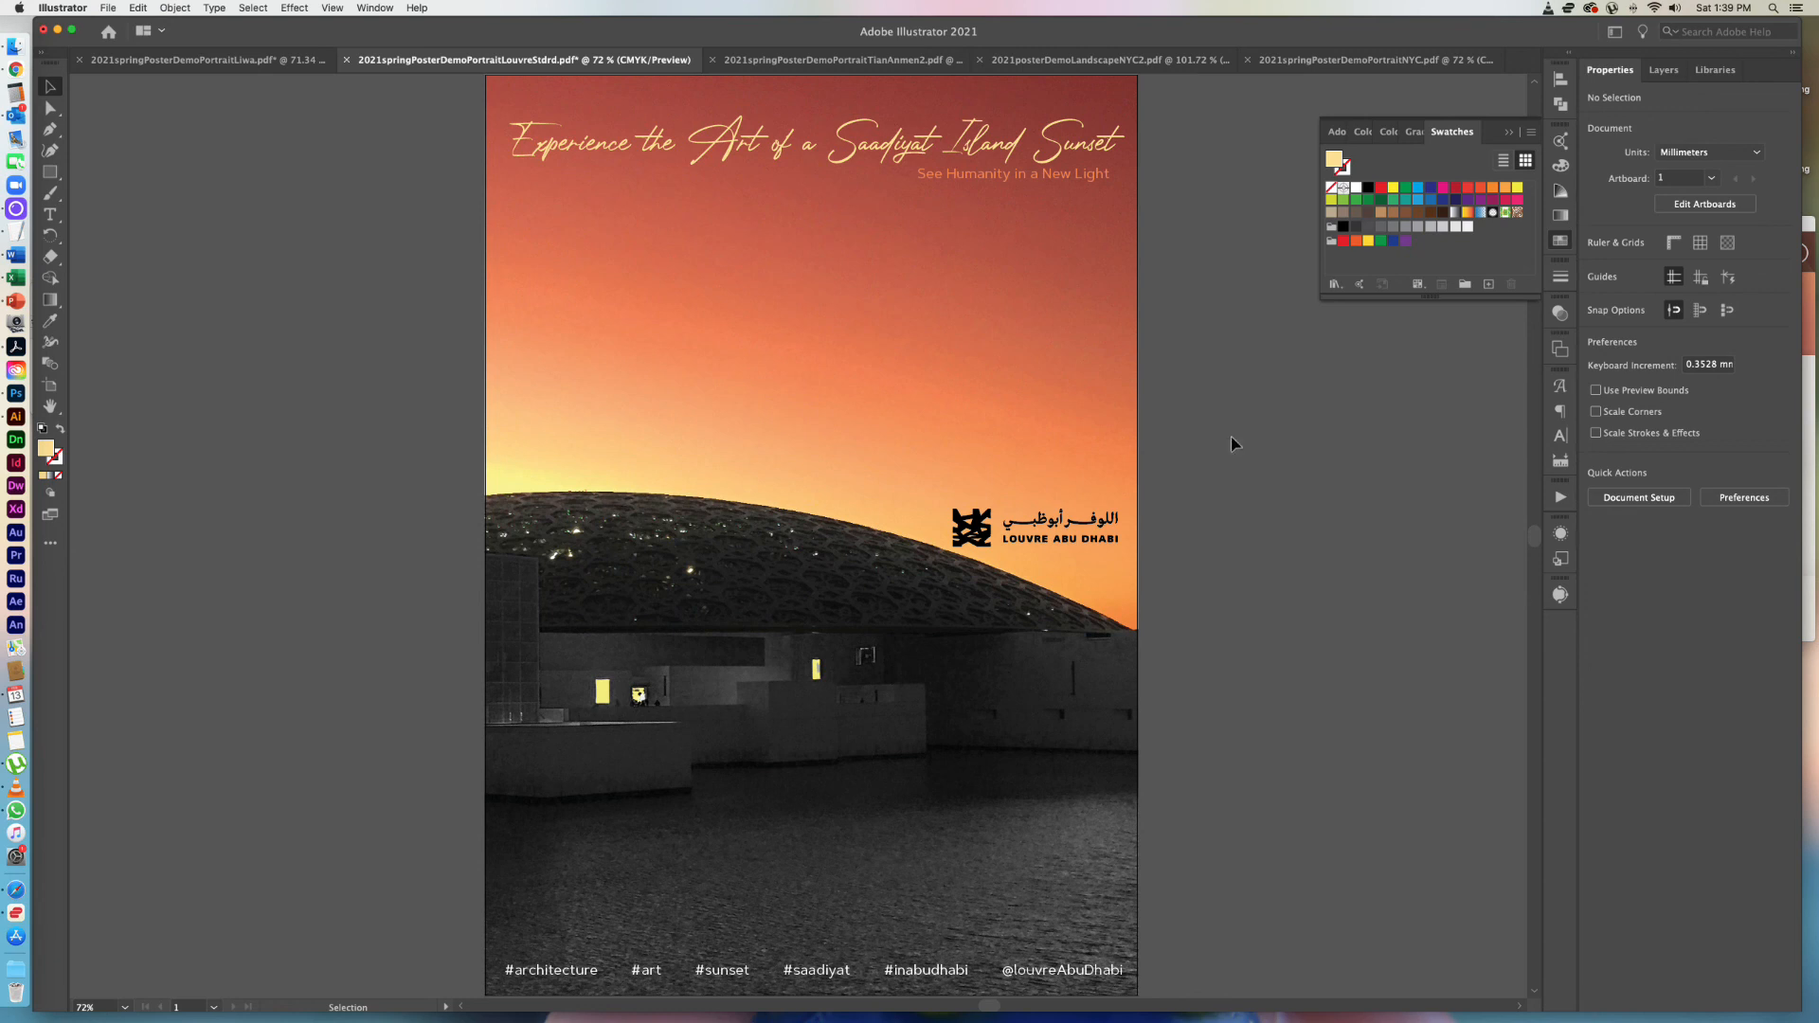
Nudge the headline and the tagline beneath it together about 9 mm up towards the poster's upper edge and deselect them.
left_click(871, 155)
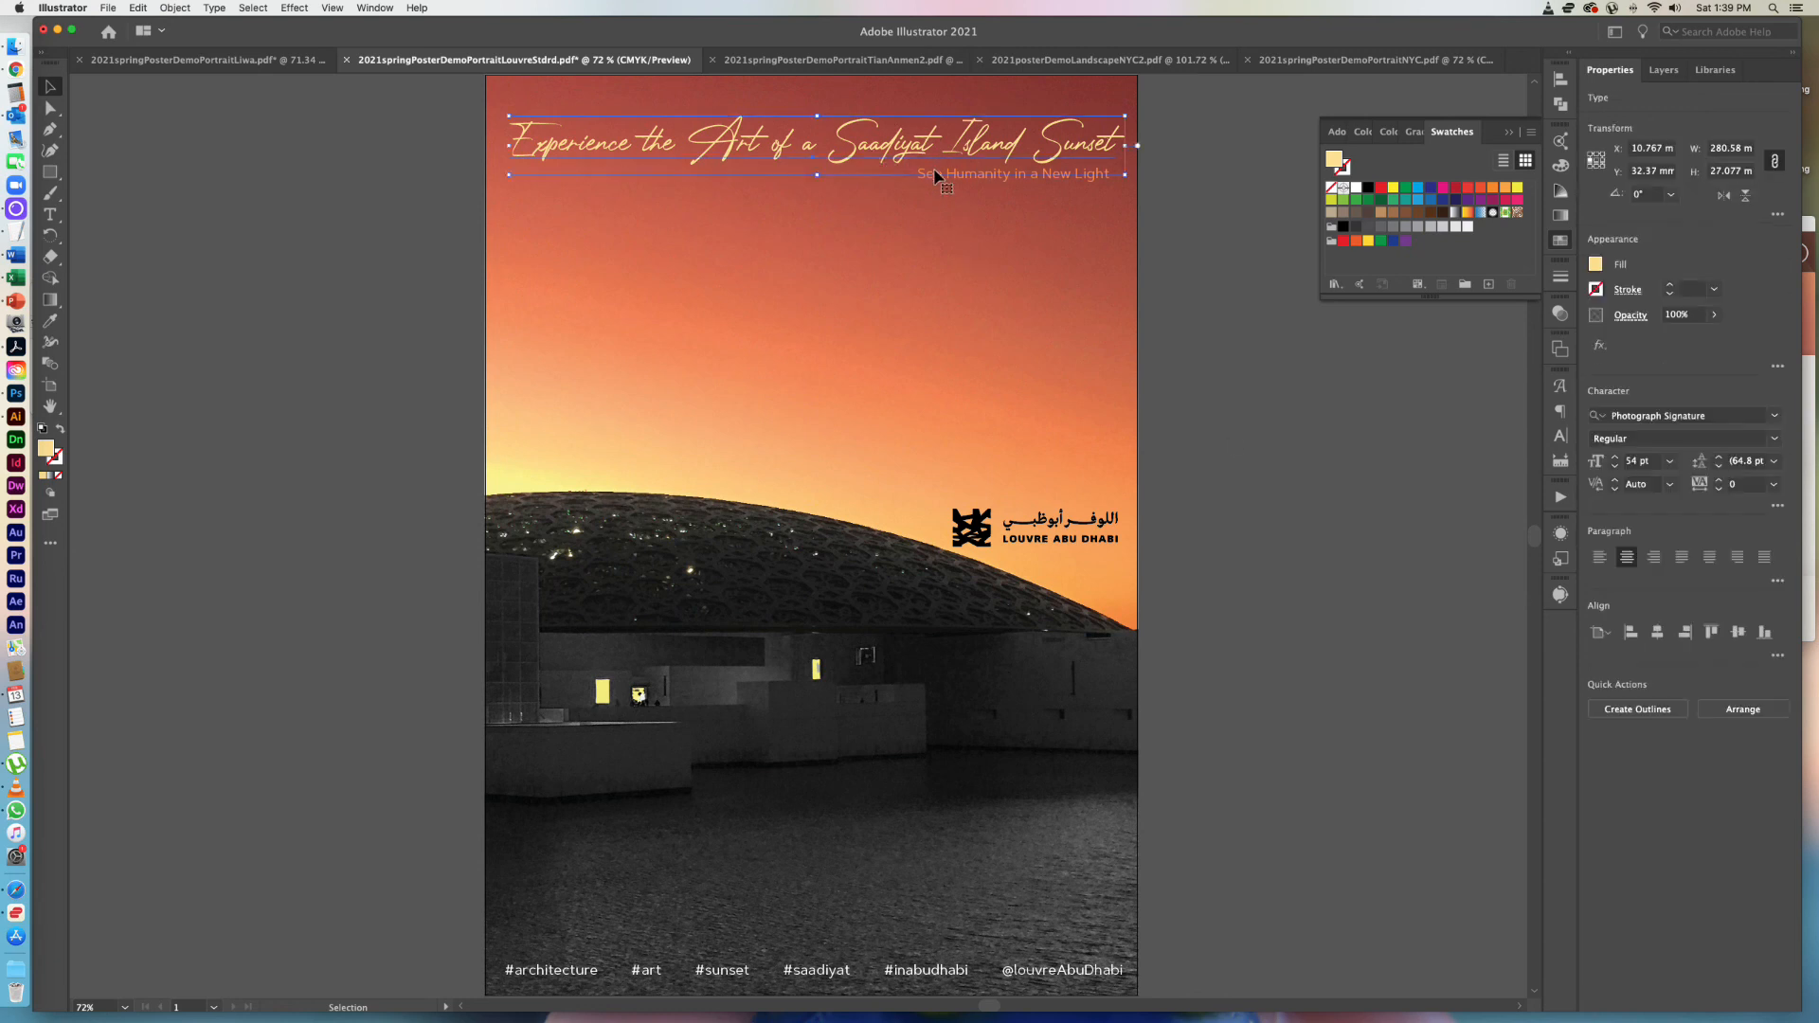
key("shift+super+a")
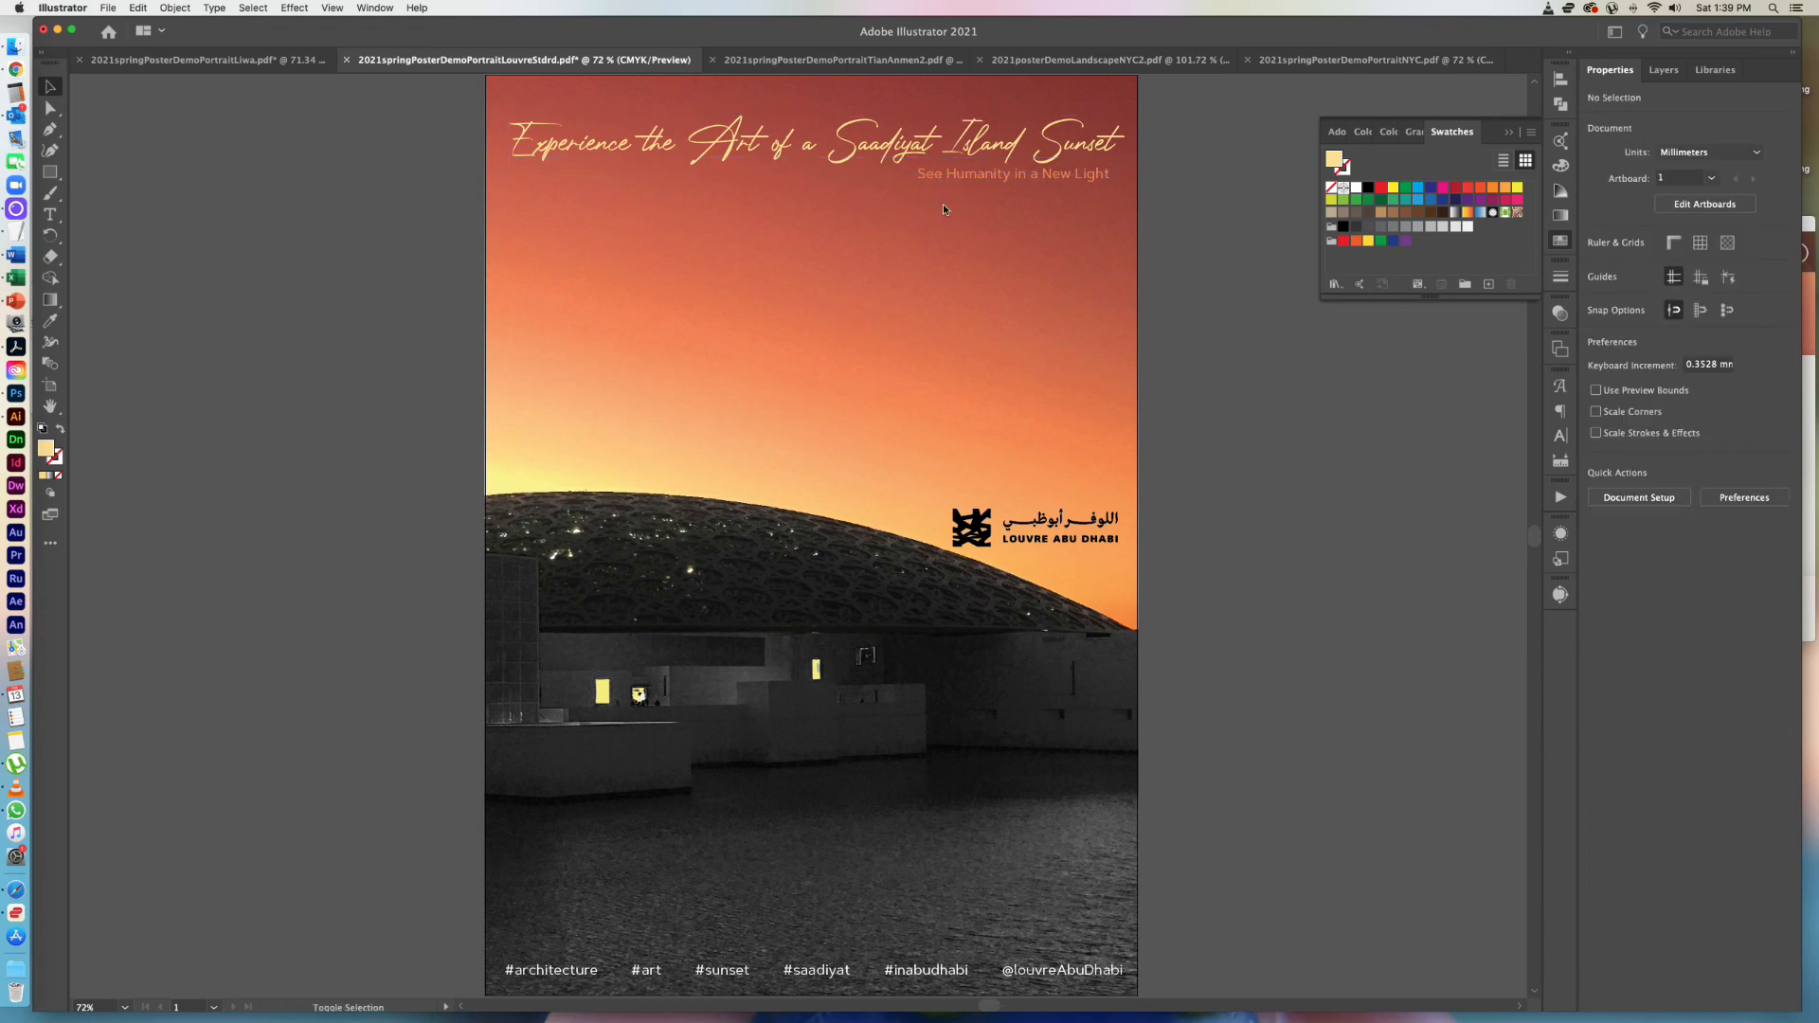
left_click(942, 179)
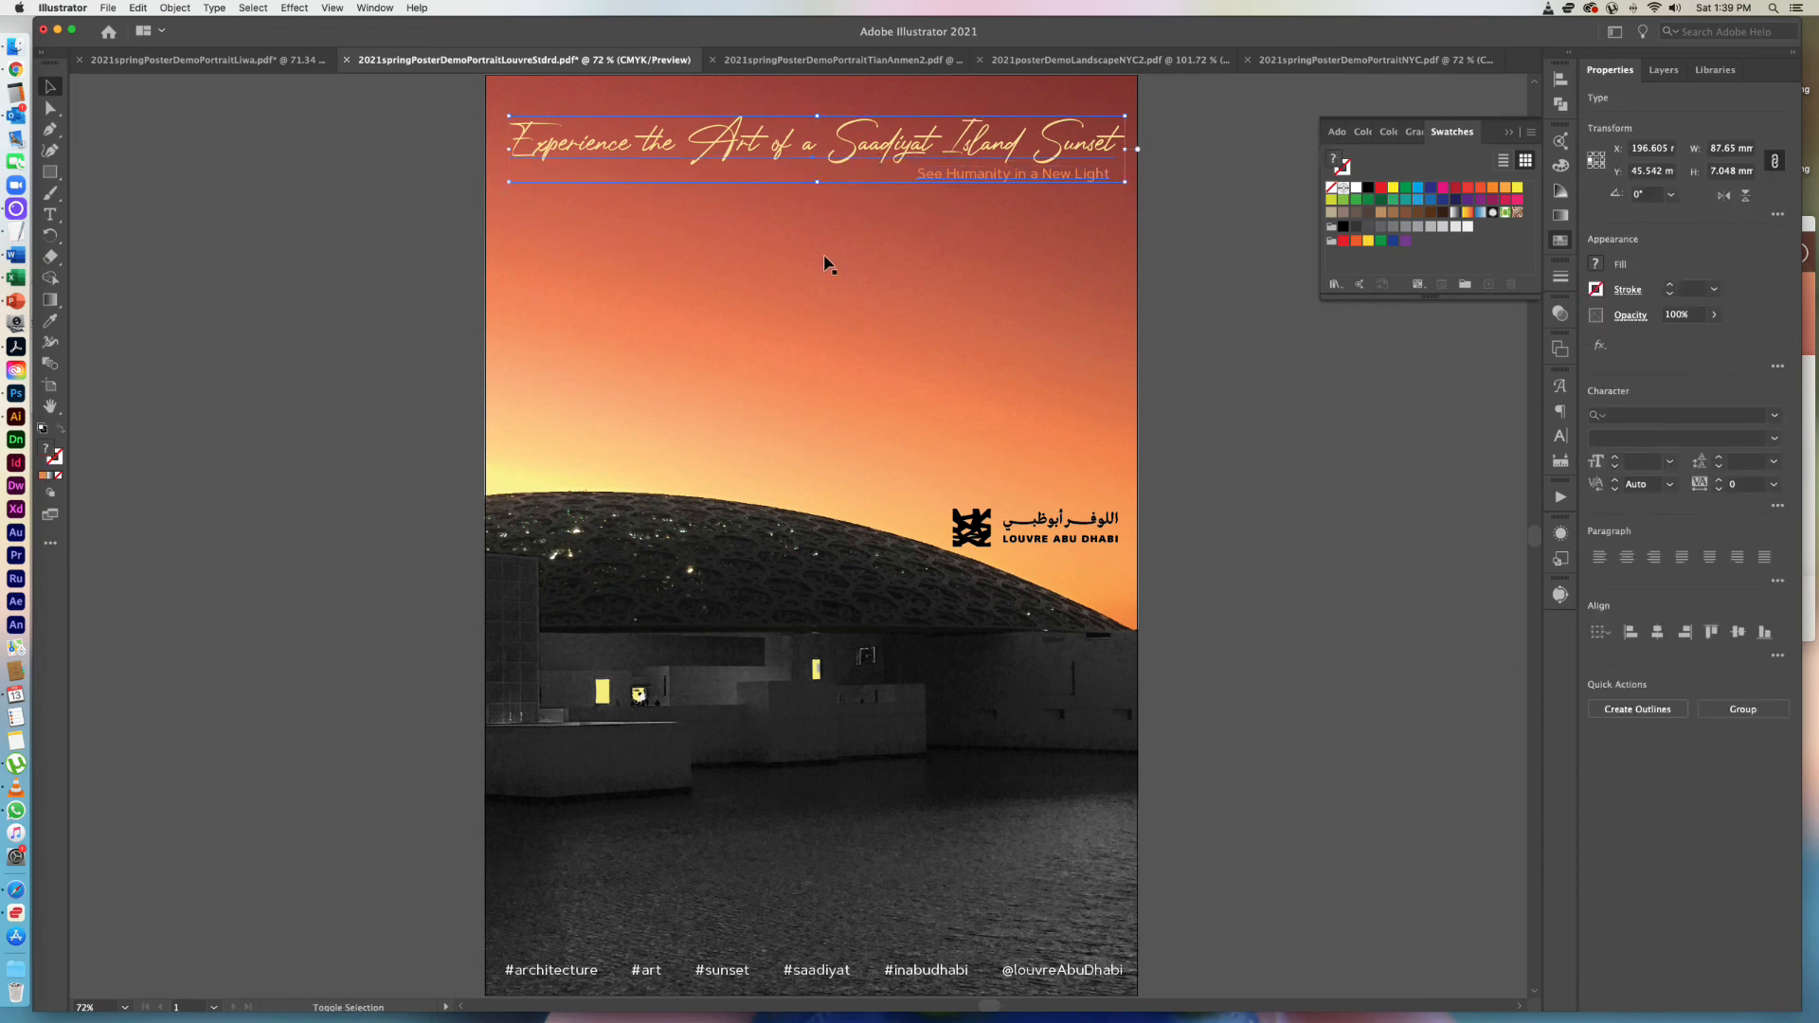
key("Up")
key("Up")
key("Up")
key("Up")
key("Up")
key("Up")
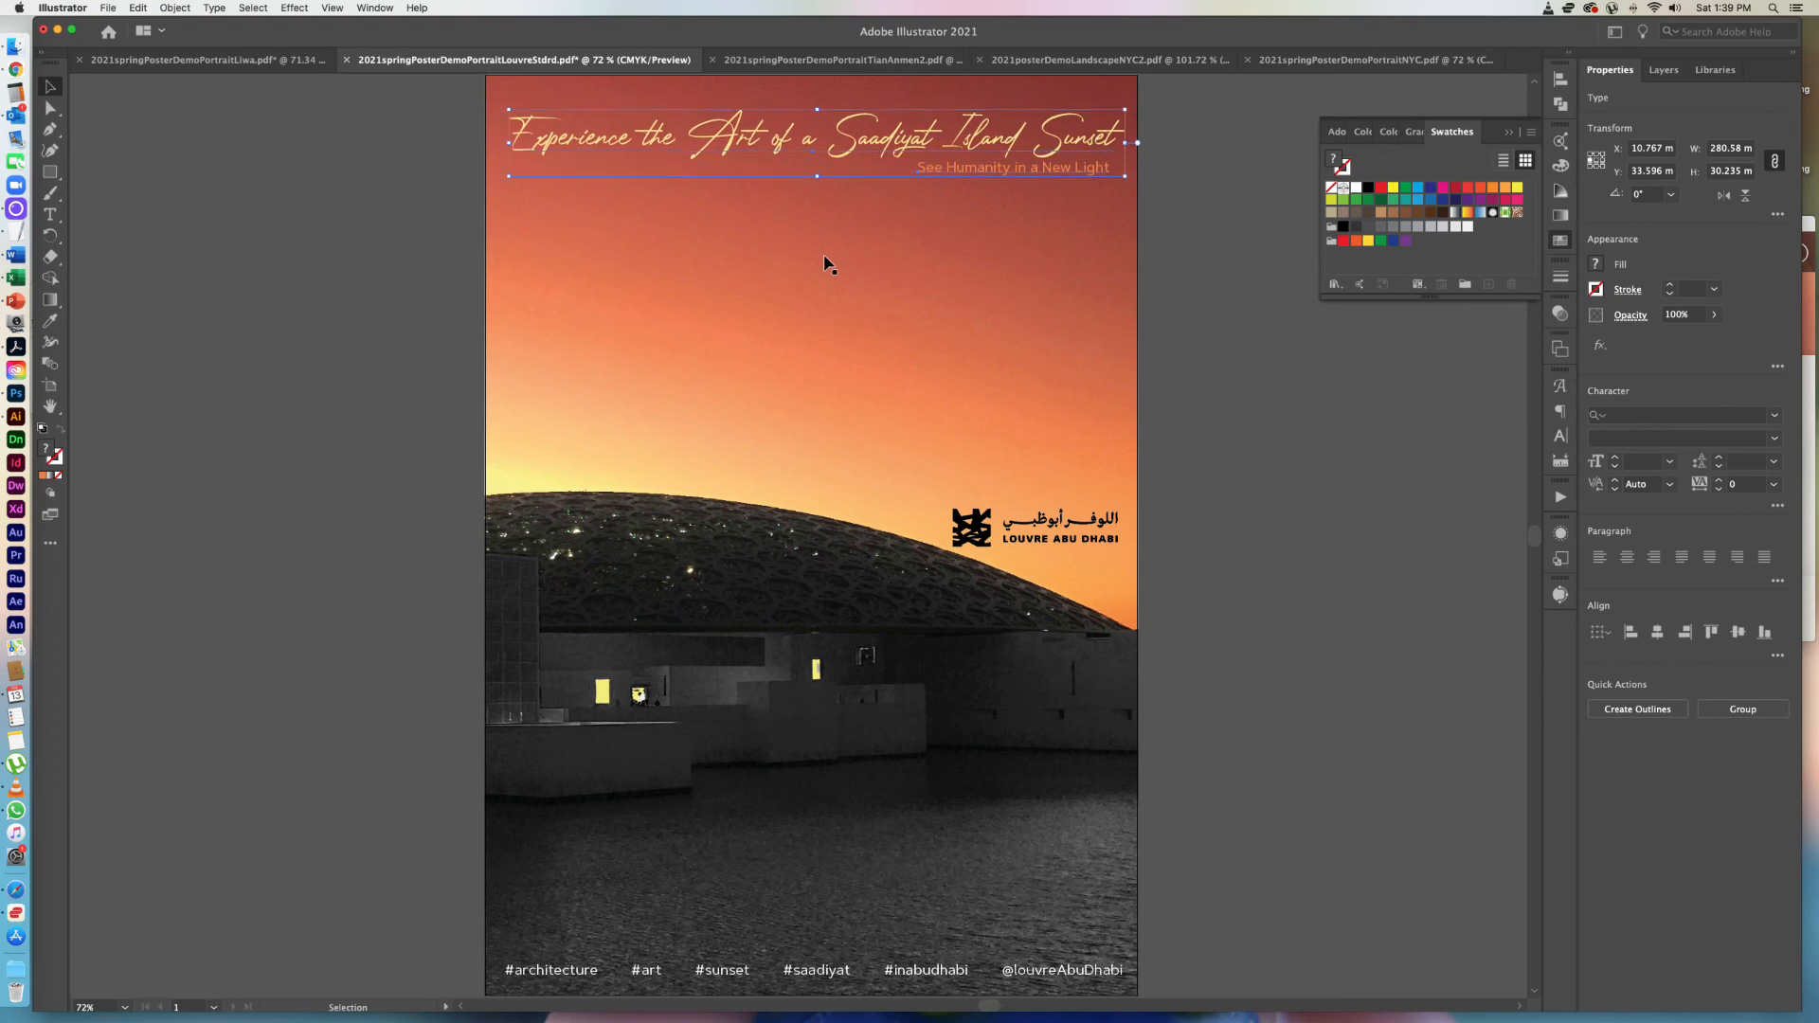
key("Up")
key("Up")
key("Up")
key("Up")
key("Up")
key("Up")
key("Up")
key("Up")
key("Up")
key("Up")
key("Up")
key("Up")
key("Up")
key("Up")
key("Up")
key("Up")
key("Up")
key("Up")
key("Up")
key("Up")
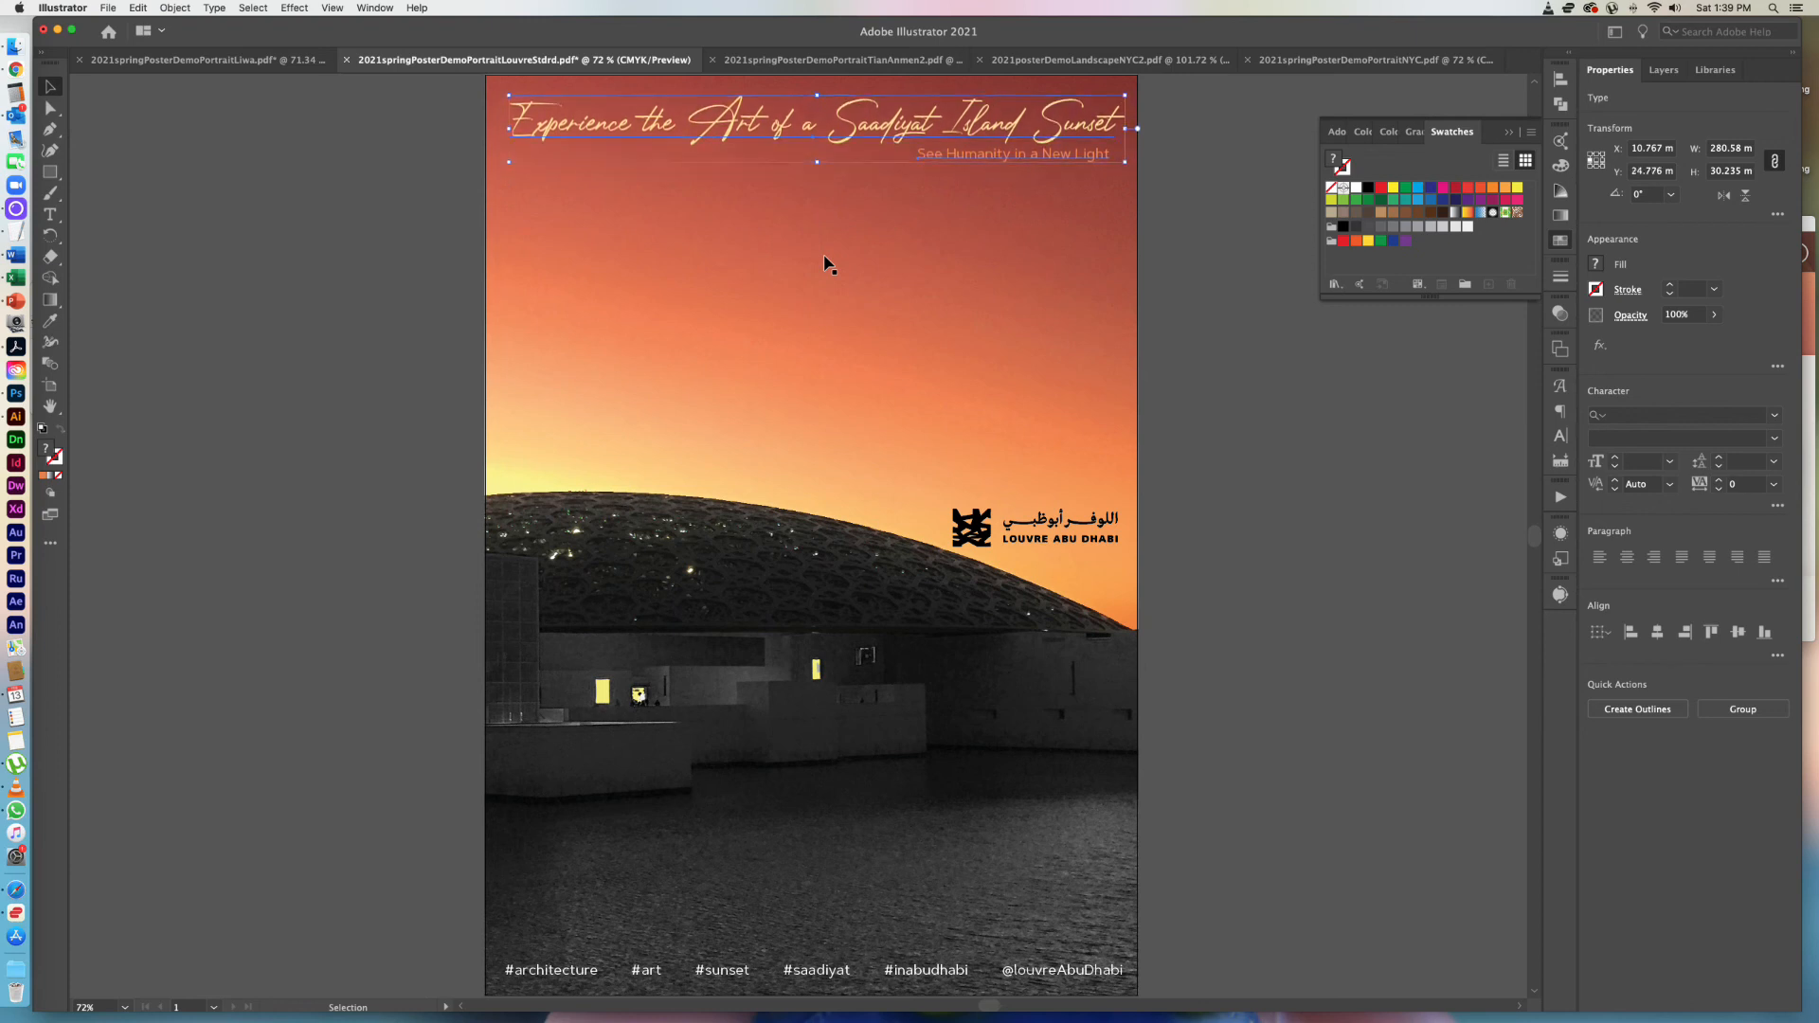
key("Down")
left_click(1214, 251)
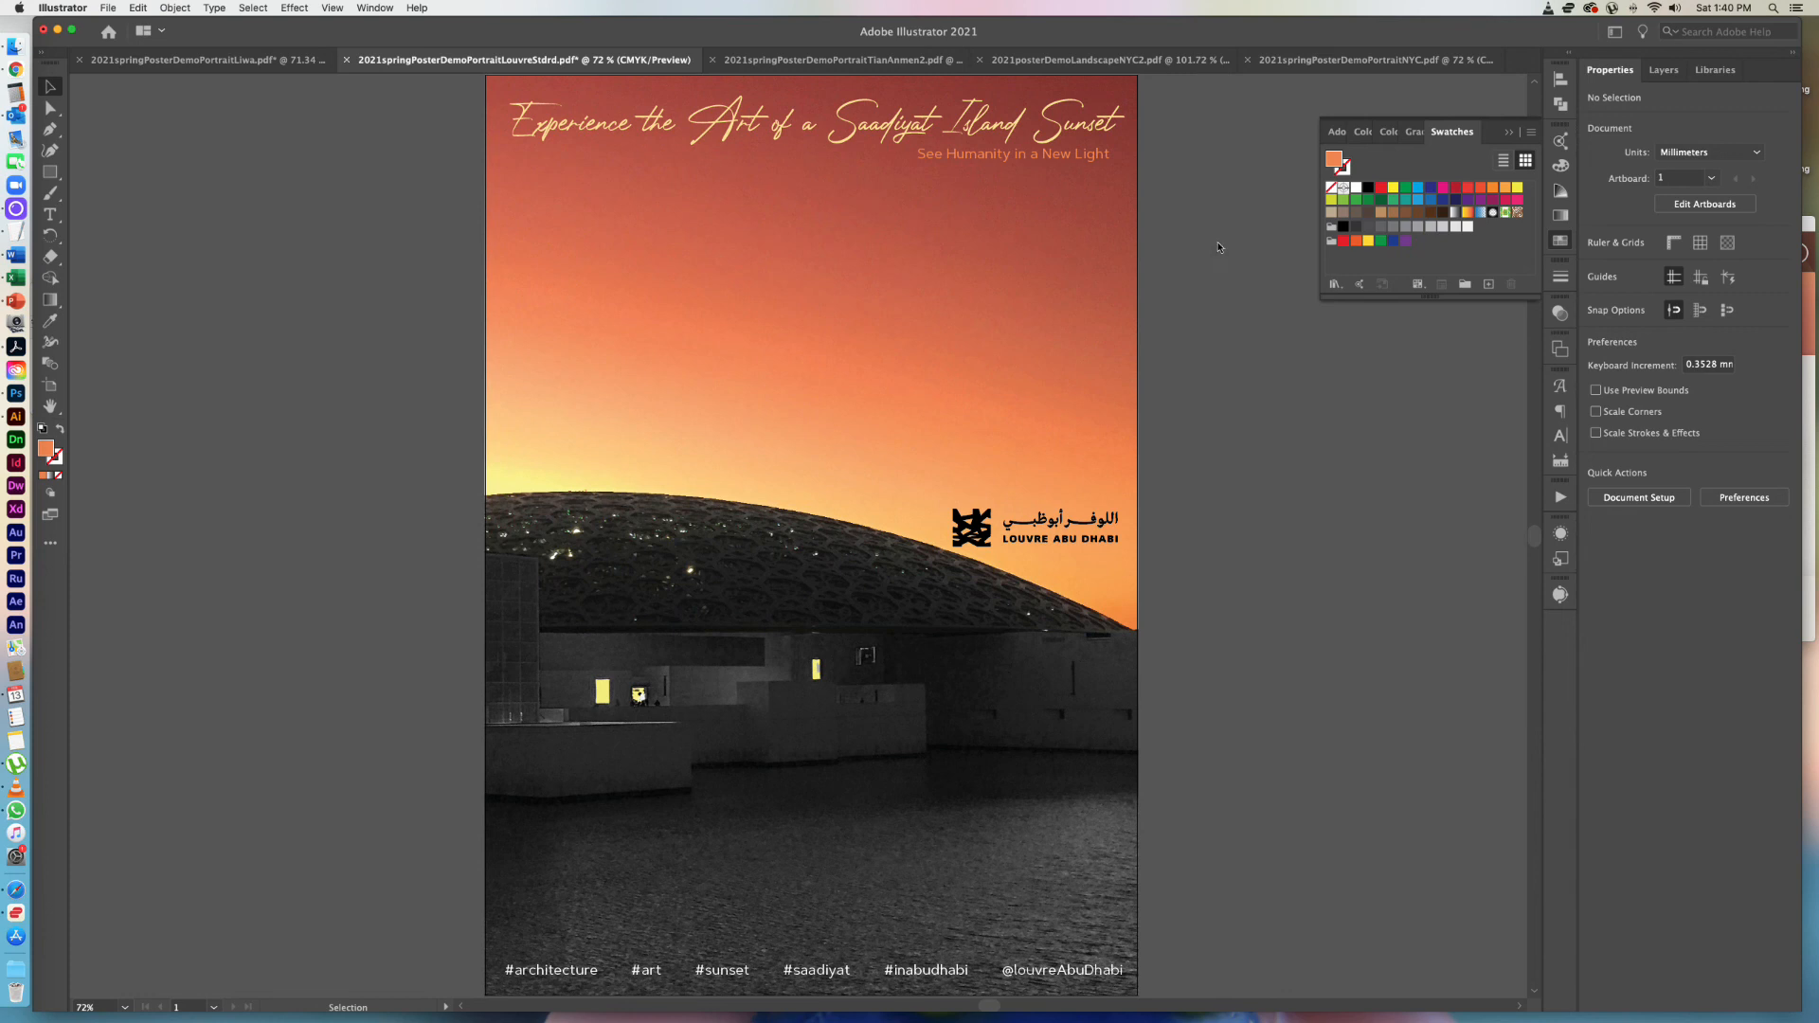
Move the headline and tagline together slightly back down from the poster's upper edge and deselect them.
left_click(985, 159)
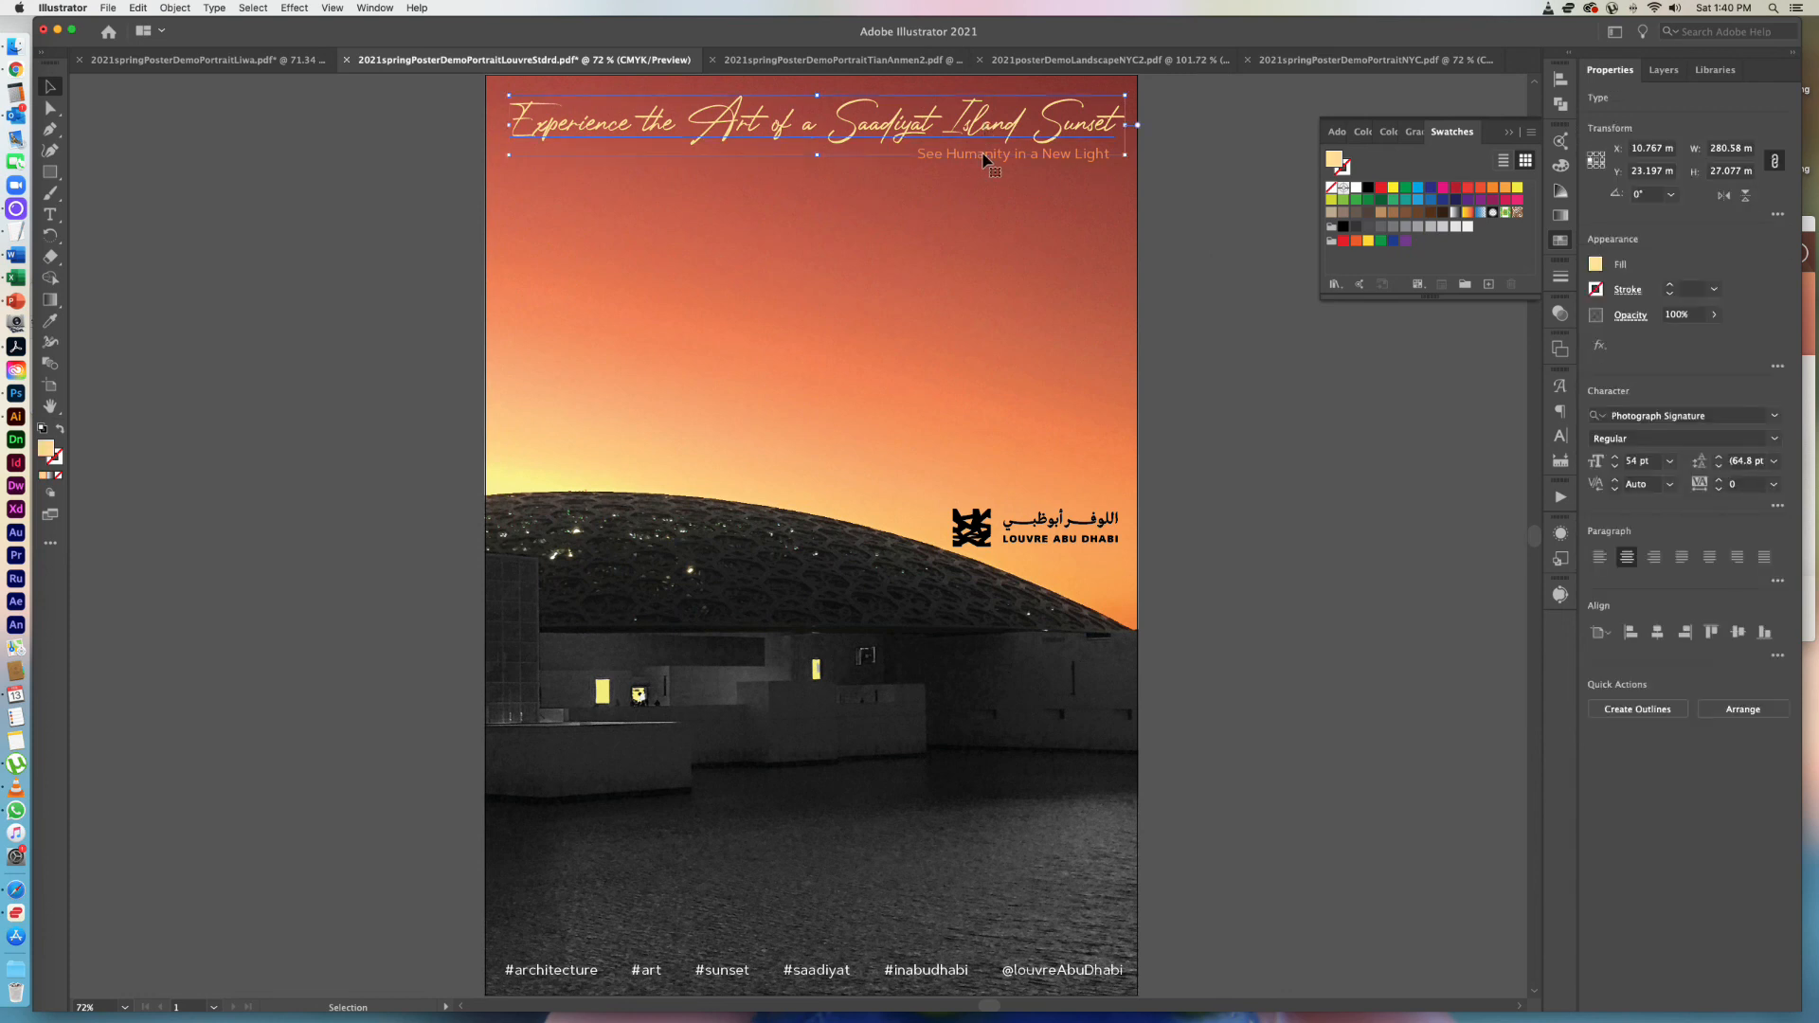
key("shift+super+a")
left_click(971, 154)
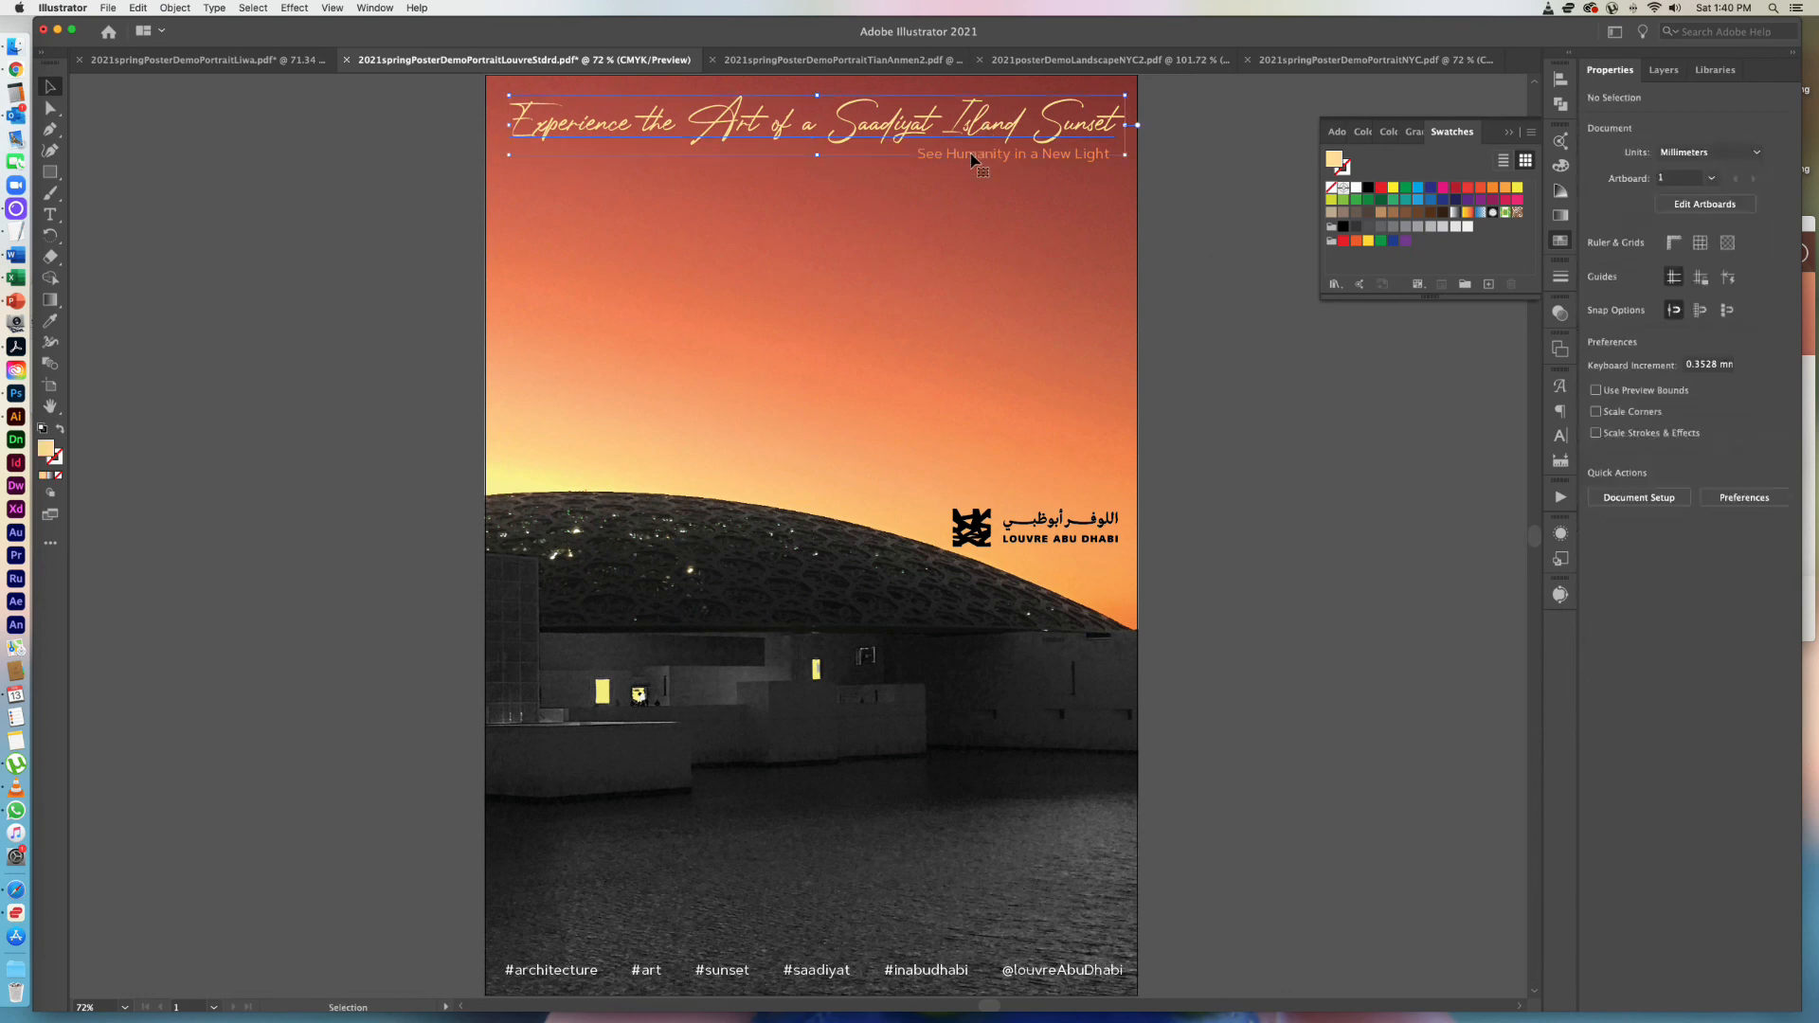
left_click(990, 141, "shift")
left_click(985, 126, "shift")
left_click_drag(982, 122, 985, 144)
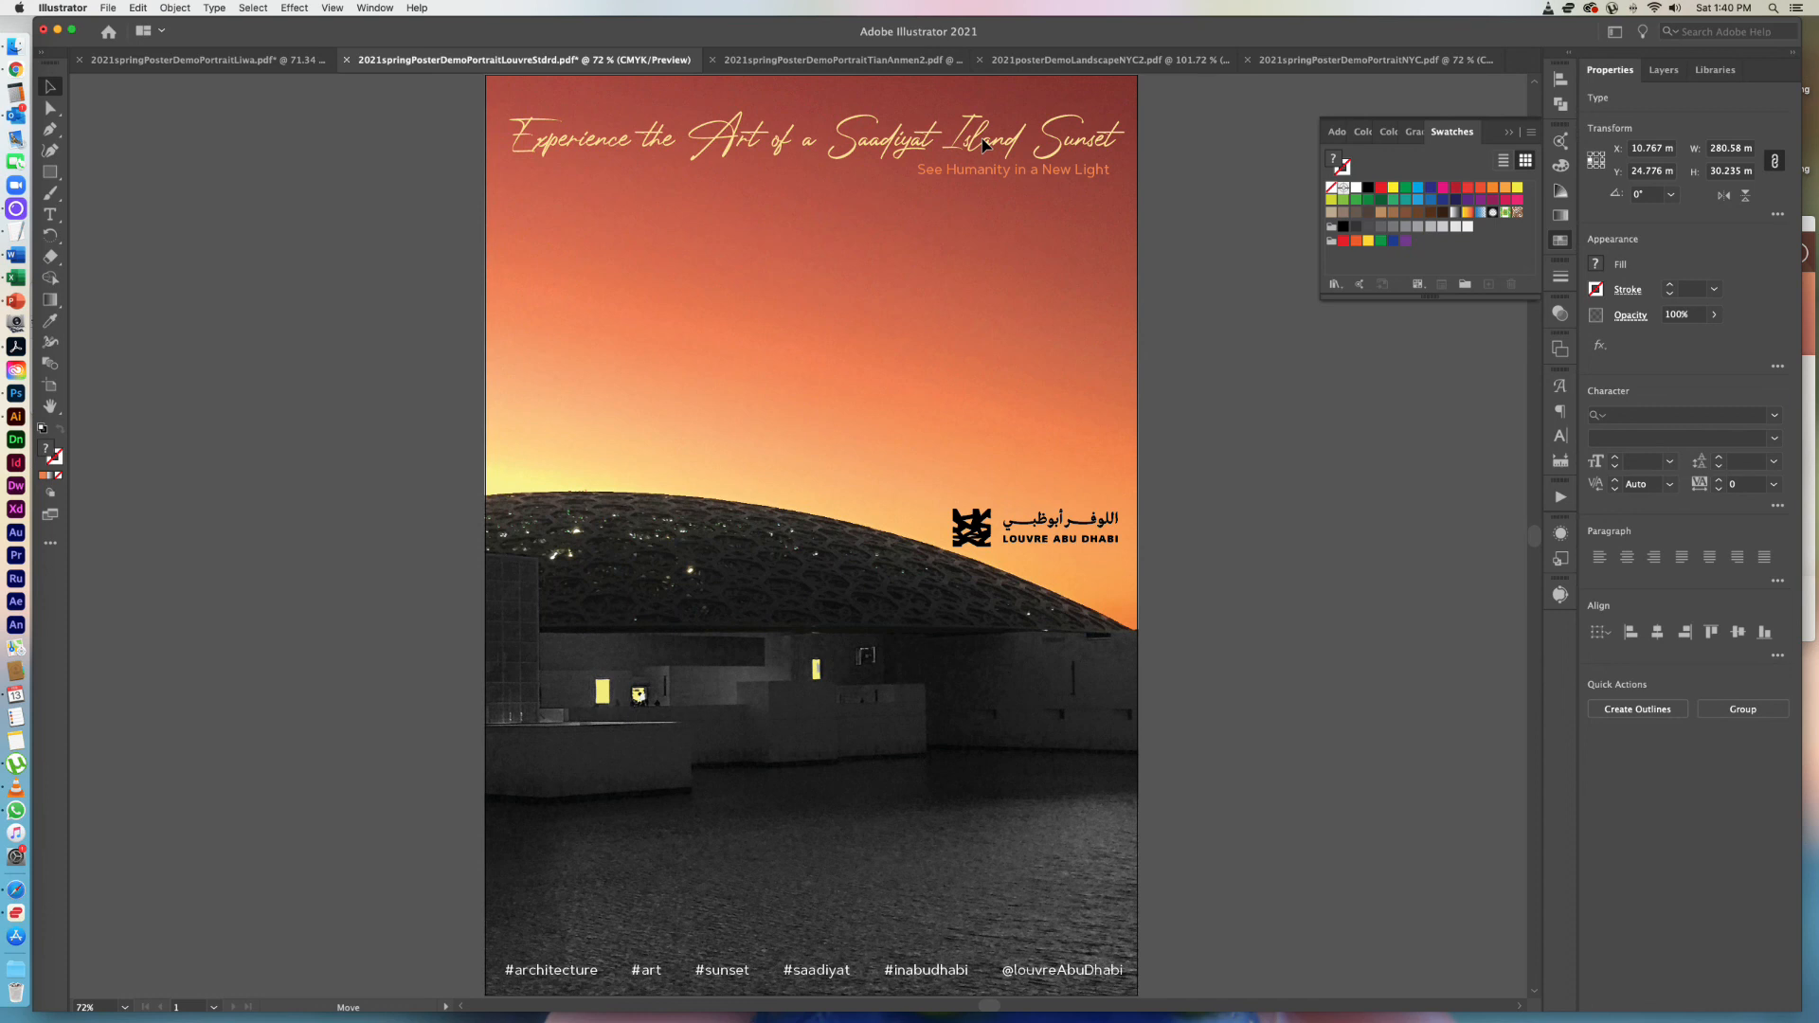
left_click(1199, 208)
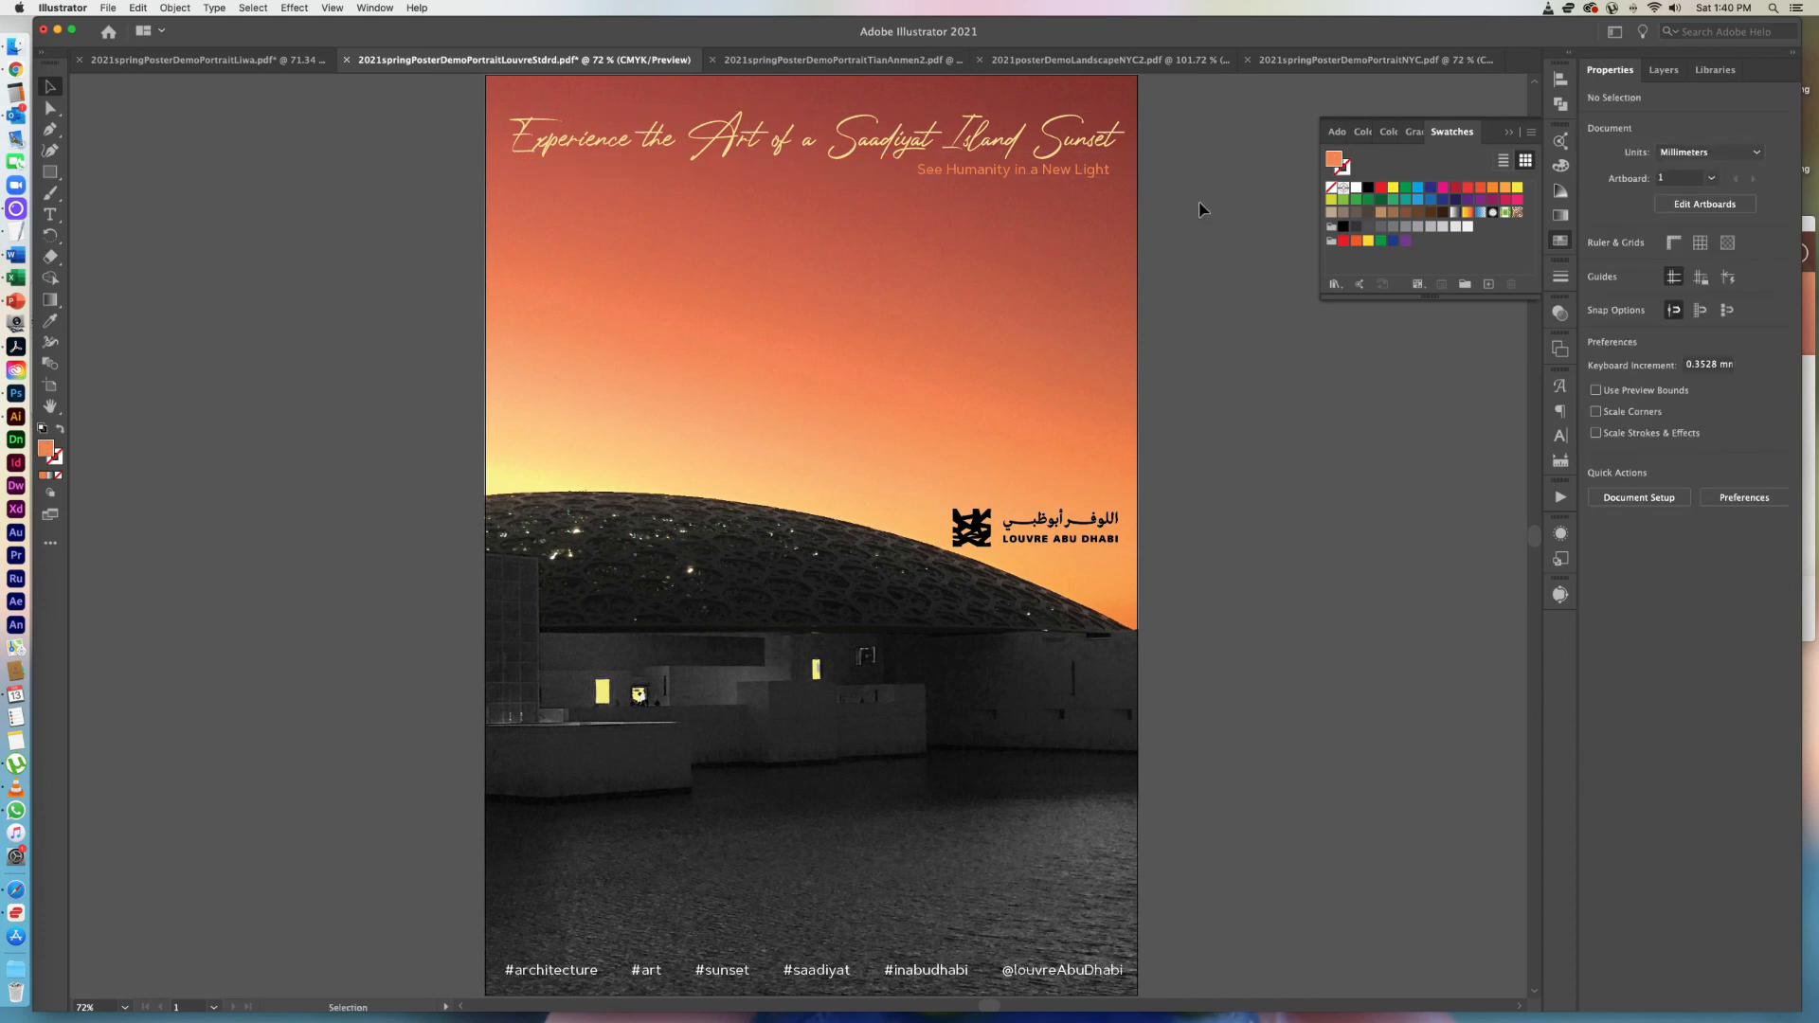